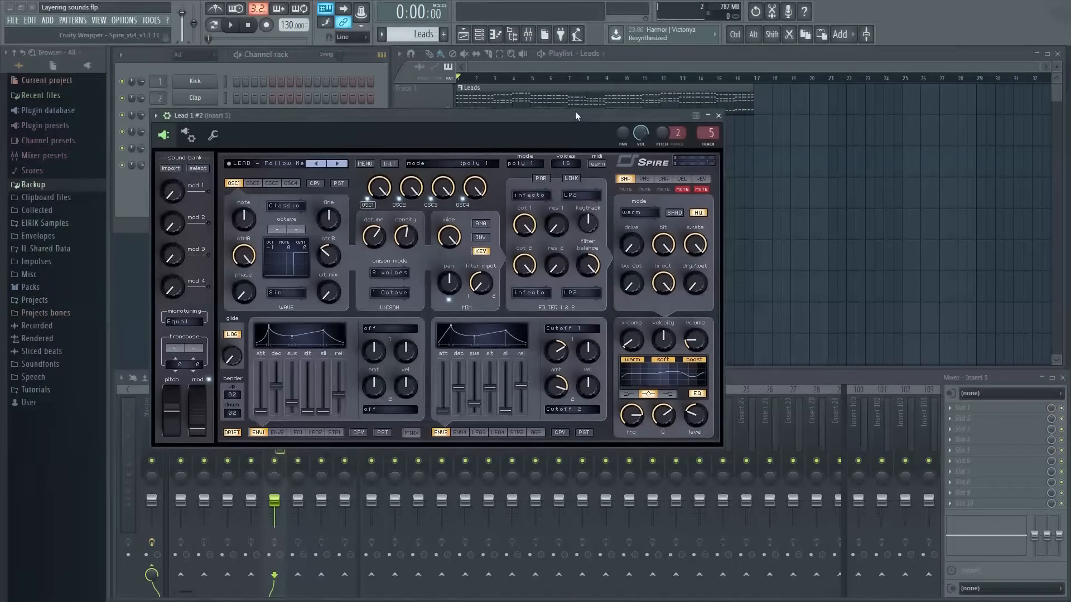
# - Load the preset LEAD - Porter in the Lead 1 #2 Spire synth and close the plugin window
pyautogui.click(279, 163)
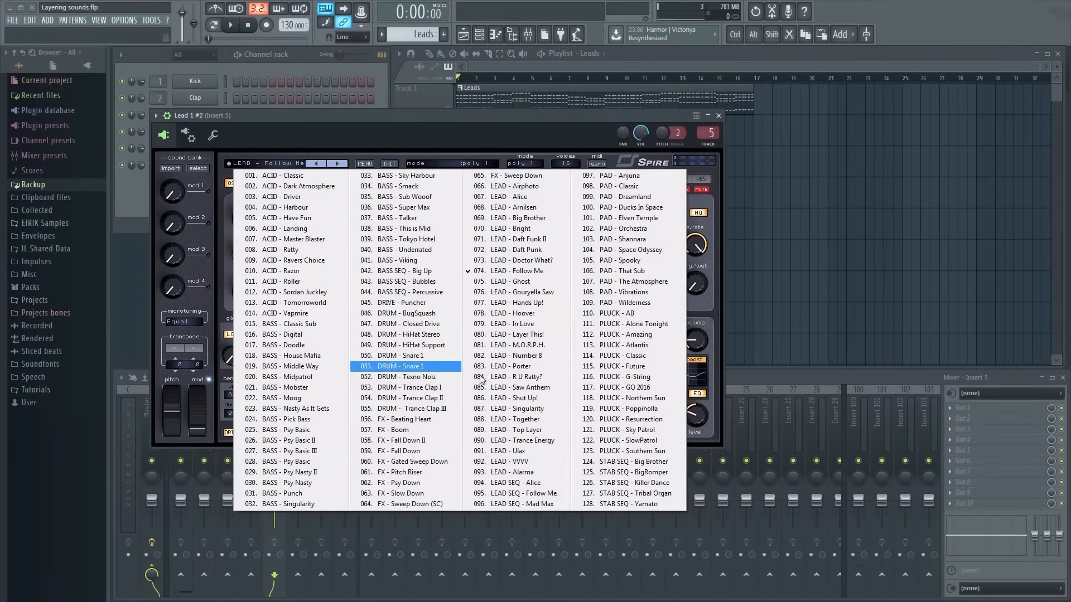
pyautogui.click(505, 366)
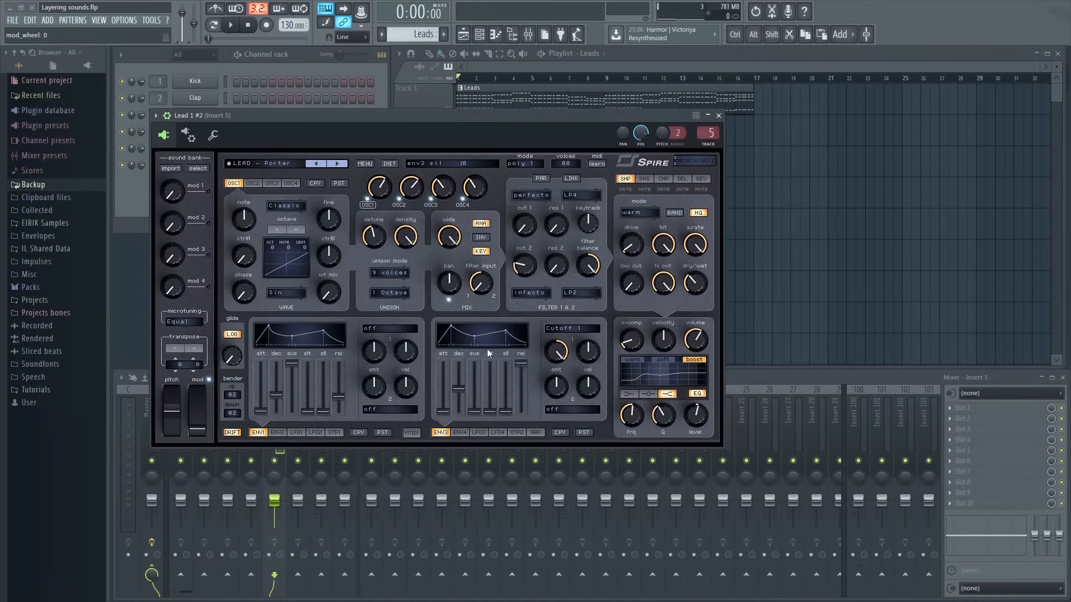
pyautogui.click(719, 116)
# - Copy the notes of the Lead 1 channel and paste them into the Lead 1 #2 channel
pyautogui.rightClick(194, 147)
pyautogui.moveTo(306, 159)
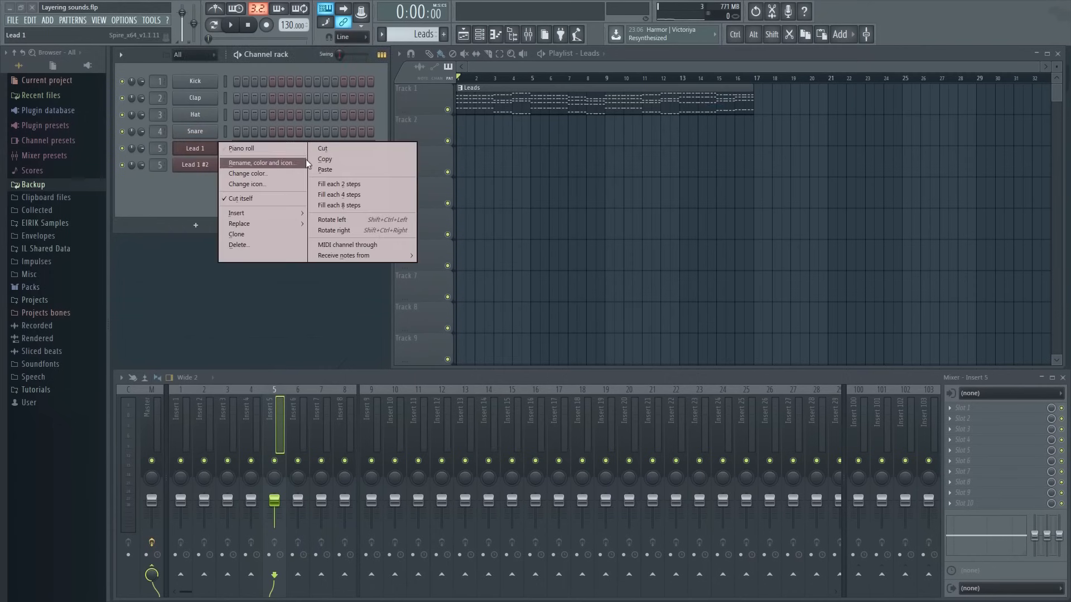
pyautogui.click(343, 161)
pyautogui.rightClick(202, 170)
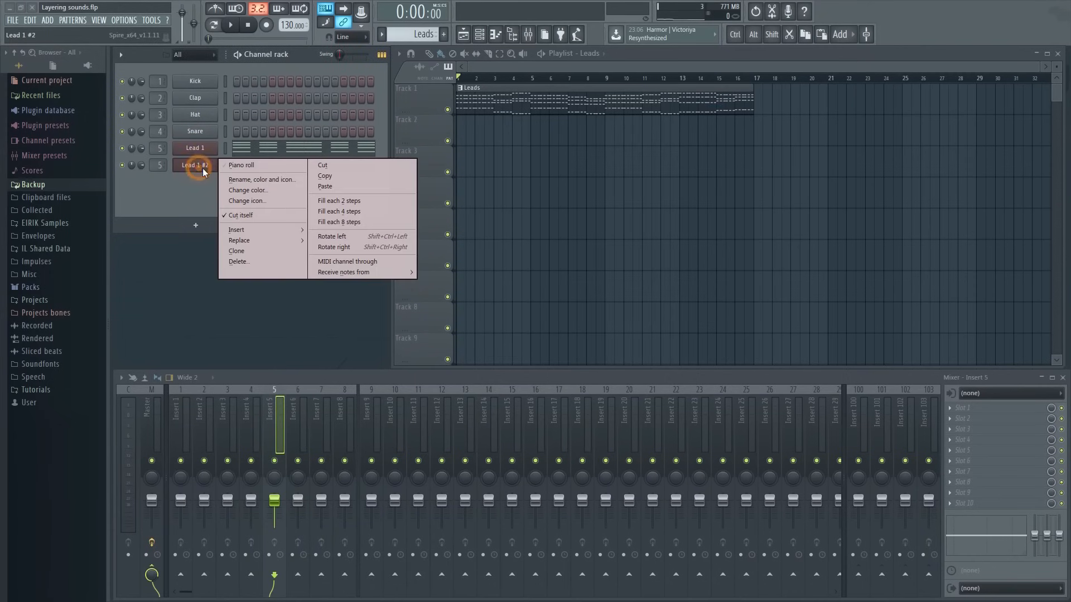
pyautogui.click(343, 185)
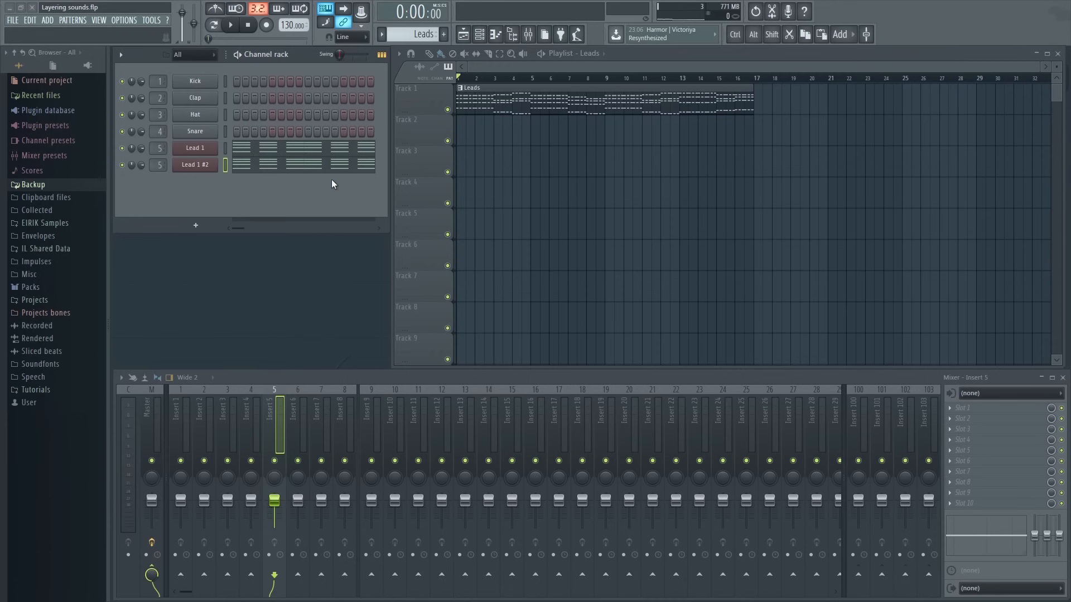
# - Rename the Lead 1 #2 channel as Lead 2
pyautogui.rightClick(196, 166)
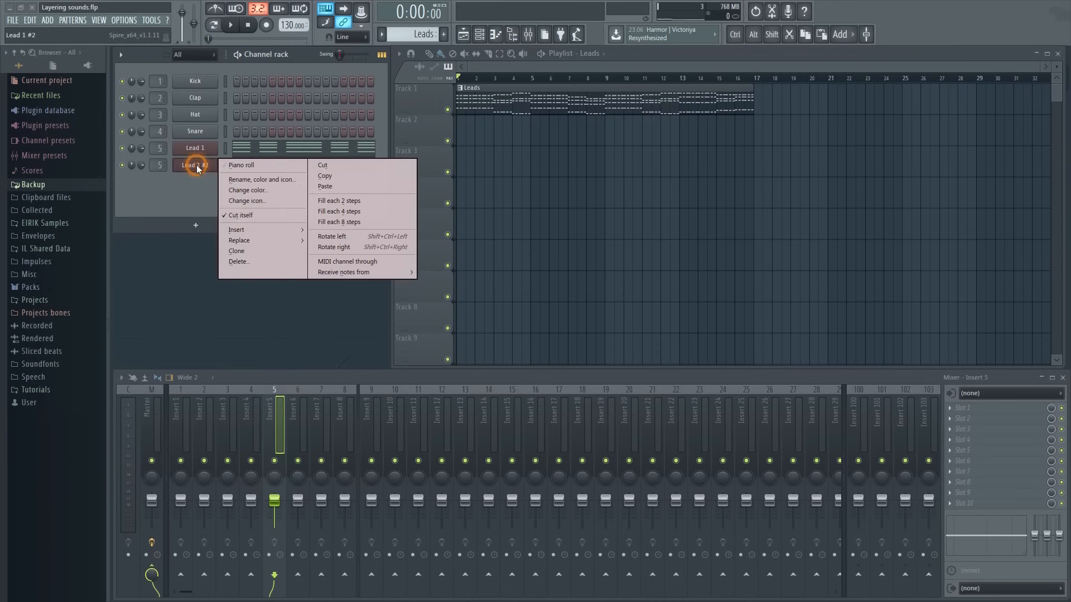
pyautogui.click(262, 183)
pyautogui.write('Lead 2')
pyautogui.press('Return')
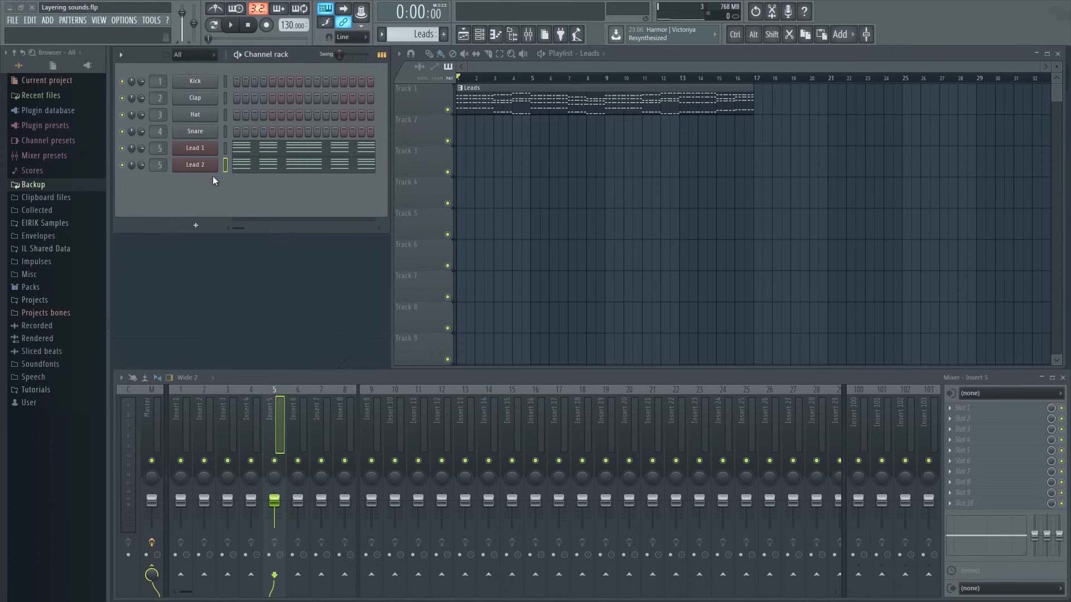
# - Clone the Lead 2 channel and load the preset PLUCK - GO 2016 in the clone's Spire synth
pyautogui.rightClick(183, 166)
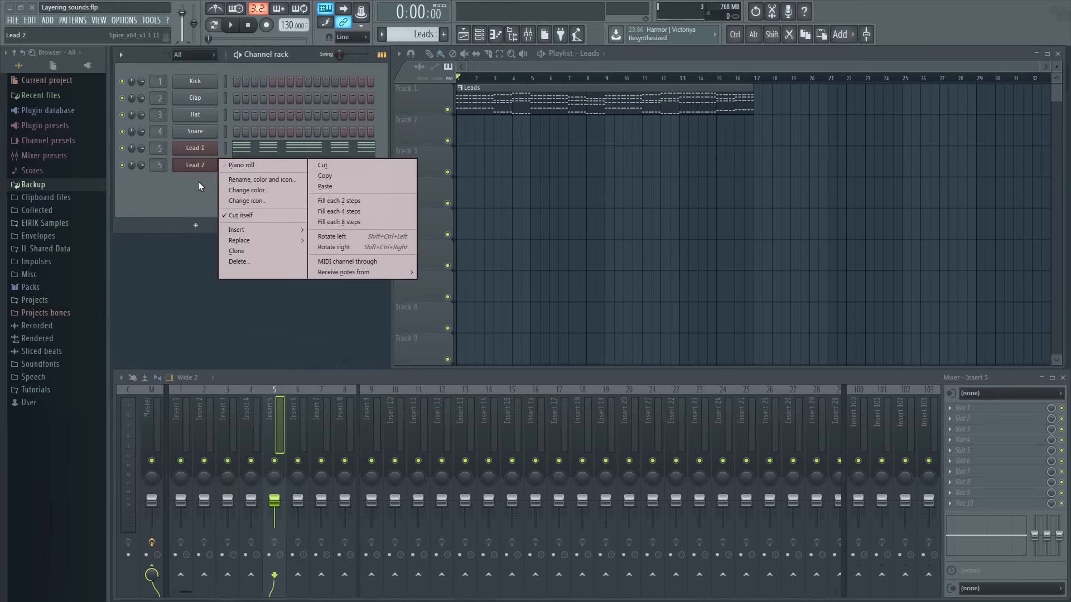
pyautogui.click(243, 249)
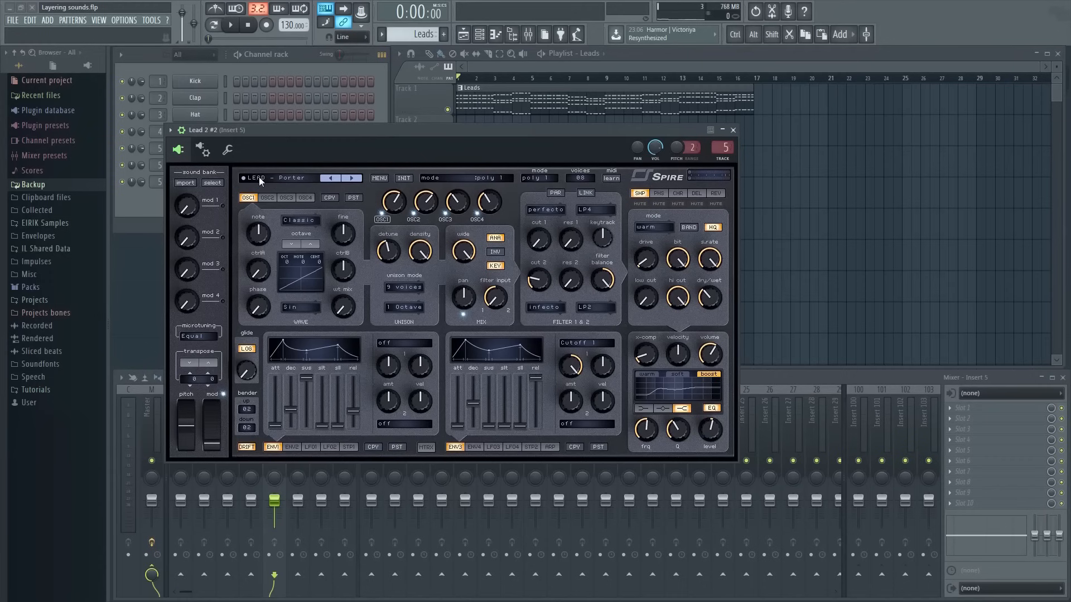
pyautogui.click(286, 177)
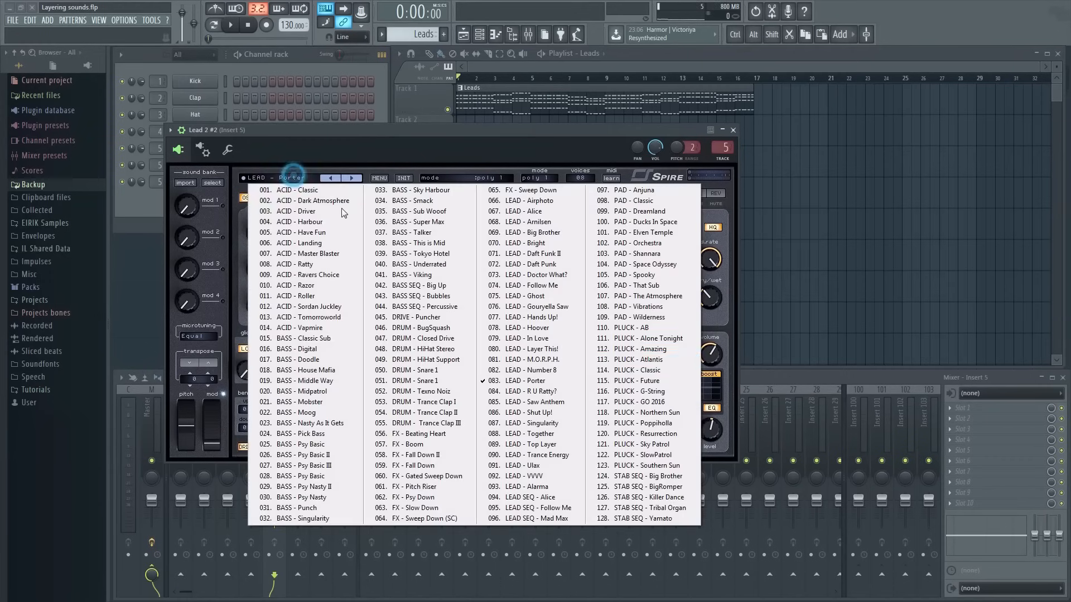
pyautogui.click(635, 398)
pyautogui.click(733, 130)
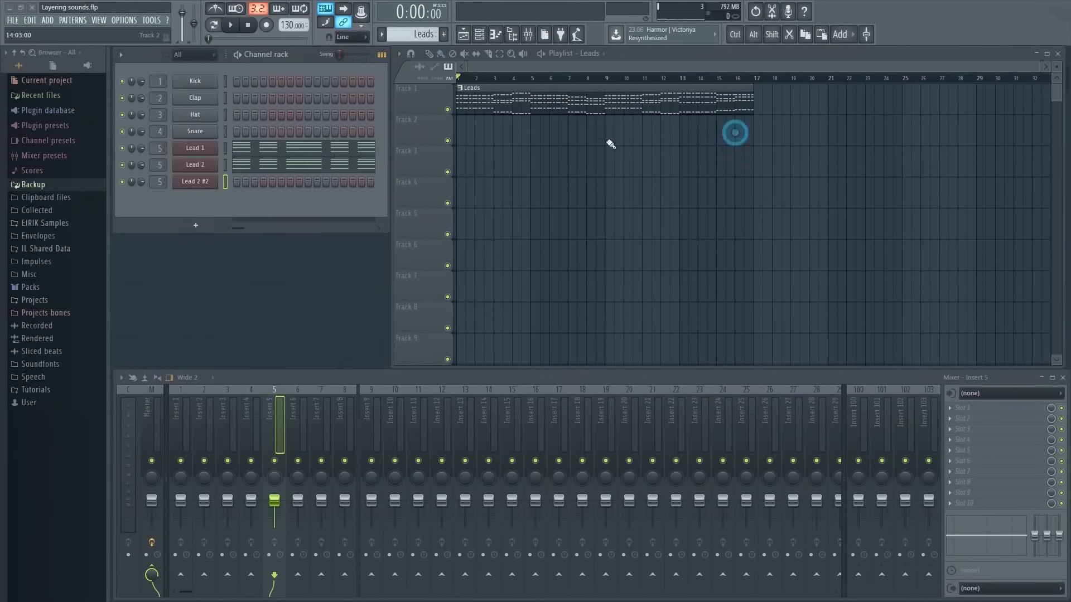
# - Paste the copied lead notes into the cloned Lead 2 #2 channel
pyautogui.rightClick(216, 183)
pyautogui.click(355, 205)
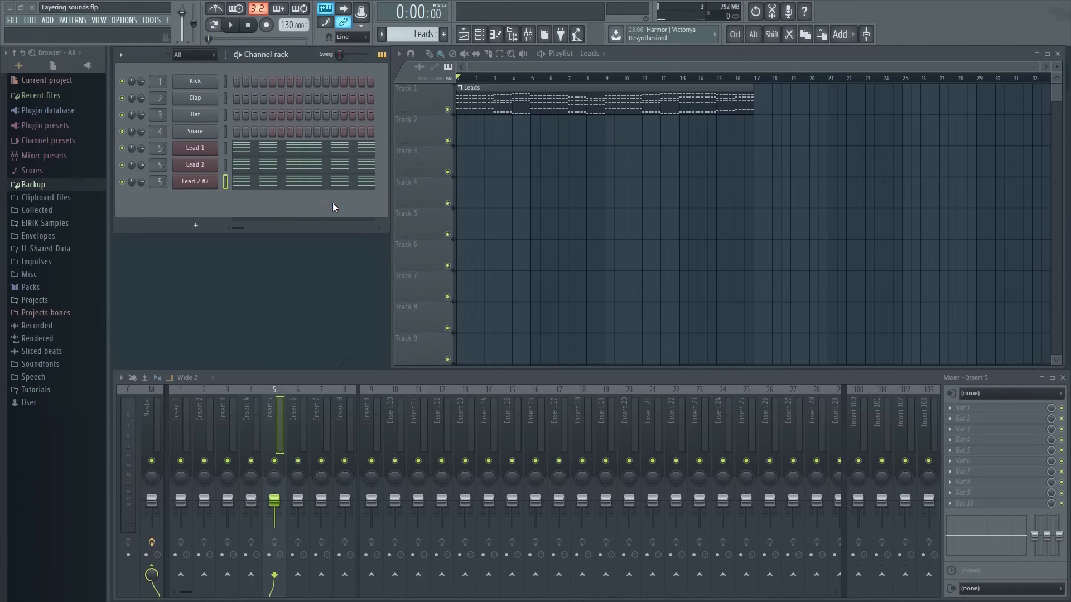
# - Route the Lead 1, Lead 2 and Lead 2 #2 channels together to consecutive mixer tracks starting from Insert 5
pyautogui.click(225, 148)
pyautogui.keyDown('shift'); pyautogui.click(226, 165); pyautogui.keyUp('shift')
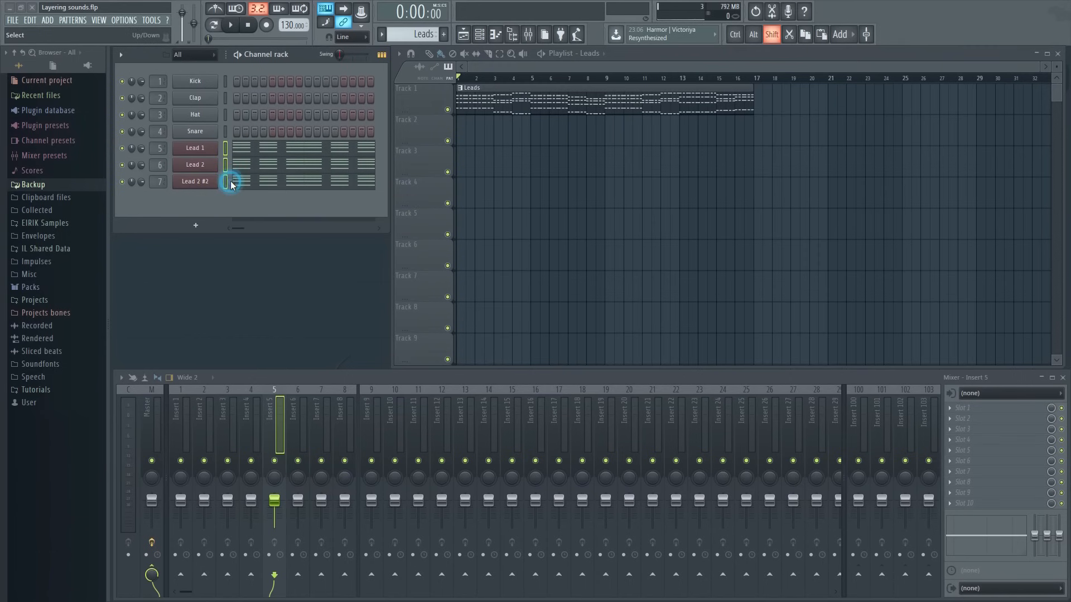
pyautogui.rightClick(273, 422)
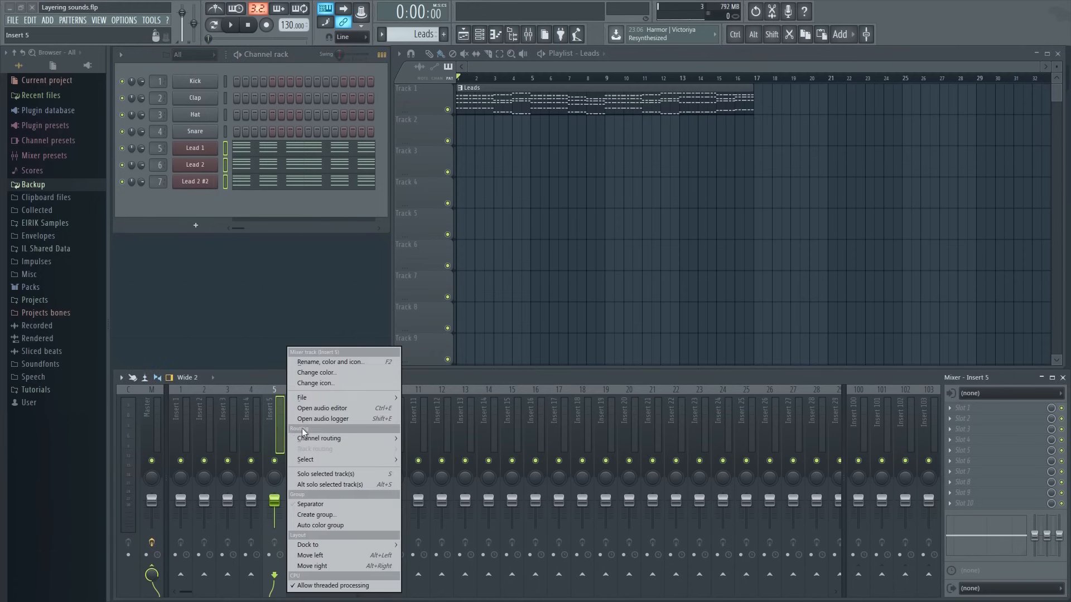
pyautogui.moveTo(344, 439)
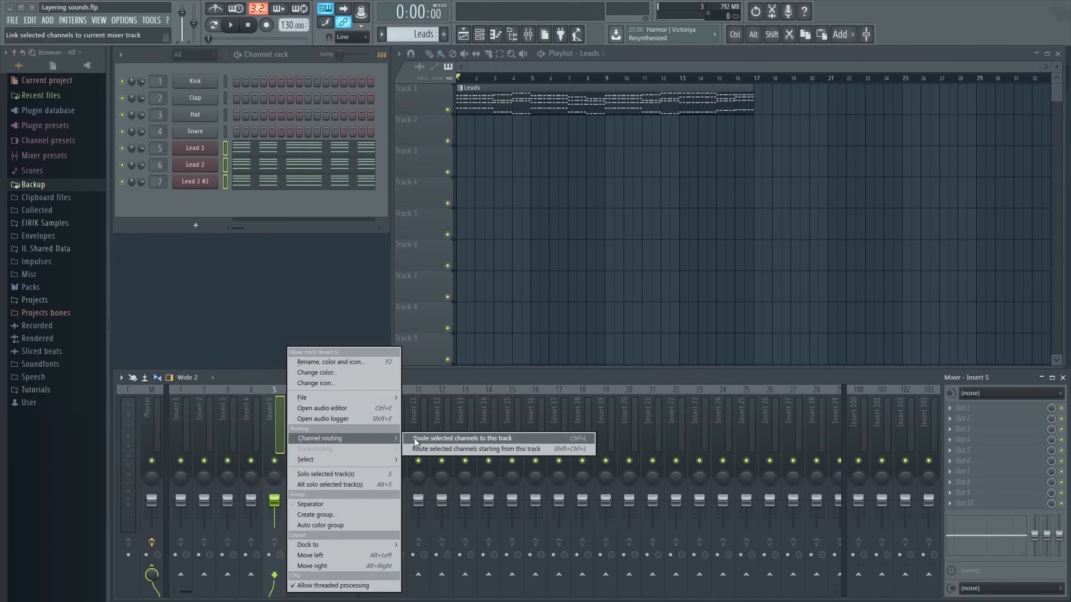
pyautogui.click(472, 449)
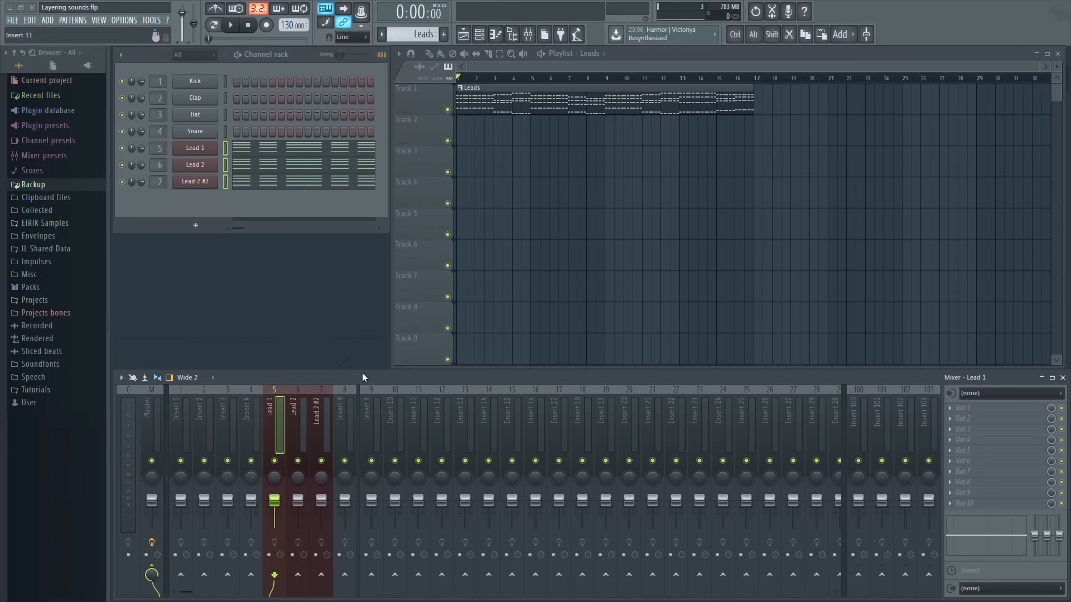
pyautogui.click(293, 439)
pyautogui.click(316, 438)
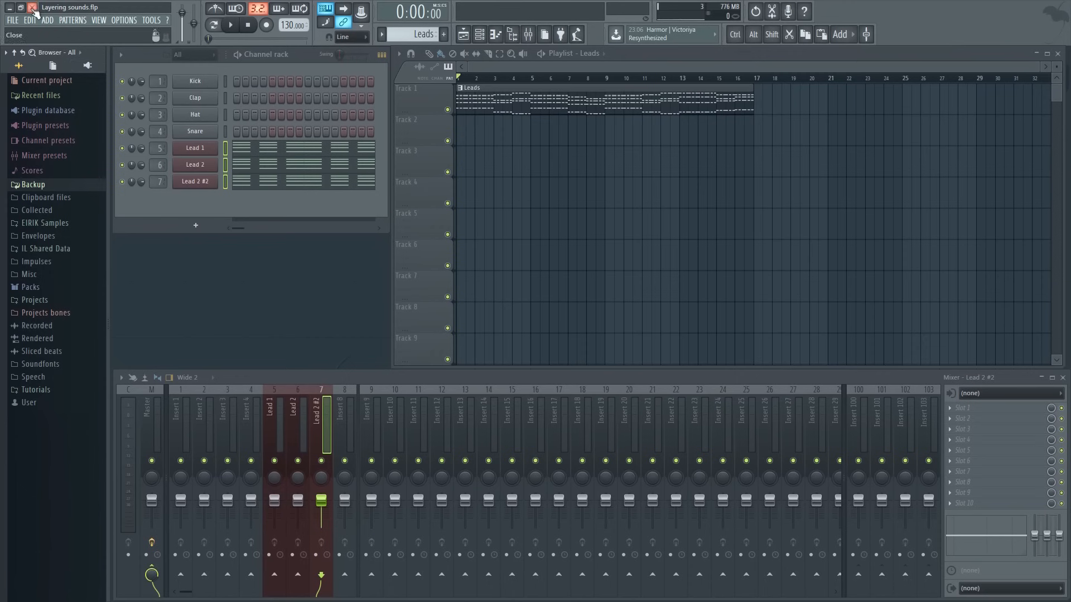
# - Start a new project without saving the changes to Layering sounds.flp
pyautogui.click(13, 20)
pyautogui.click(27, 32)
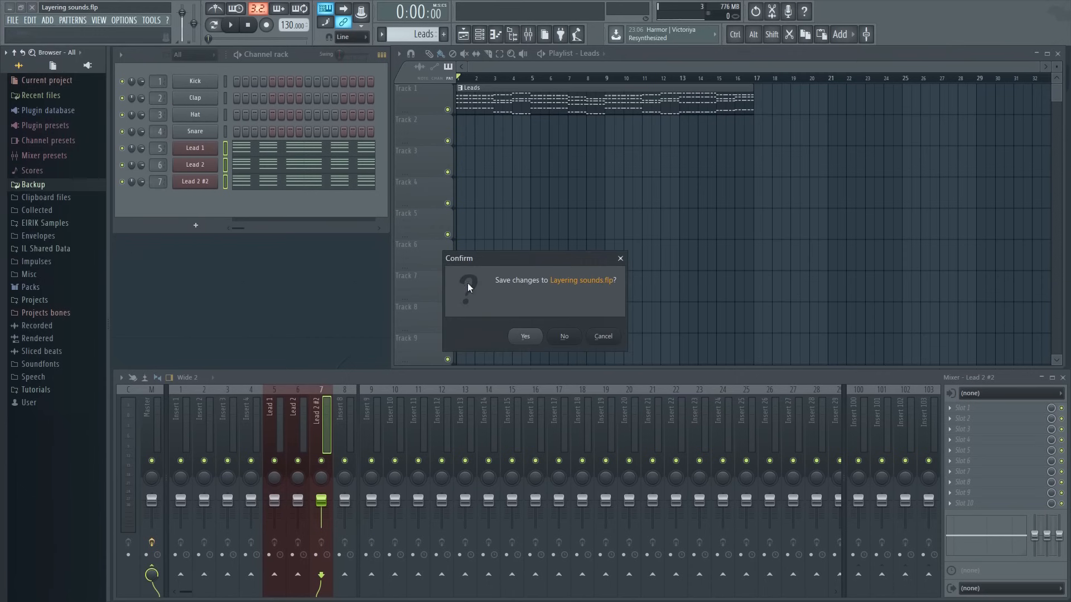
pyautogui.click(565, 336)
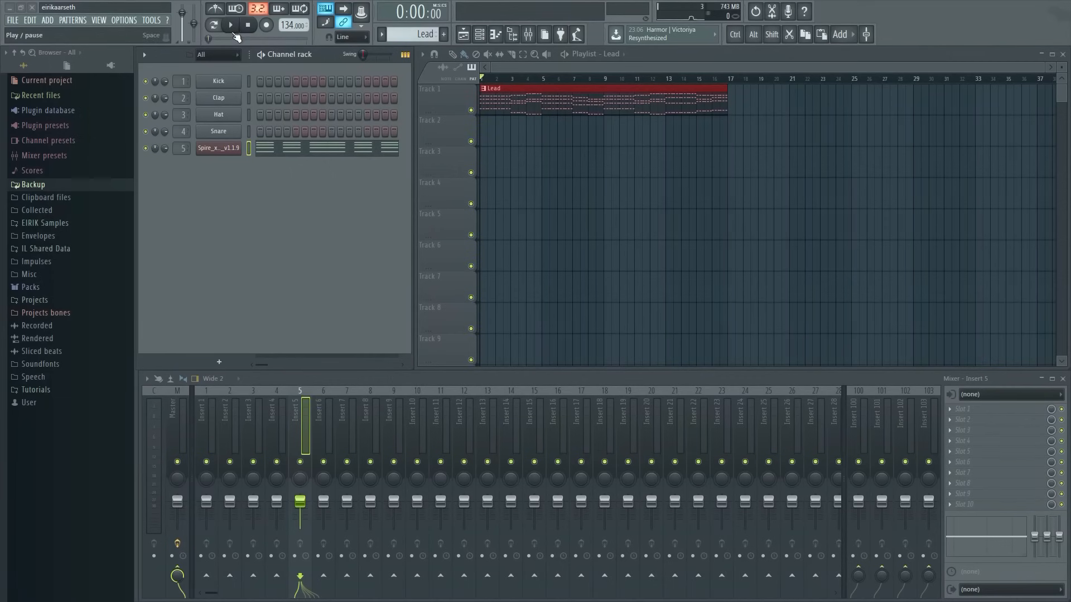
# - Play back the Lead pattern and examine all of its chord notes in the piano roll
pyautogui.press('space')
pyautogui.doubleClick(531, 103)
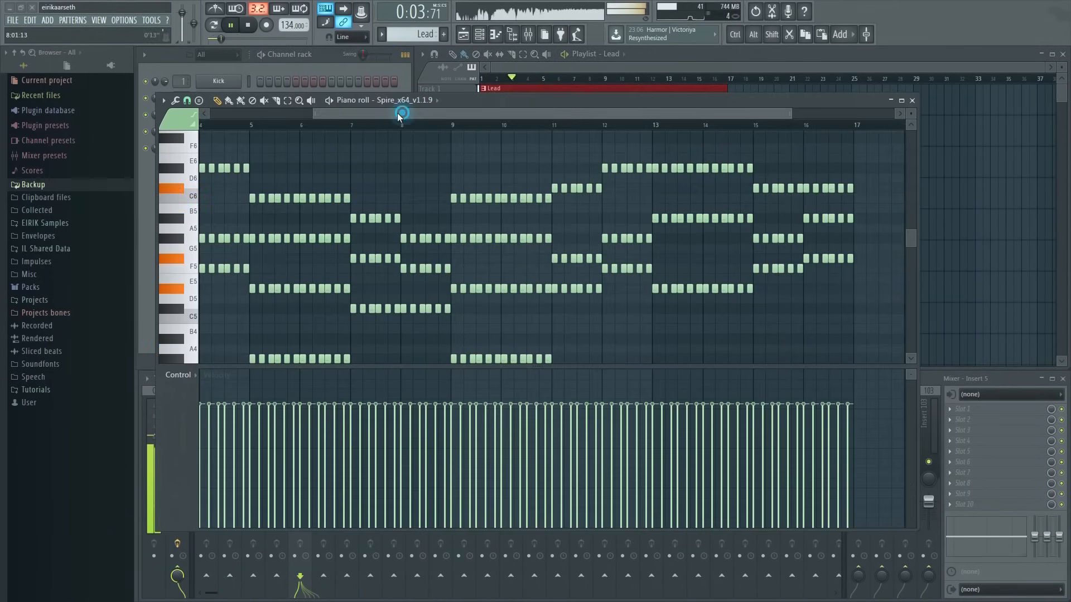
pyautogui.moveTo(397, 113); pyautogui.dragTo(290, 119)
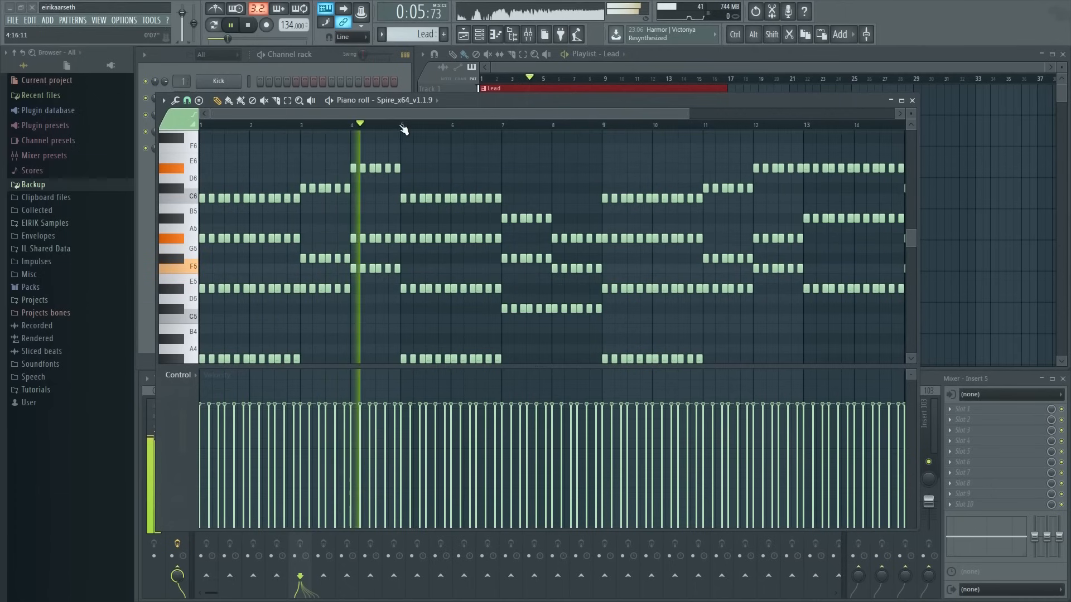
pyautogui.scroll(-2, 401, 131)
pyautogui.moveTo(304, 367); pyautogui.dragTo(326, 485)
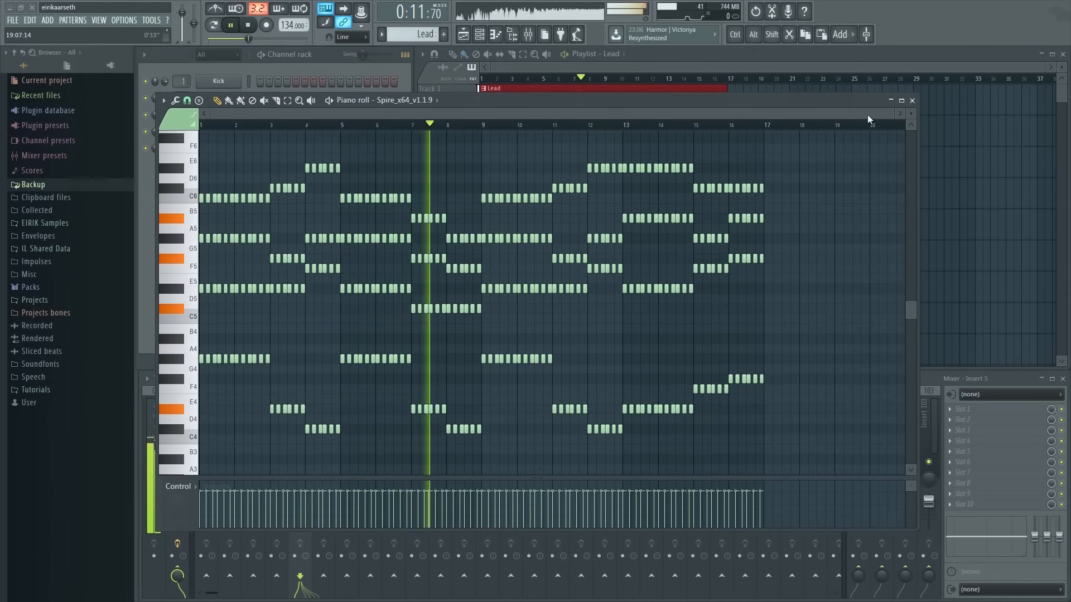
pyautogui.click(913, 101)
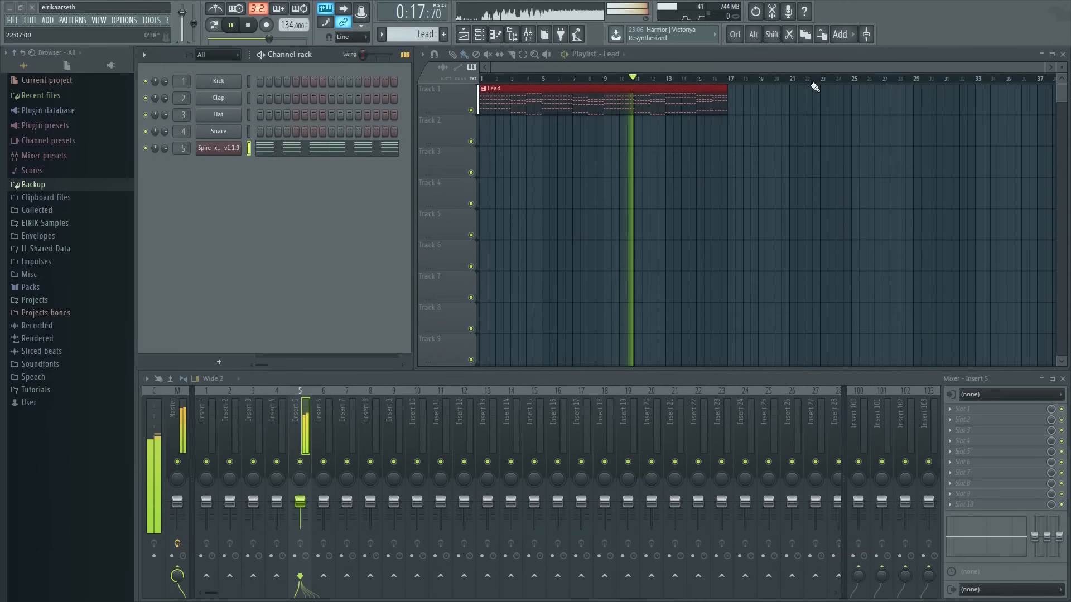
pyautogui.press('space')
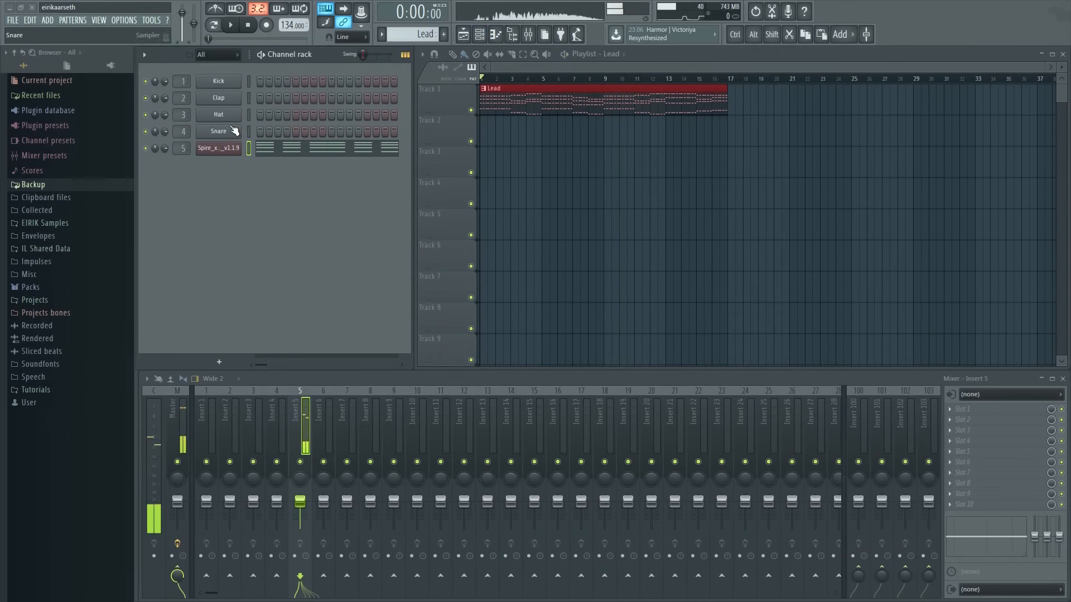
# - Rename the Spire channel as Lead 1 in the channel rack
pyautogui.rightClick(241, 147)
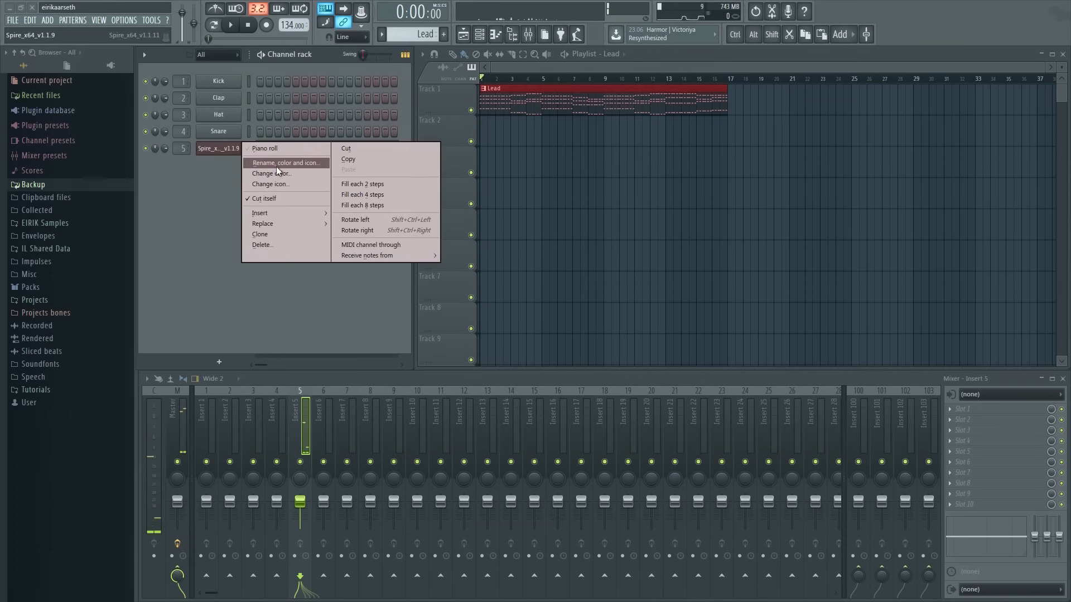
pyautogui.click(277, 163)
pyautogui.write('Lead 1')
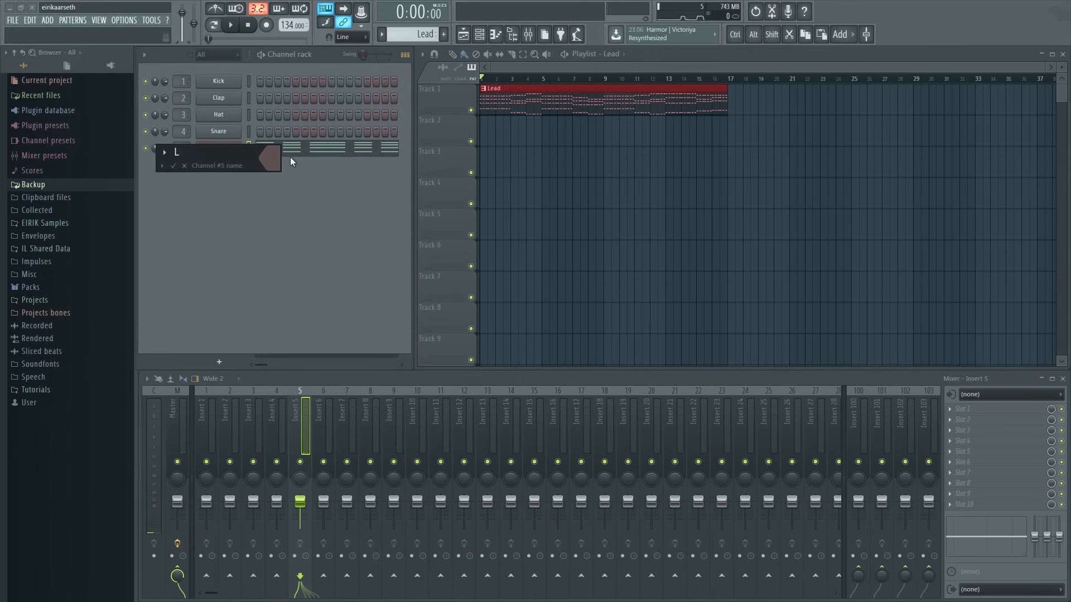
pyautogui.press('Return')
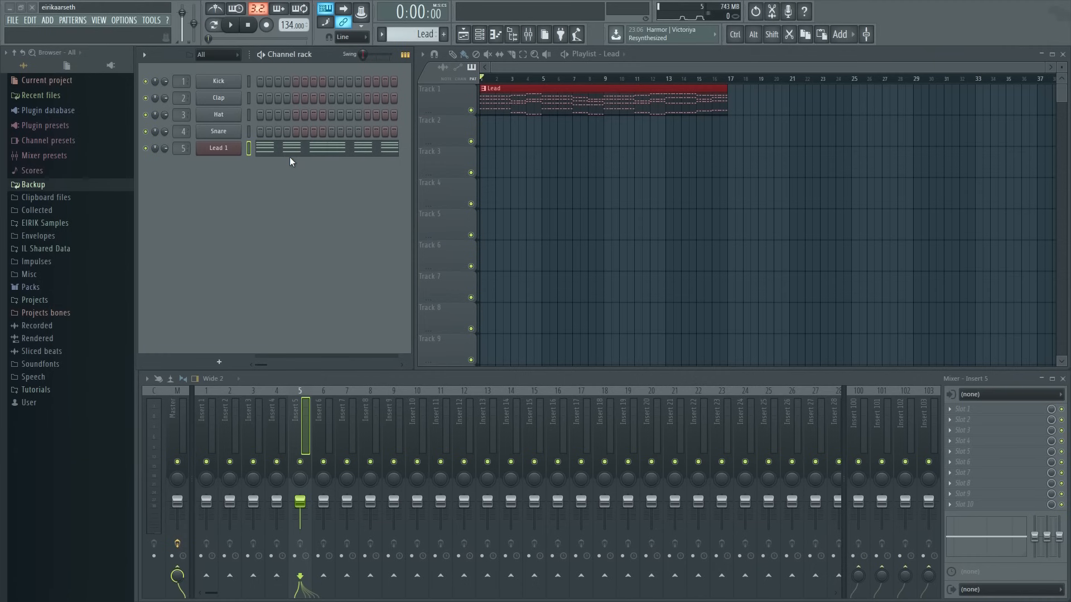
# - Rename the mixer track Insert 5 as Lead1
pyautogui.rightClick(295, 419)
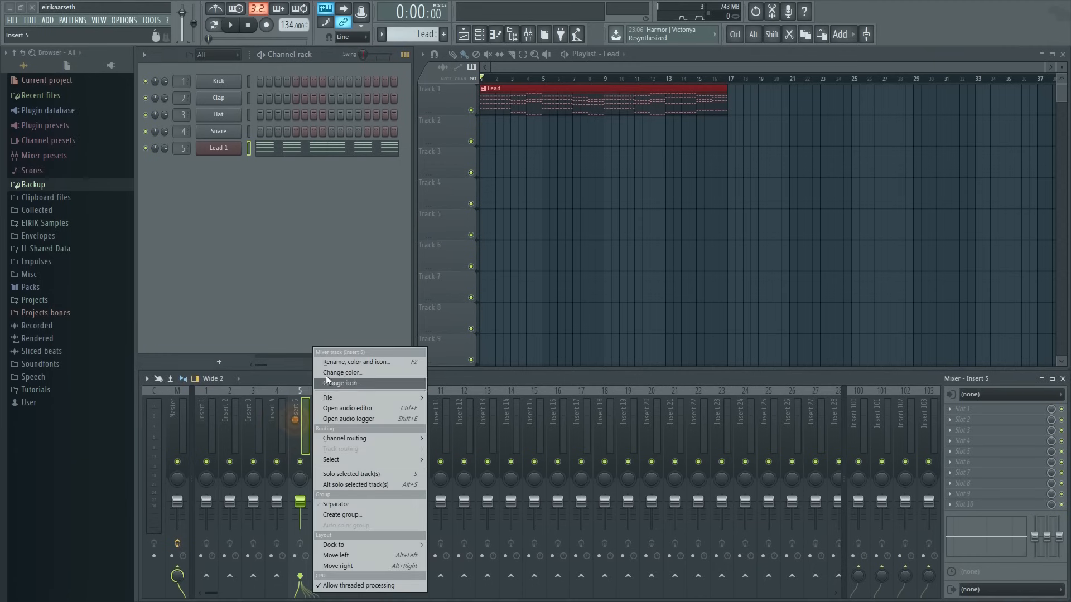
pyautogui.click(326, 363)
pyautogui.write('Lead1')
pyautogui.press('Return')
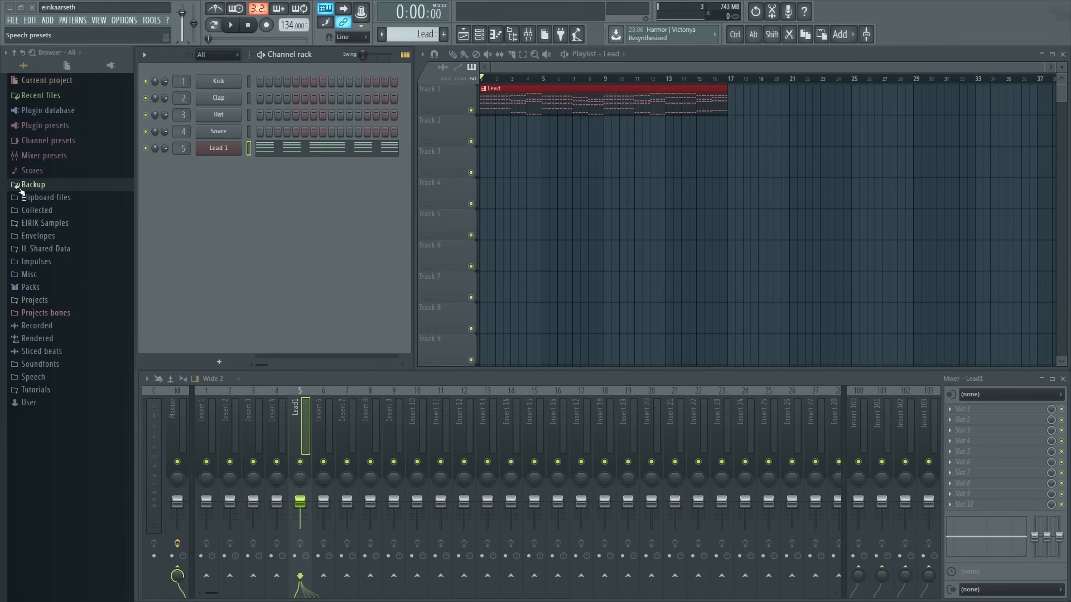
# - Add a new Spire_x64_v1.1.9 channel and load the preset file Saw Lead Heavy.spf into it
pyautogui.click(219, 362)
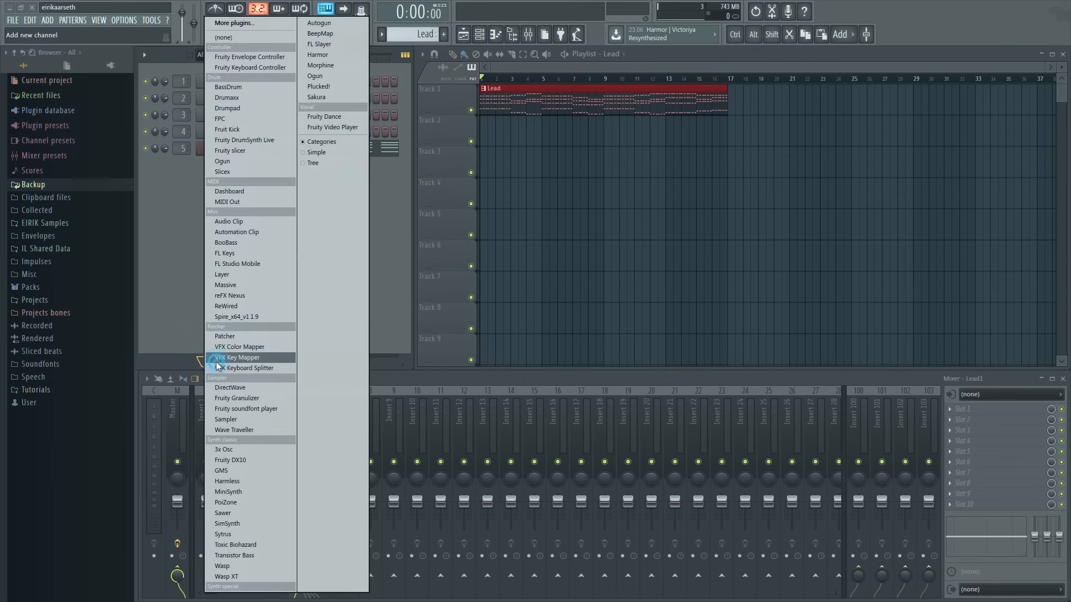
pyautogui.click(259, 319)
pyautogui.click(440, 160)
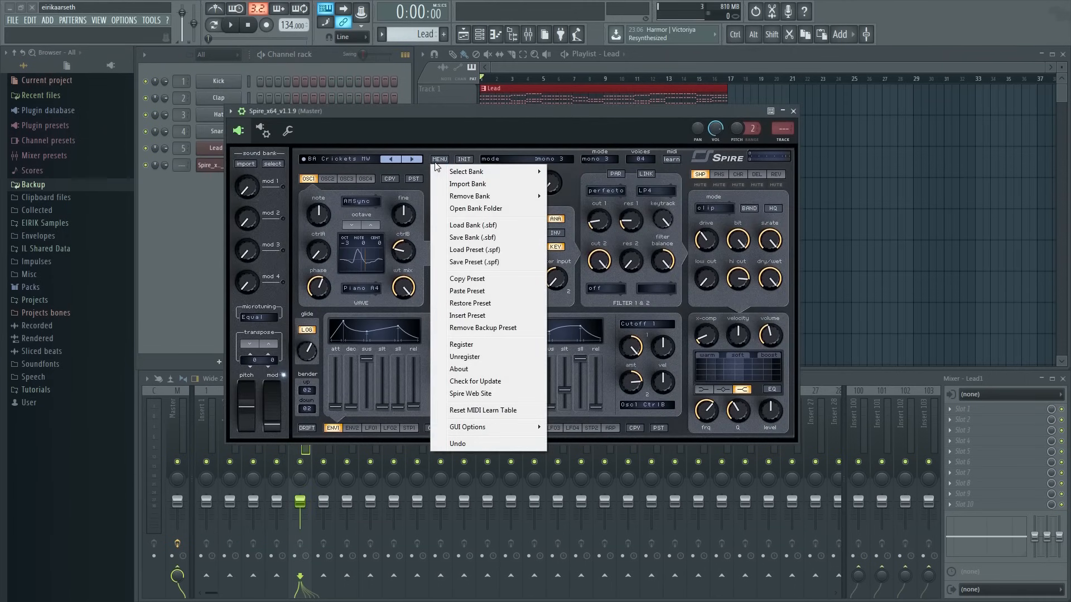
pyautogui.click(485, 250)
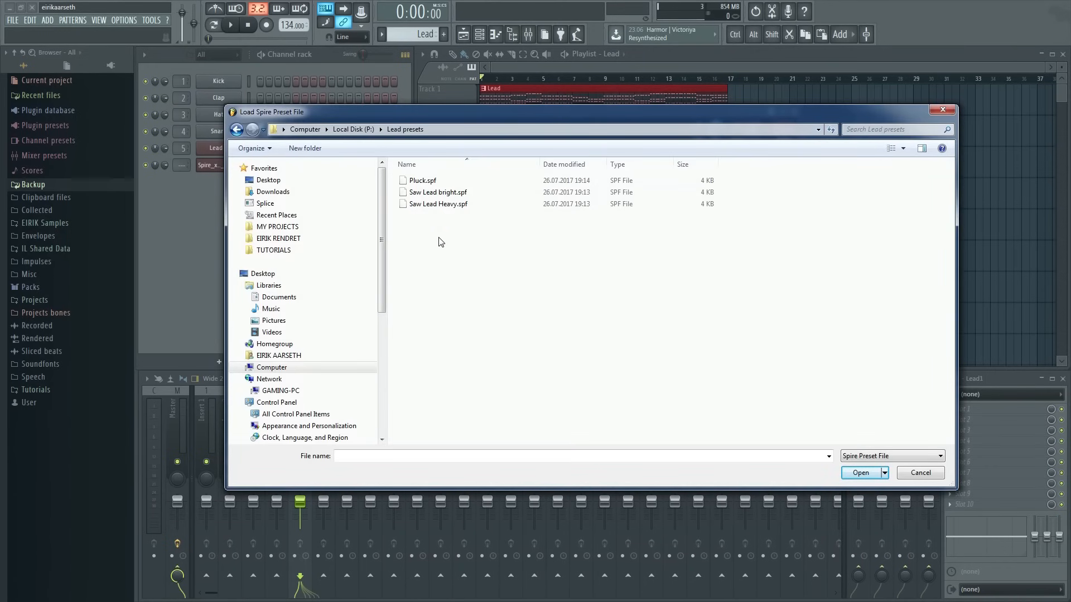
pyautogui.click(434, 205)
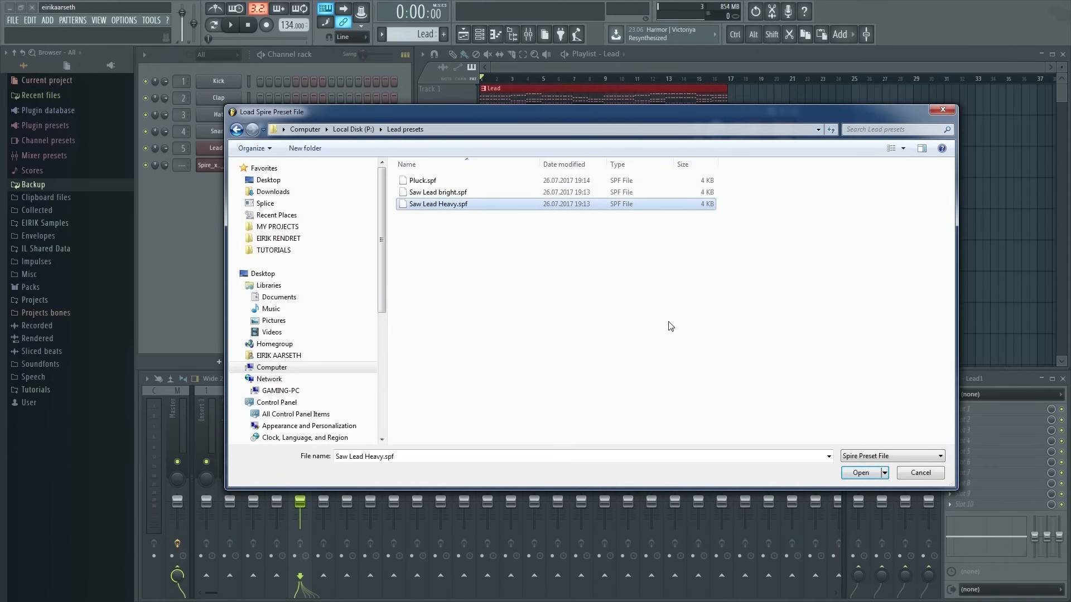
pyautogui.click(860, 472)
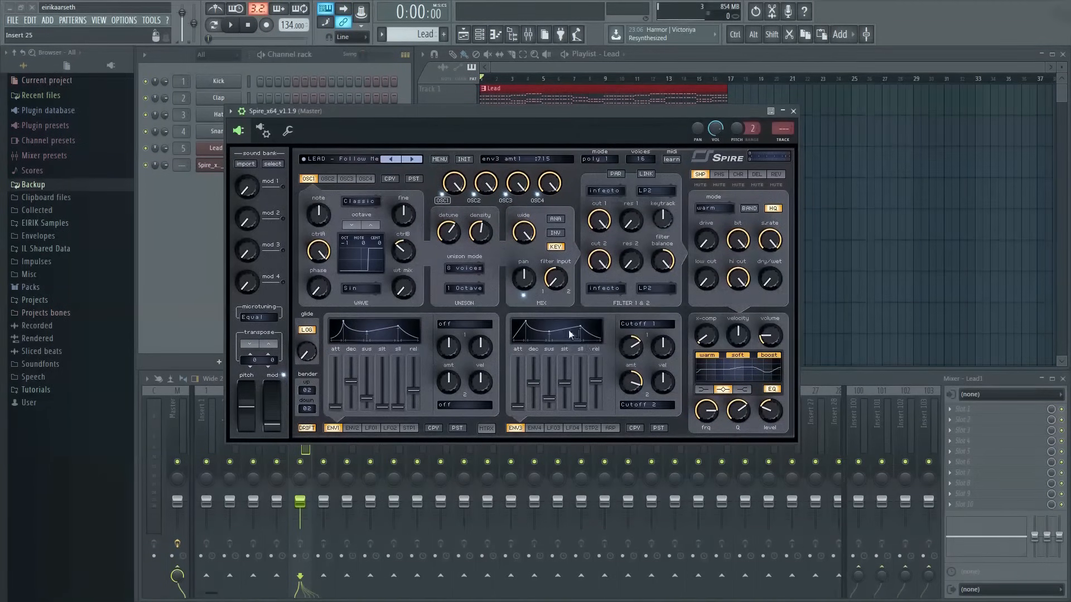
pyautogui.click(795, 111)
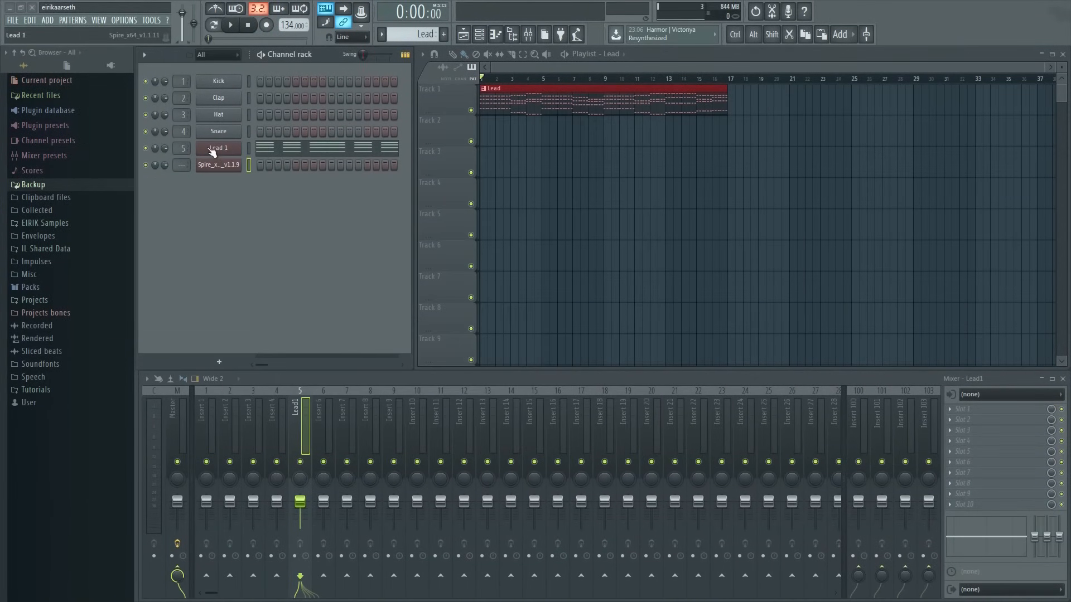
# - Route the new Spire channel to mixer track 6 and rename the channel as Lead2
pyautogui.moveTo(181, 163); pyautogui.dragTo(180, 154)
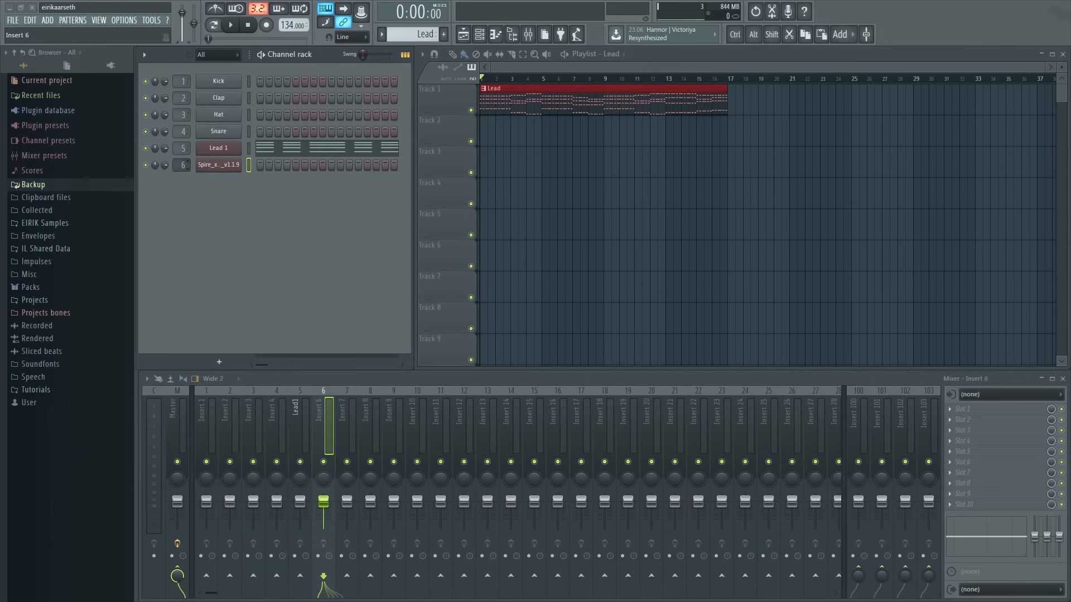
pyautogui.rightClick(219, 167)
pyautogui.click(280, 179)
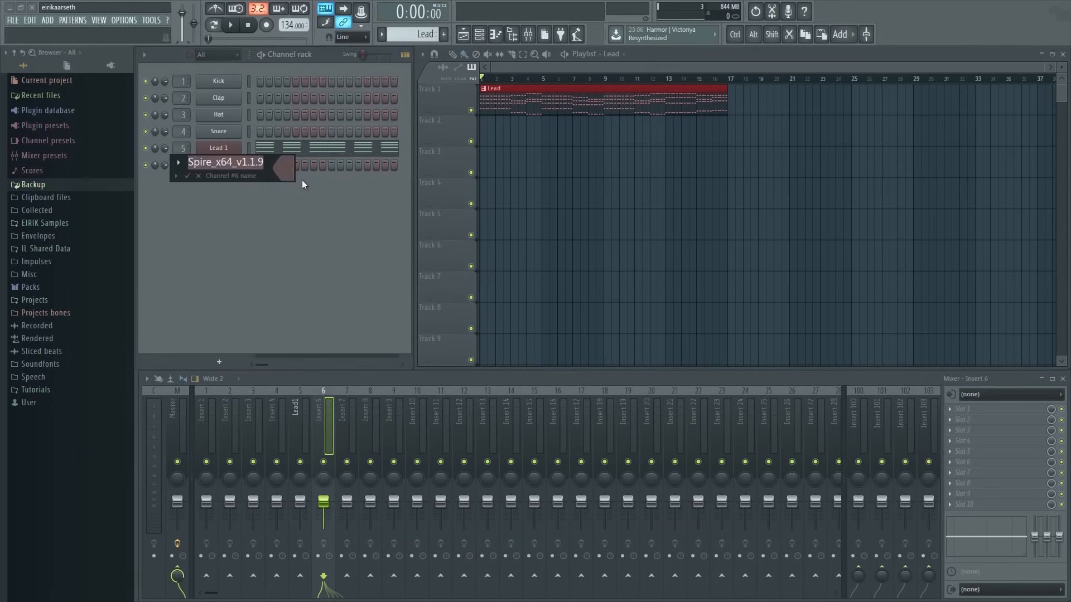
pyautogui.write('Lead')
pyautogui.press('BackSpace')
pyautogui.press('BackSpace')
pyautogui.write('2')
pyautogui.press('Return')
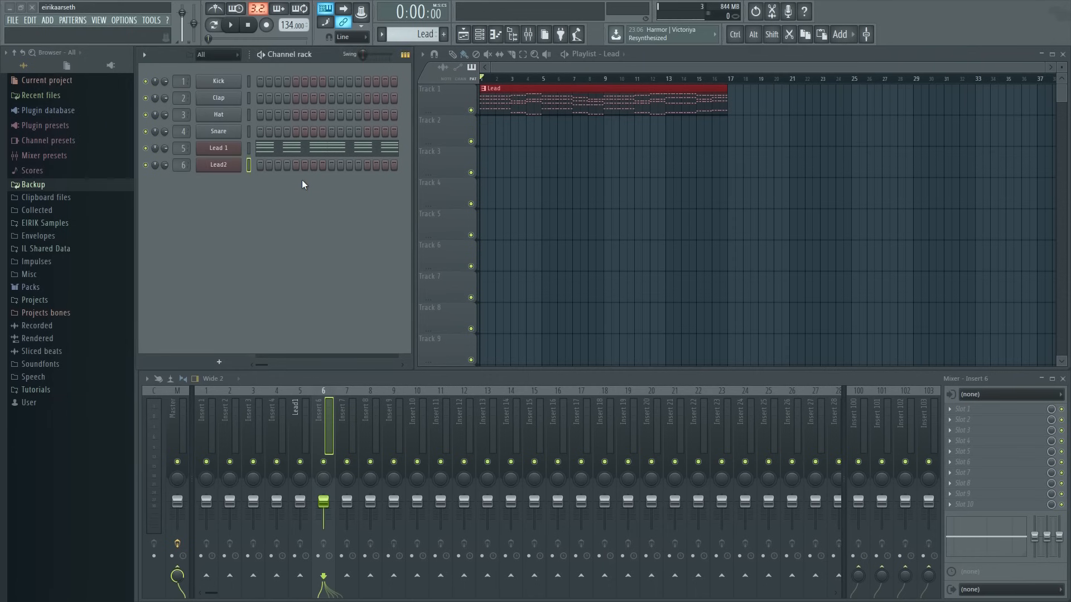
# - Copy the notes of the Lead 1 channel into the Lead2 channel
pyautogui.rightClick(223, 145)
pyautogui.click(347, 162)
pyautogui.rightClick(218, 166)
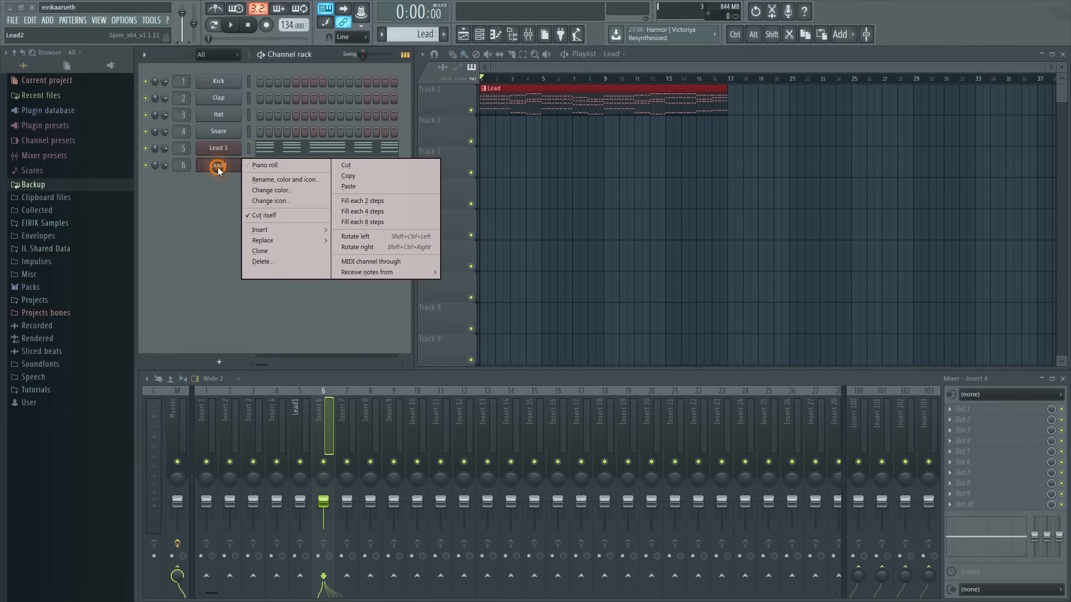
pyautogui.click(366, 186)
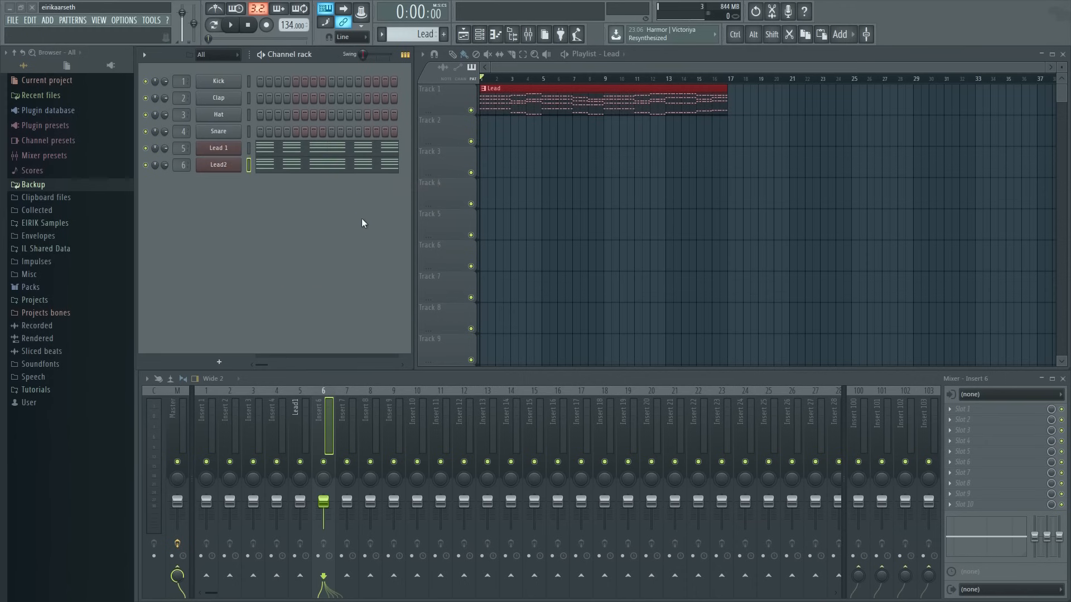
# - Rename the mixer track Insert 6 as Lead2
pyautogui.rightClick(323, 430)
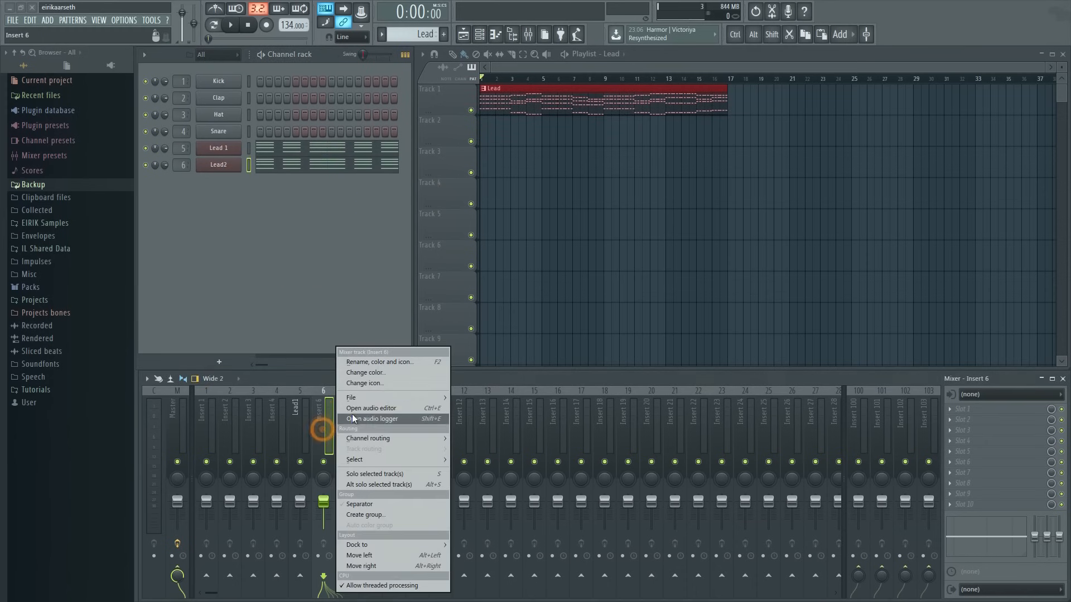
pyautogui.click(363, 371)
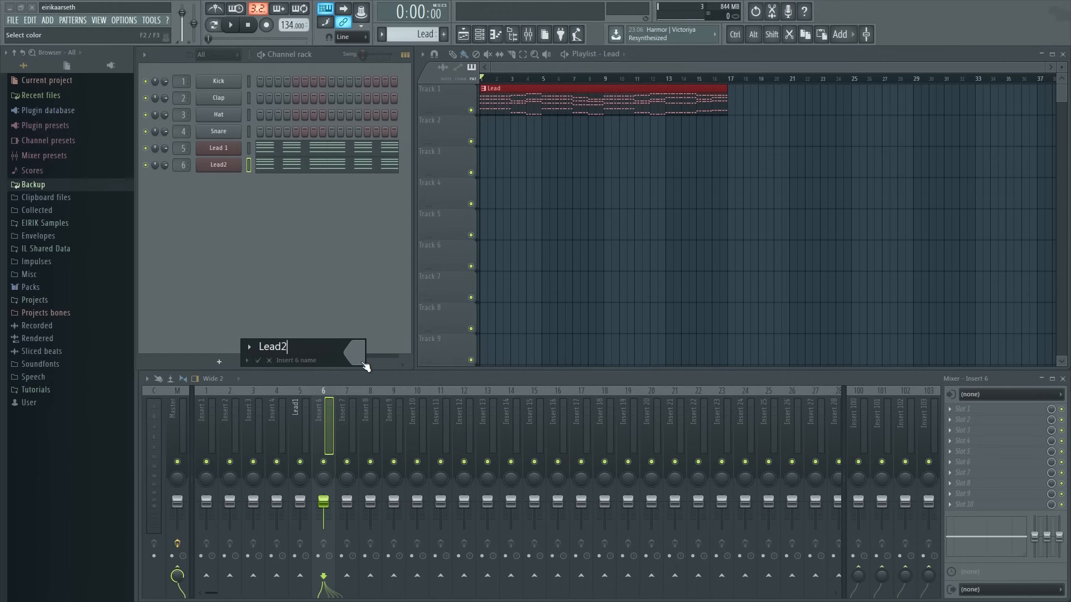
pyautogui.press('Return')
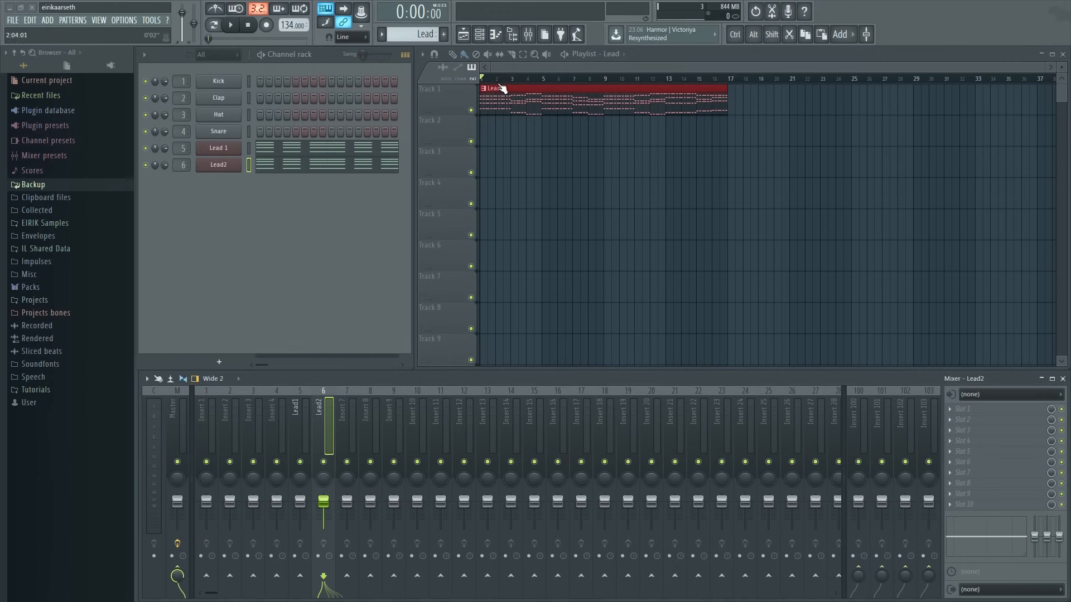
# - Play the layered leads and lower the Lead1 mixer volume slightly and the Lead2 volume a little further
pyautogui.press('space')
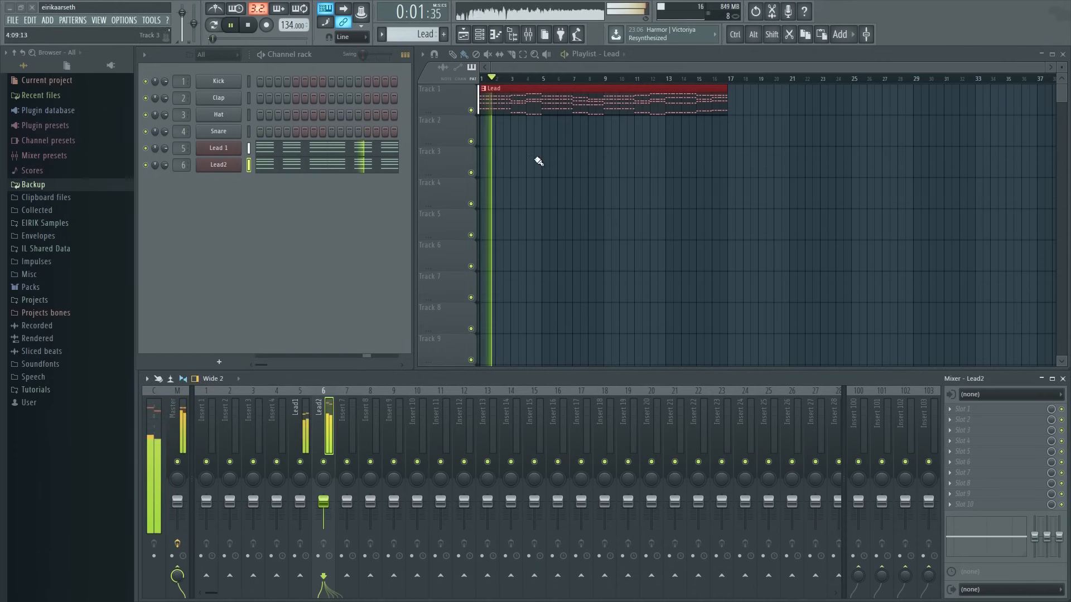
pyautogui.moveTo(323, 501); pyautogui.dragTo(300, 503)
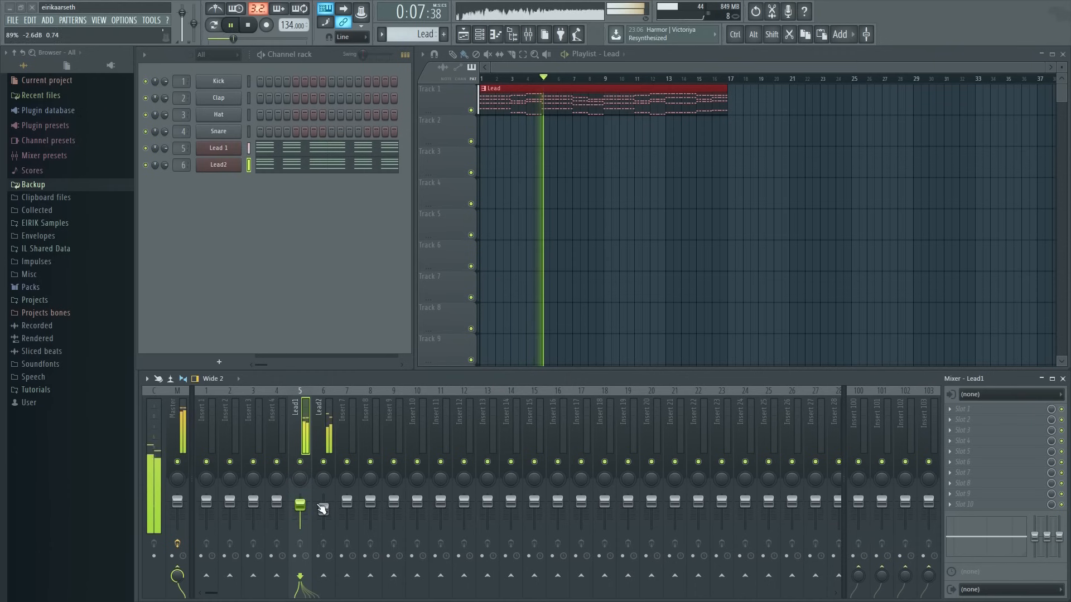
pyautogui.click(323, 510)
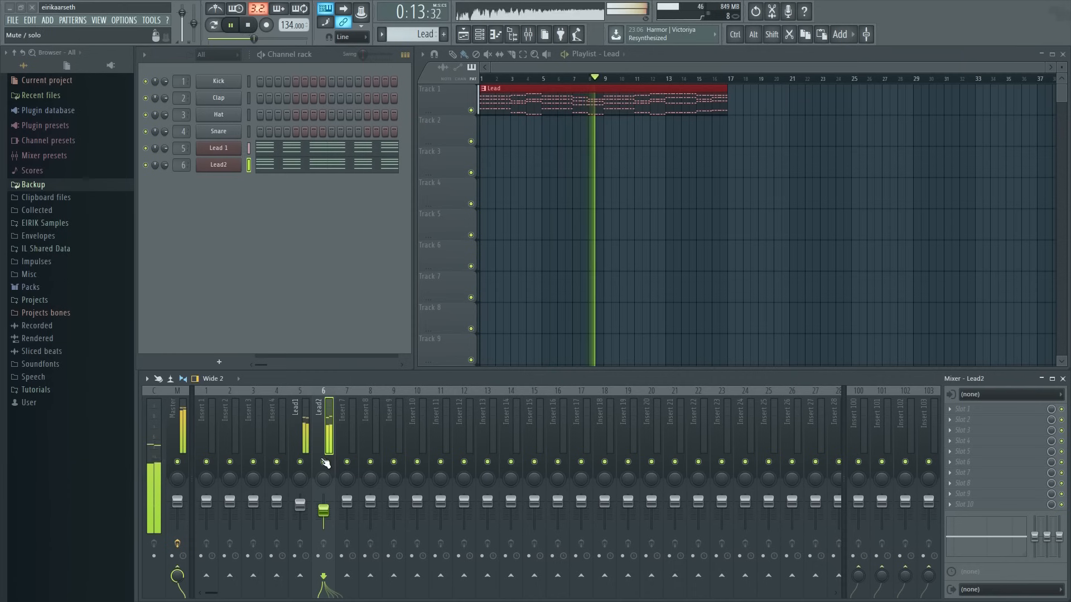
pyautogui.press('space')
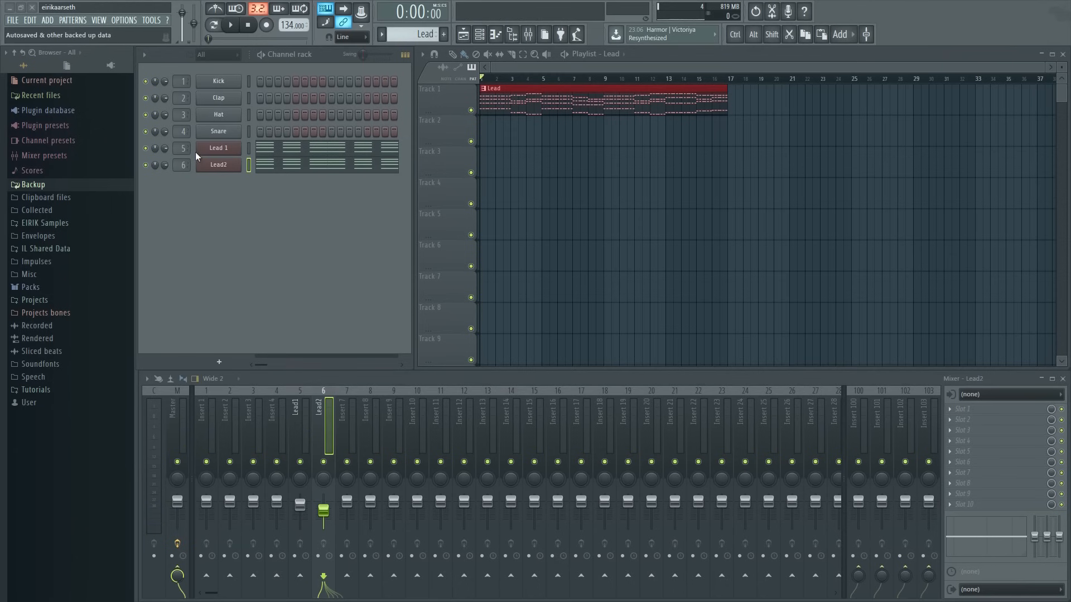
# - Play the pattern while muting and unmuting the Lead1 mixer track to compare the layers
pyautogui.click(232, 25)
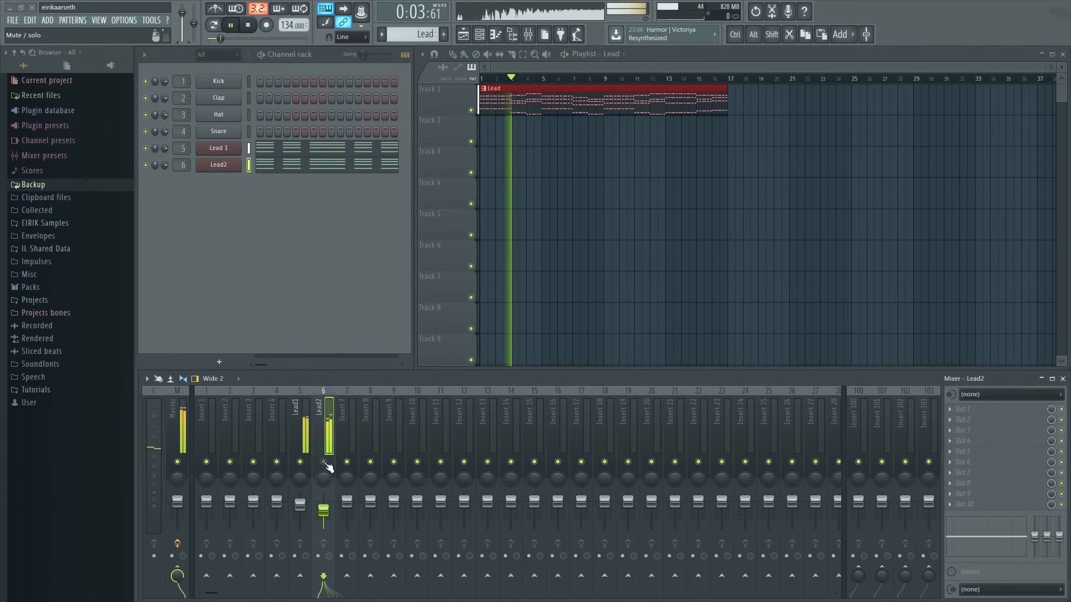
pyautogui.click(299, 462)
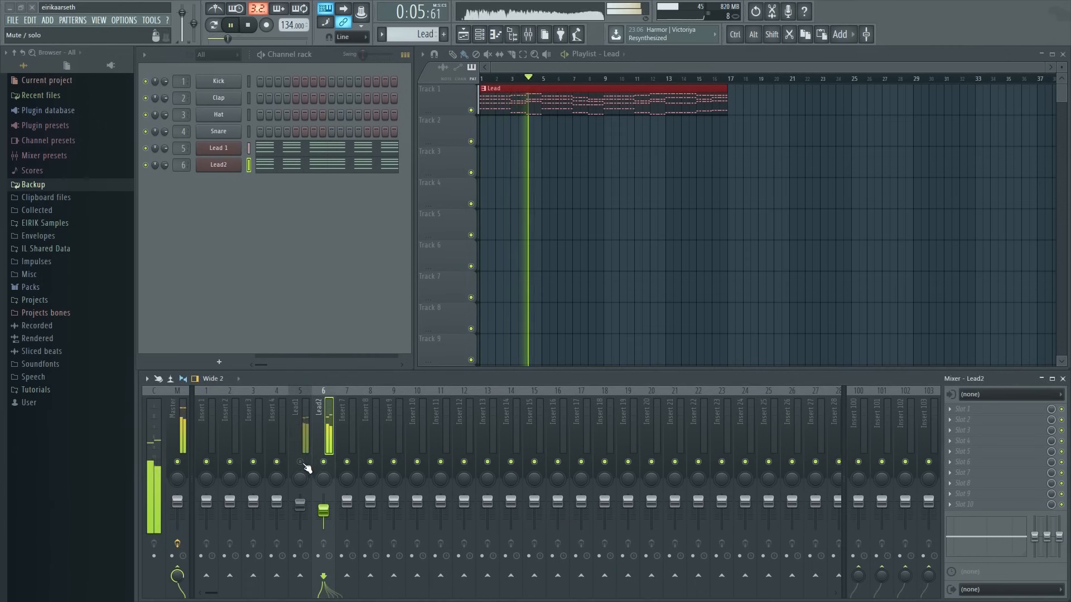
pyautogui.click(301, 463)
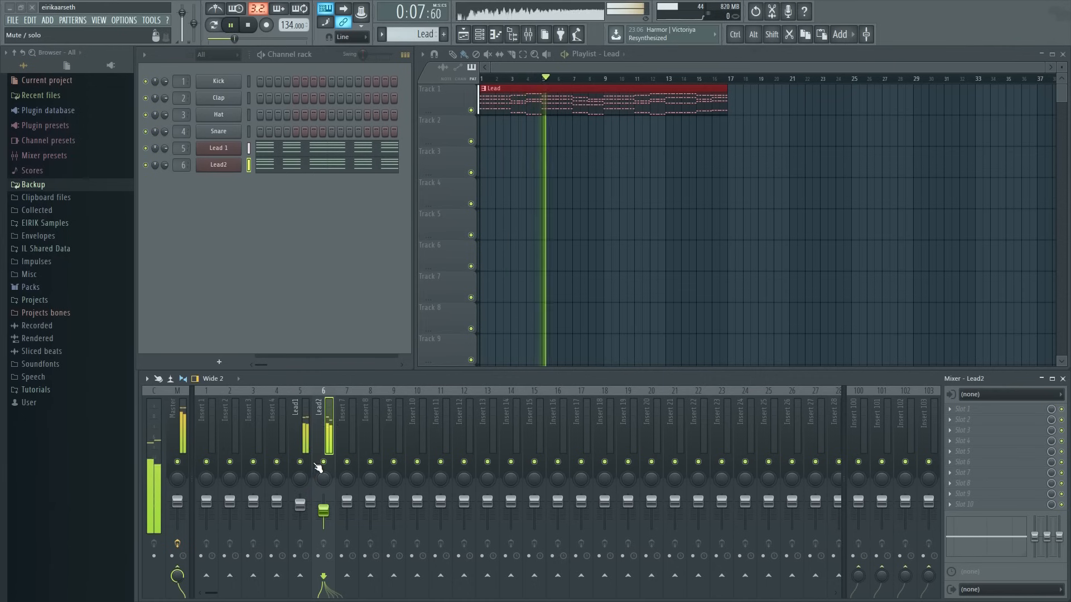
pyautogui.press('space')
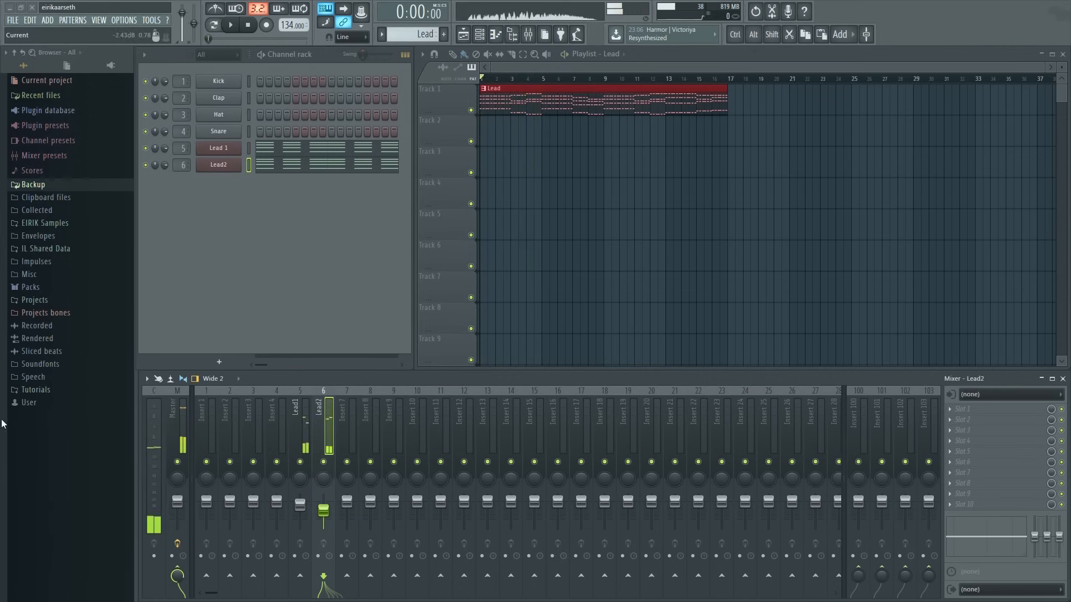
# - Solo the Lead1 mixer track and load Fruity Parametric EQ 2 into its first effect slot
pyautogui.rightClick(300, 462)
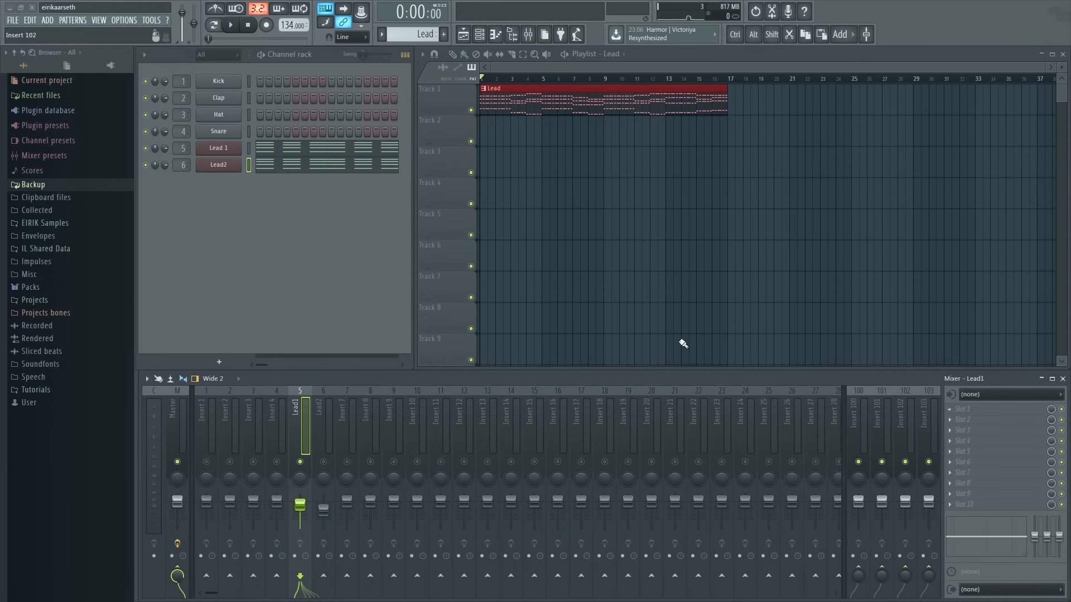
pyautogui.click(958, 413)
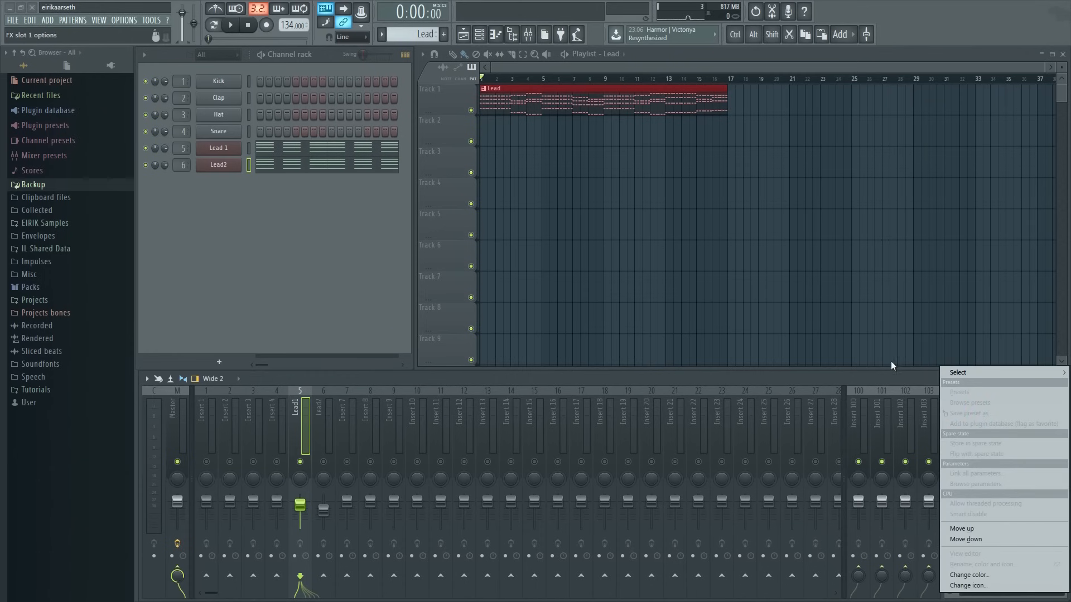
pyautogui.click(876, 379)
pyautogui.click(957, 414)
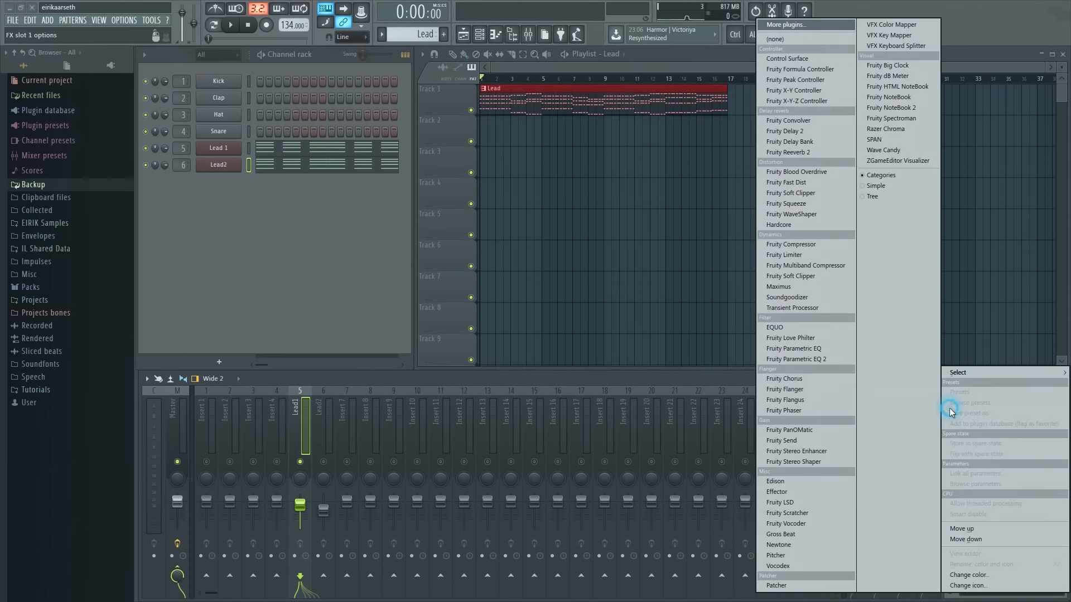
pyautogui.click(825, 359)
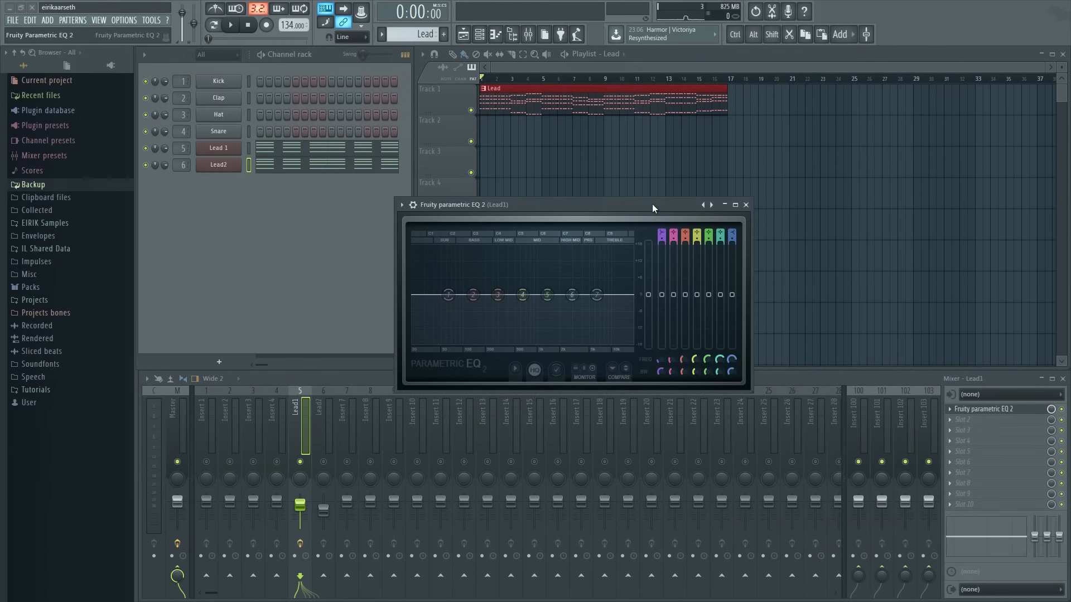
pyautogui.moveTo(651, 203); pyautogui.dragTo(686, 167)
# - Load Fruity Parametric EQ 2 into the first effect slot of the Lead2 mixer track and close the open EQ window
pyautogui.click(319, 423)
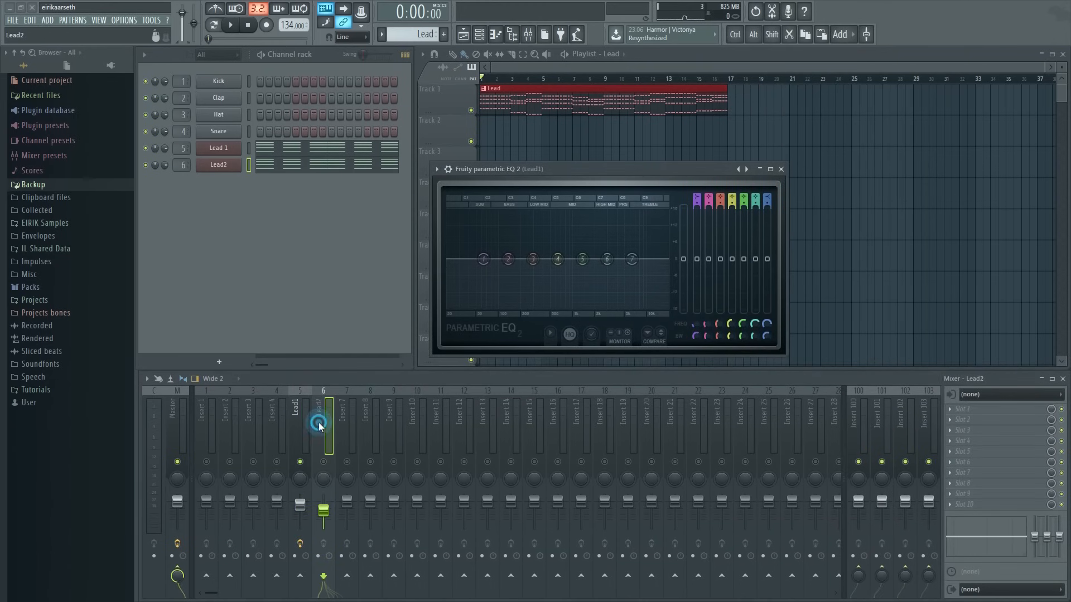
pyautogui.click(950, 412)
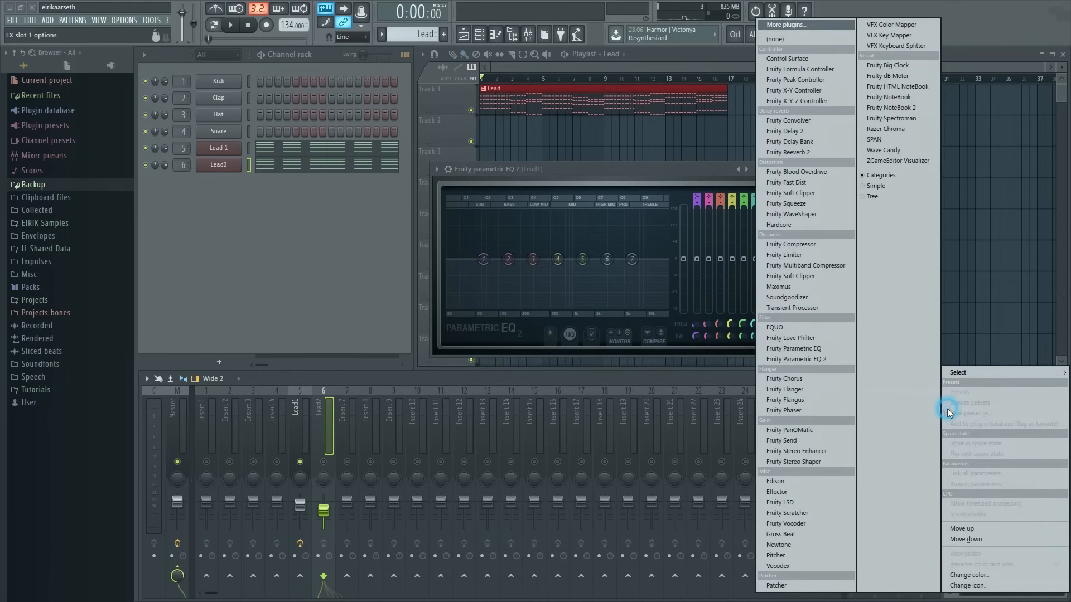
pyautogui.click(827, 359)
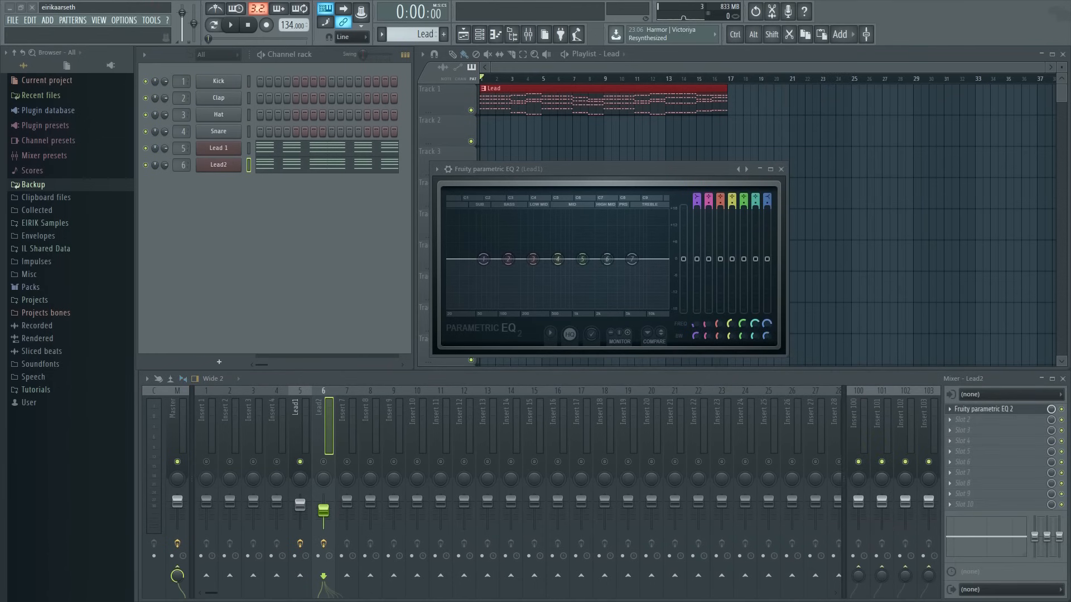
pyautogui.click(780, 169)
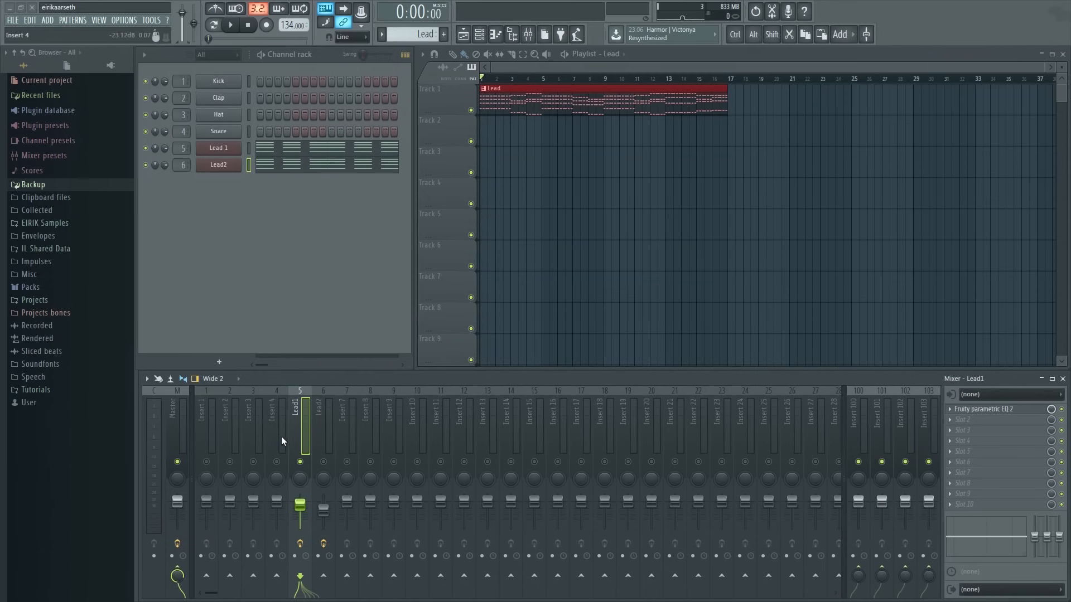
# - Set band 1 of Lead1's Fruity Parametric EQ 2 to a High pass filter with Steep 4 order
pyautogui.click(956, 411)
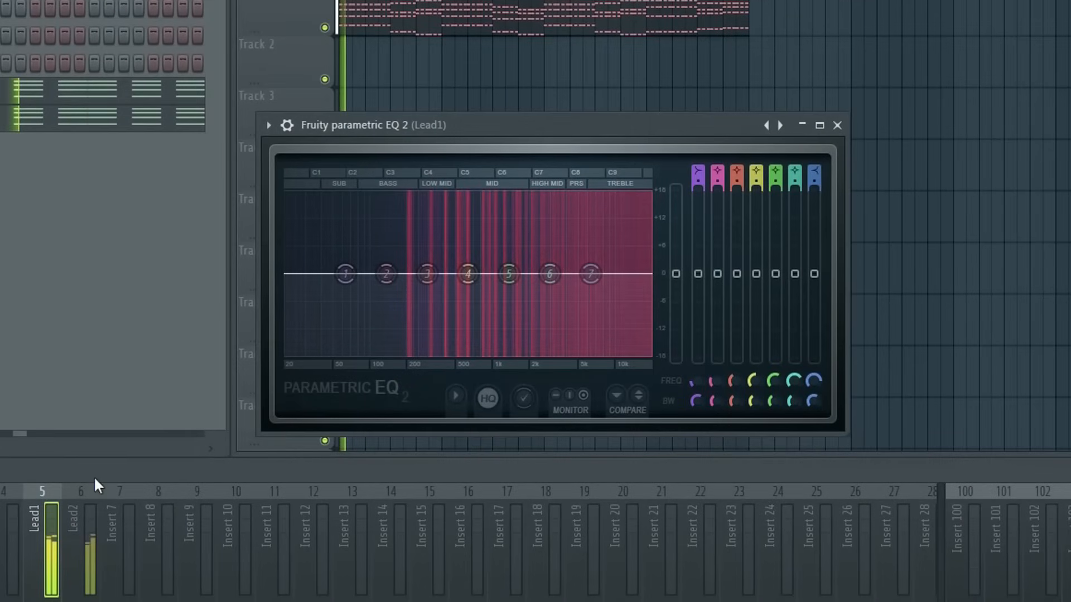
pyautogui.moveTo(348, 275)
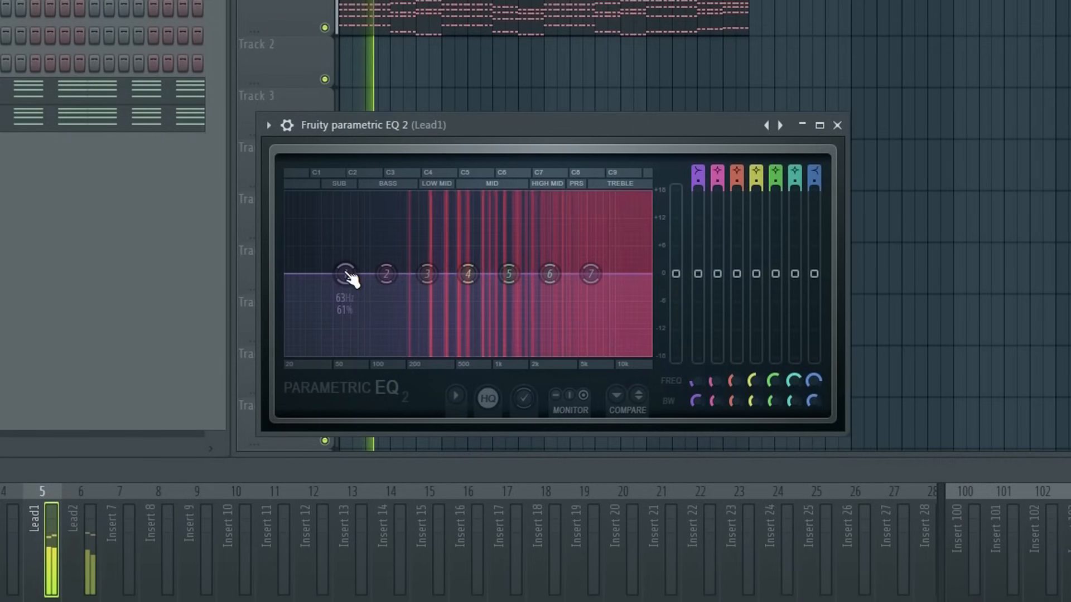
pyautogui.rightClick(346, 273)
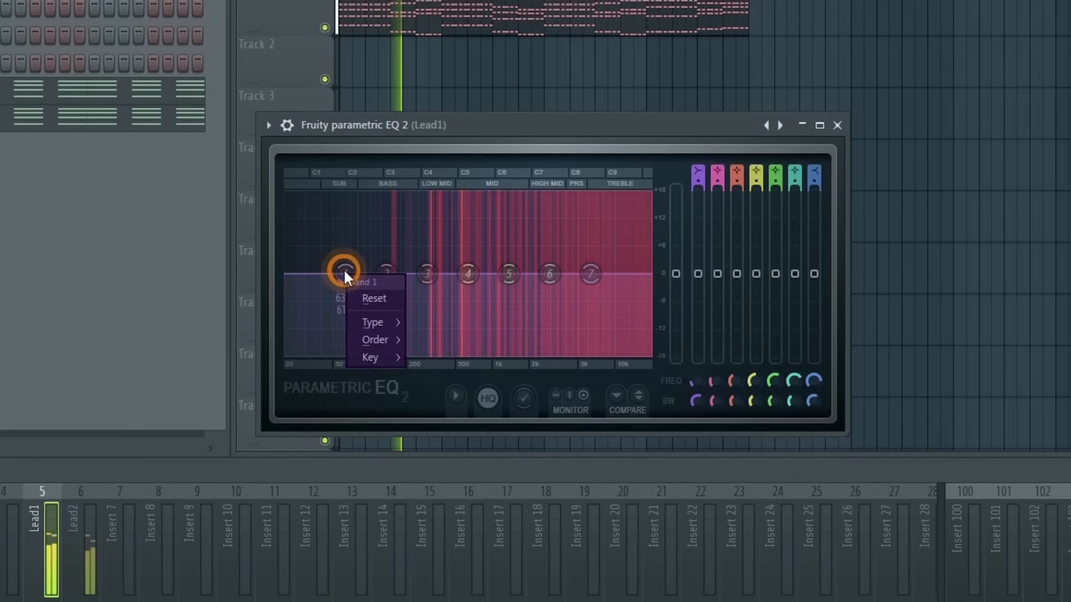
pyautogui.moveTo(387, 341)
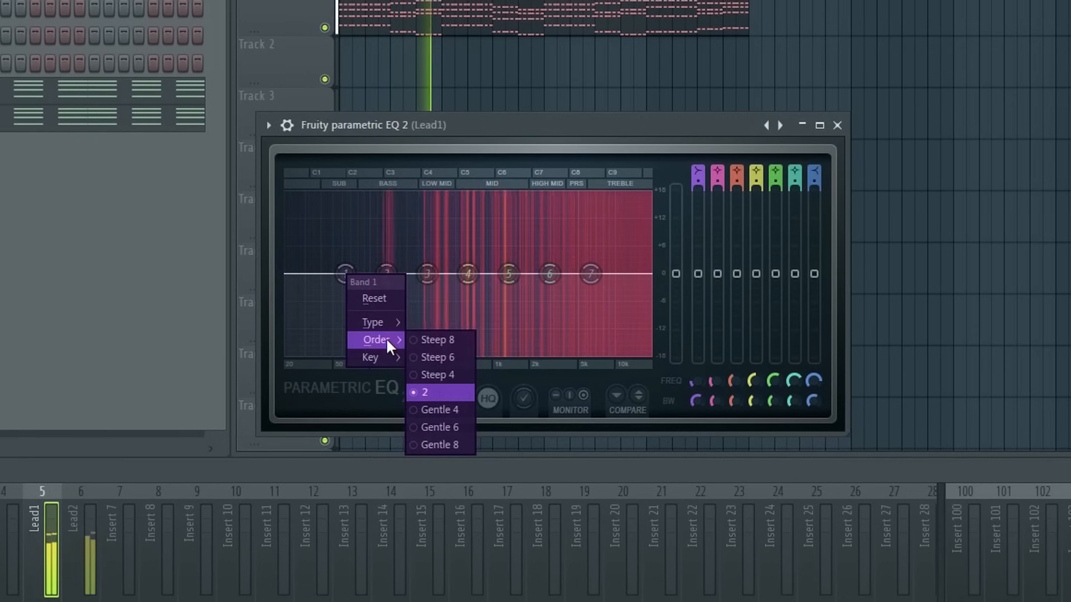
pyautogui.click(417, 374)
pyautogui.rightClick(348, 273)
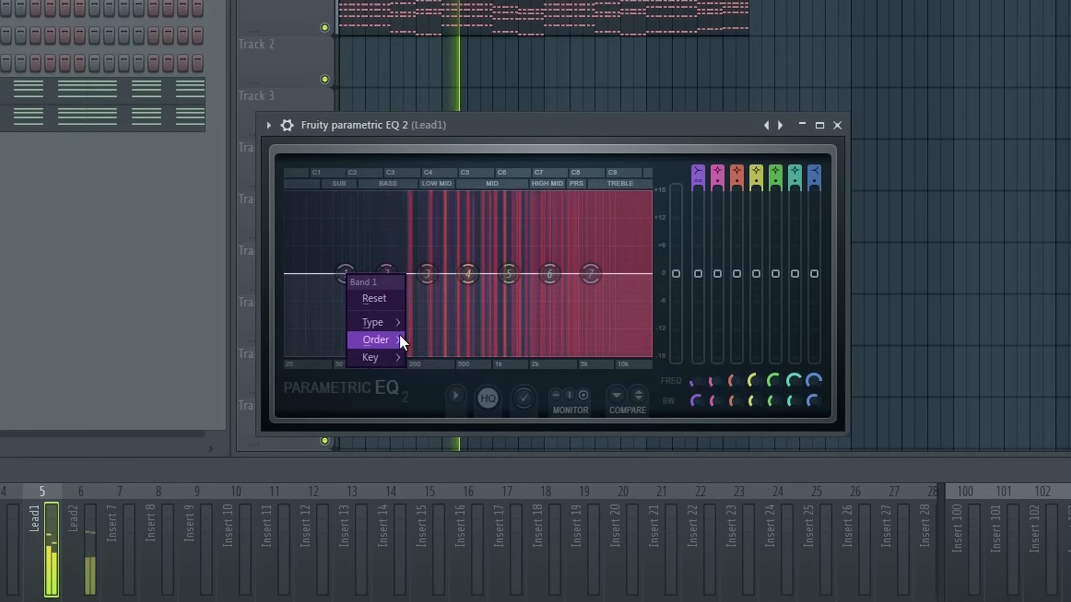
pyautogui.moveTo(374, 321)
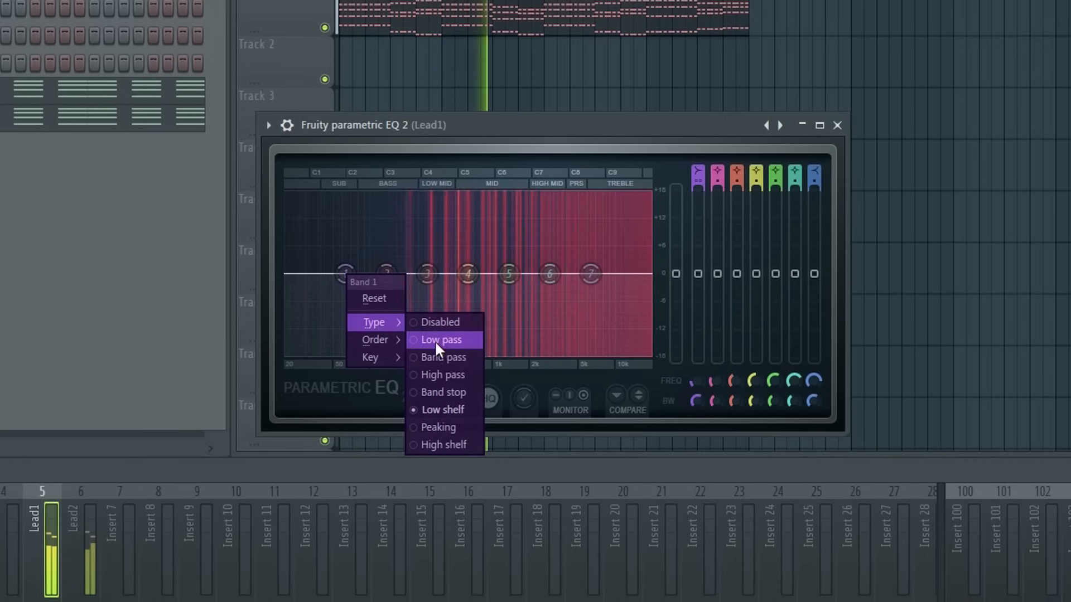
pyautogui.click(464, 374)
# - Raise Lead1's high-pass cutoff to just above band 3, and lower band 7's frequency slightly while boosting it a little
pyautogui.moveTo(349, 273); pyautogui.dragTo(439, 280)
pyautogui.moveTo(591, 274); pyautogui.dragTo(573, 269)
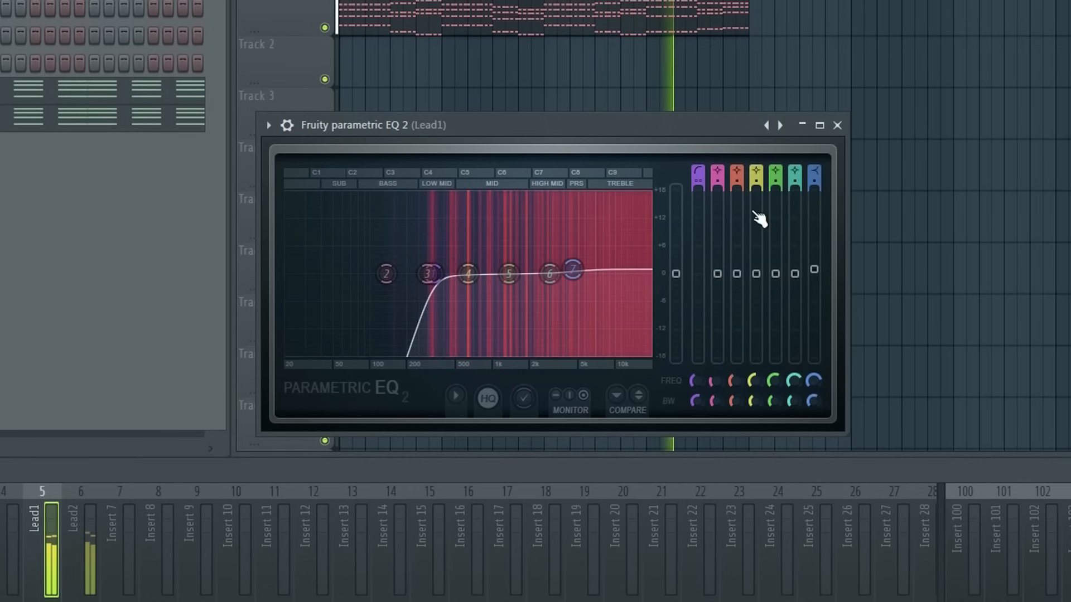
pyautogui.click(837, 125)
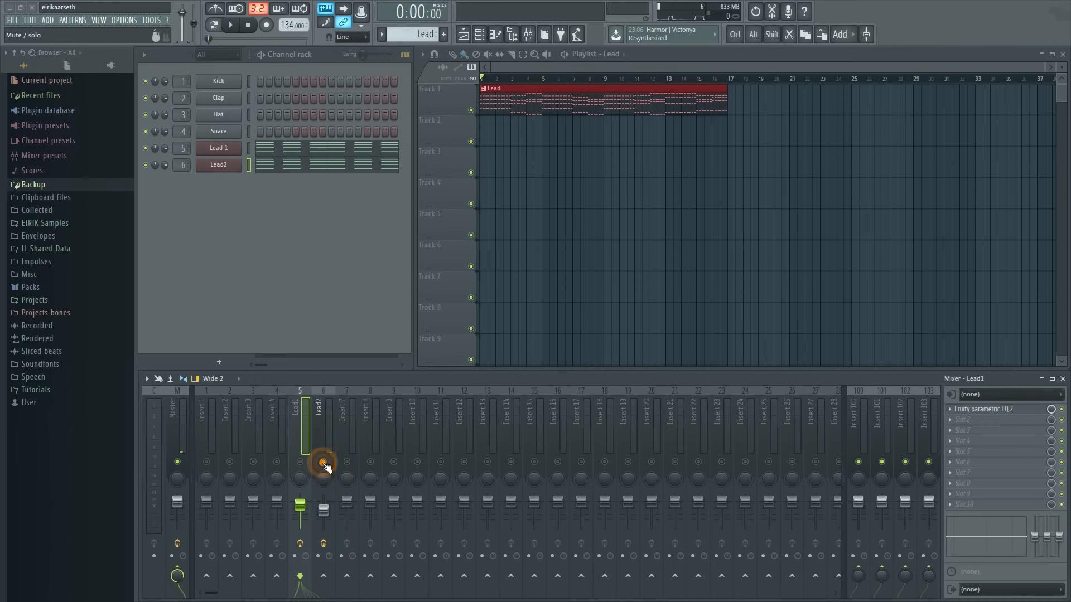
# - During playback, set band 1 of Lead2's Fruity Parametric EQ 2 to High pass with its cutoff at about 277 Hz
pyautogui.press('space')
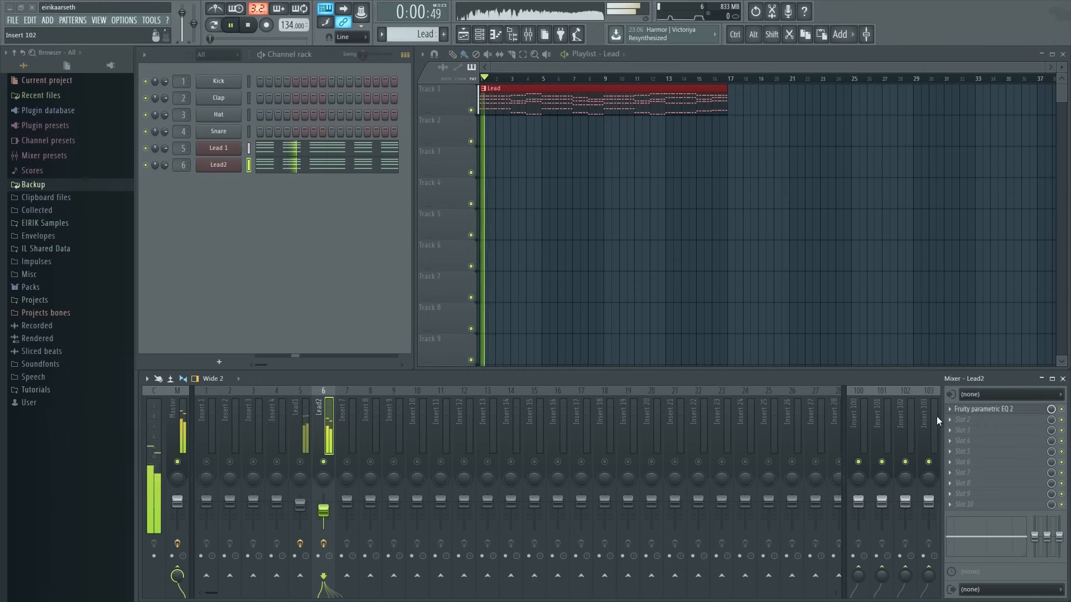
pyautogui.press('space')
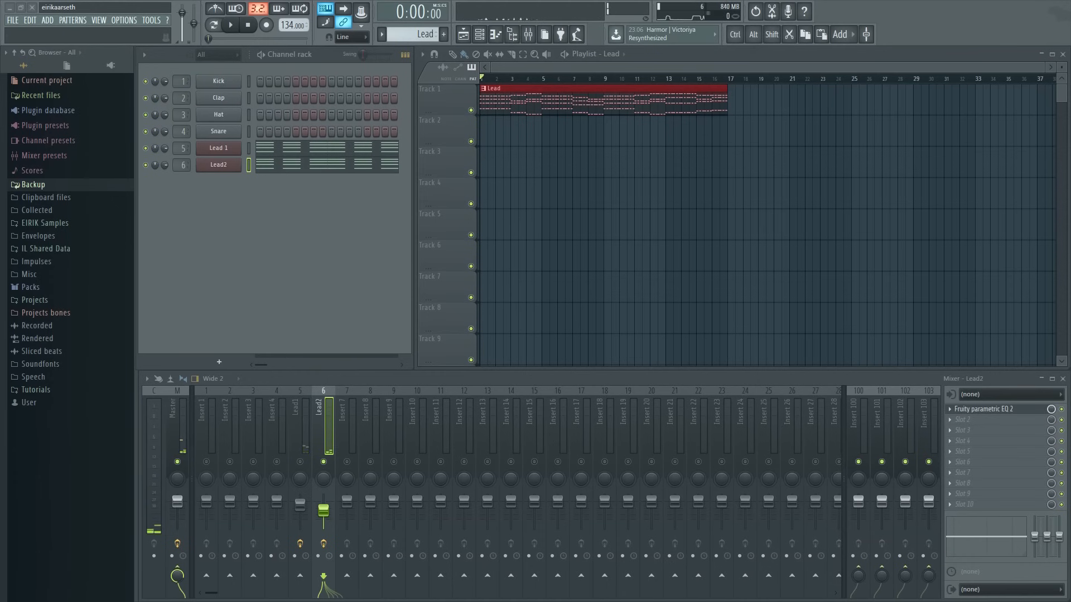
pyautogui.press('space')
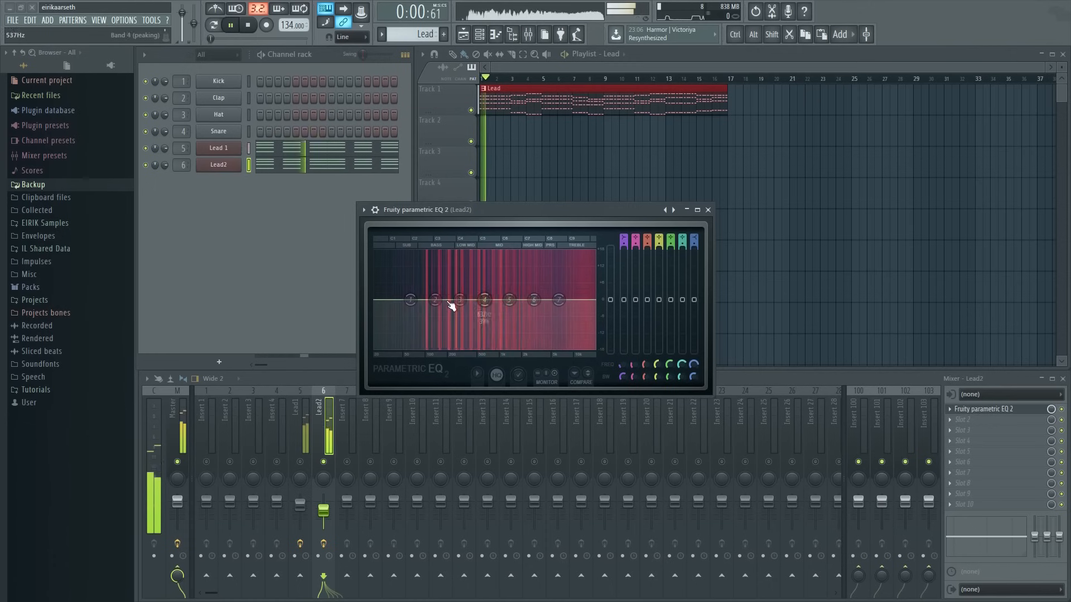
pyautogui.rightClick(413, 303)
pyautogui.moveTo(428, 329)
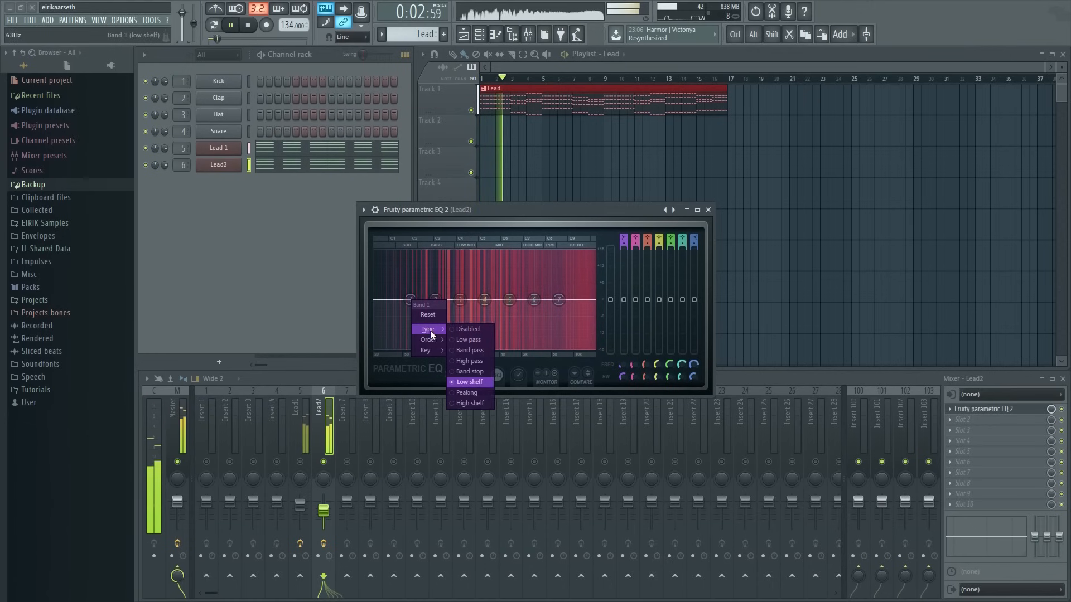
pyautogui.click(482, 361)
pyautogui.moveTo(410, 300); pyautogui.dragTo(460, 300)
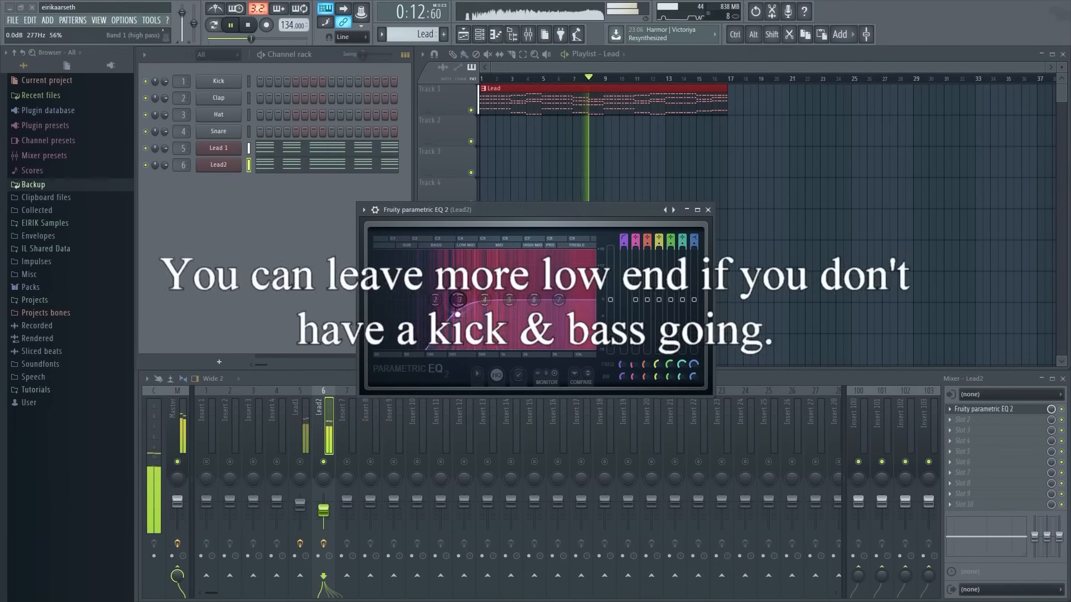
# - Set band 7 of Lead2's EQ to a Low pass filter with a steeper order, raise its cutoff, and close the EQ window
pyautogui.rightClick(556, 300)
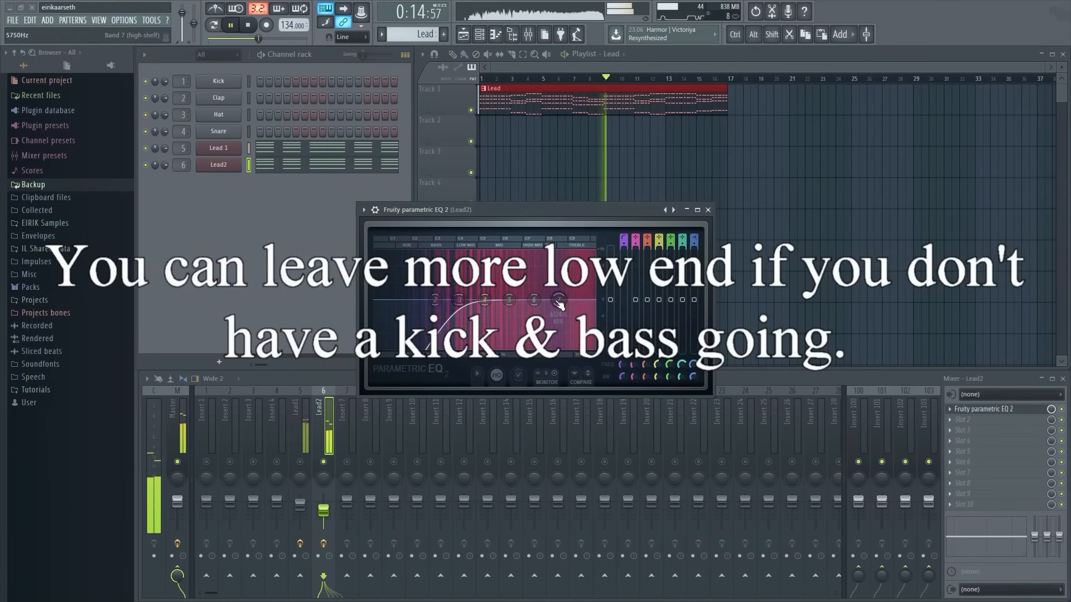
pyautogui.moveTo(575, 329)
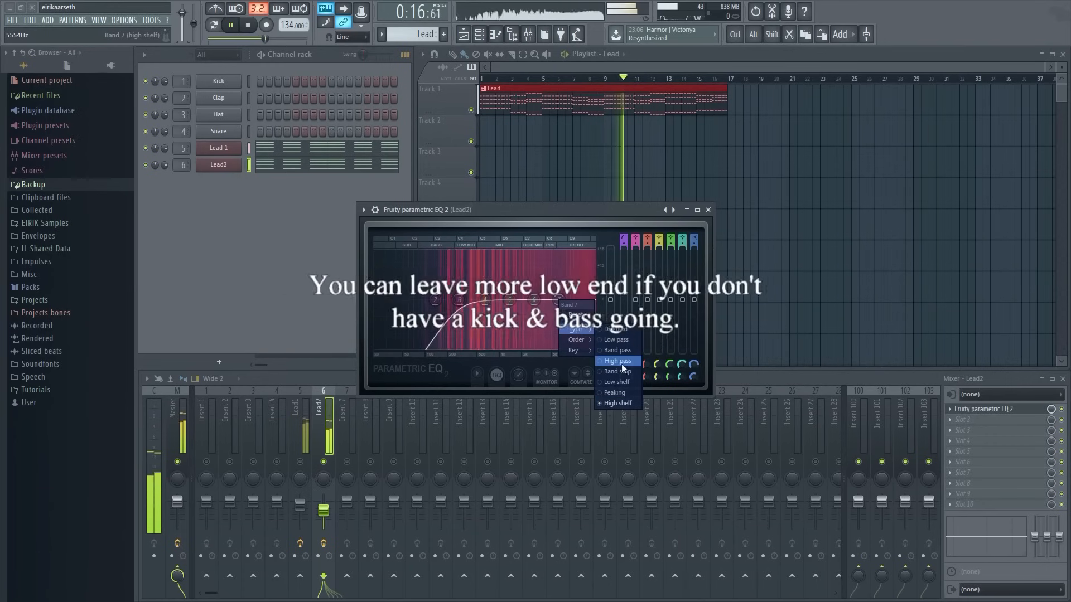
pyautogui.click(618, 340)
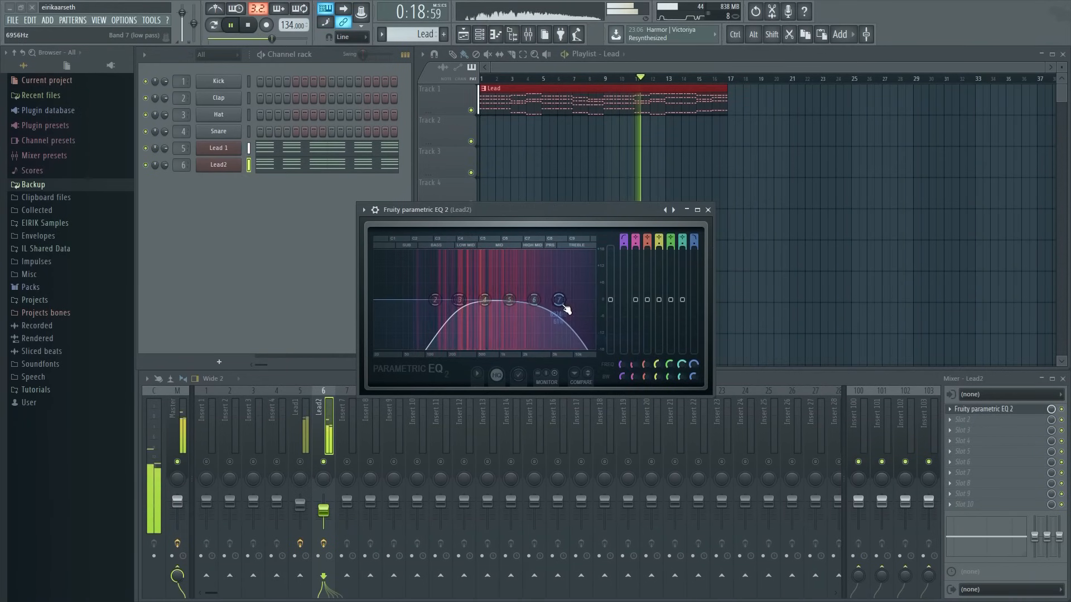
pyautogui.rightClick(560, 302)
pyautogui.moveTo(584, 339)
pyautogui.click(606, 361)
pyautogui.moveTo(561, 311); pyautogui.dragTo(584, 300)
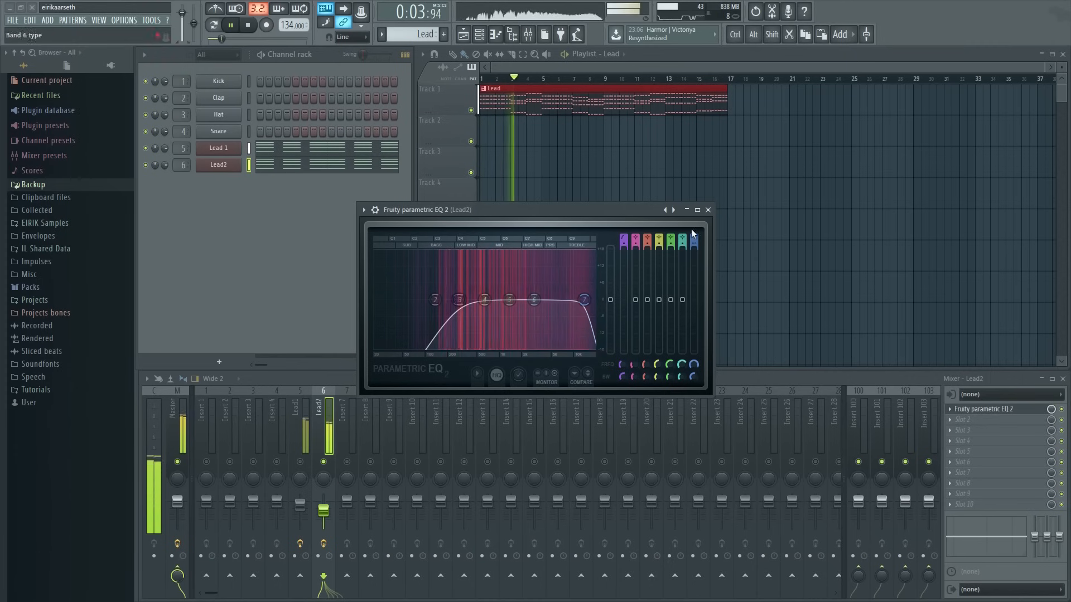
pyautogui.click(708, 210)
# - Compare the Lead1 and Lead2 mixer tracks alone and together by toggling their mutes during playback
pyautogui.click(301, 462)
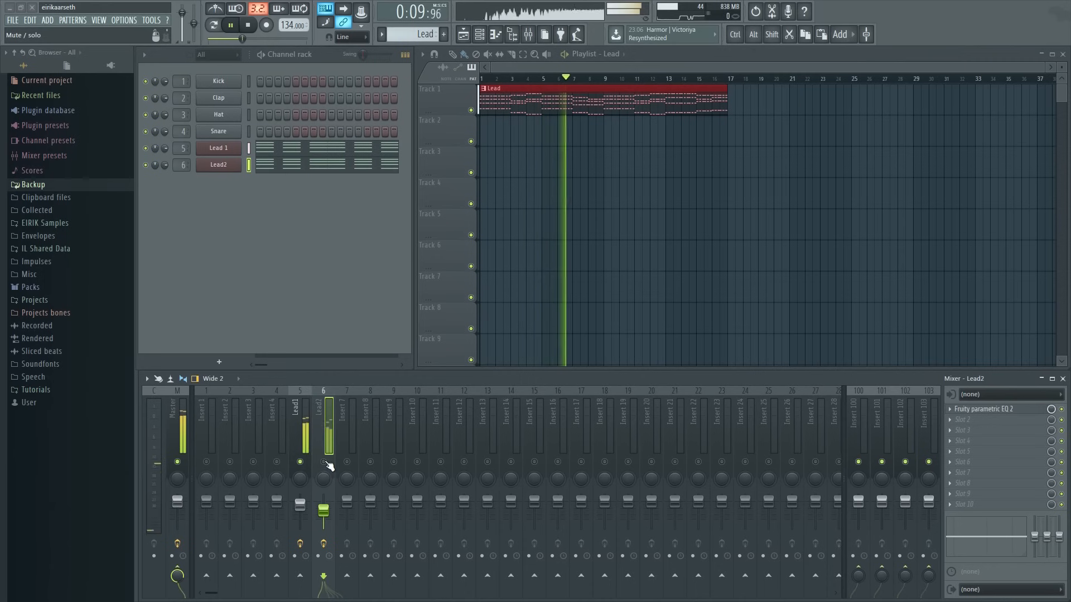
pyautogui.click(325, 462)
pyautogui.click(300, 461)
pyautogui.click(300, 462)
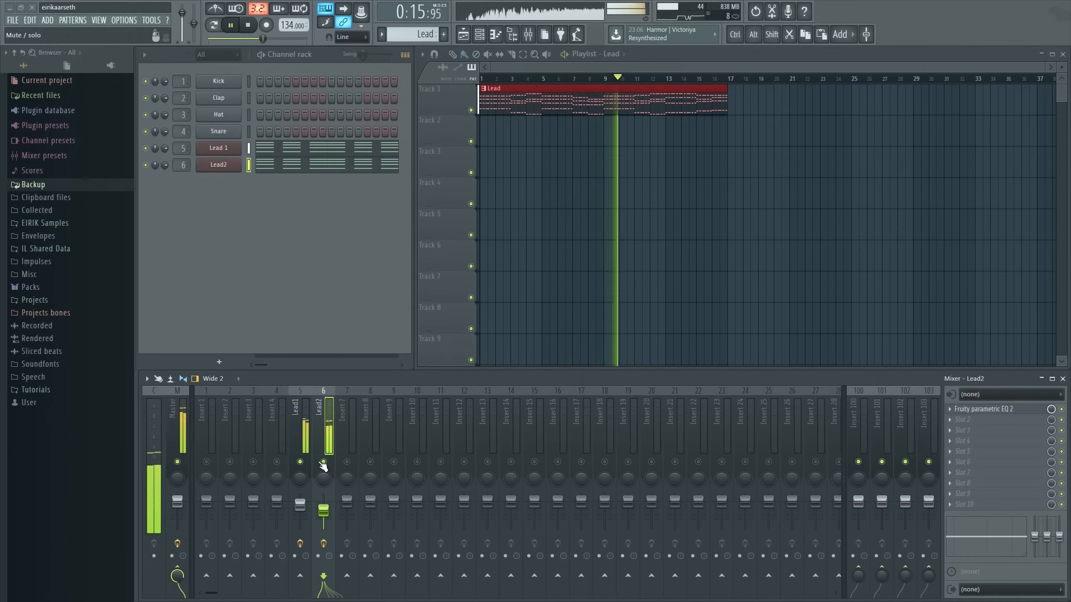
pyautogui.click(324, 461)
pyautogui.click(324, 462)
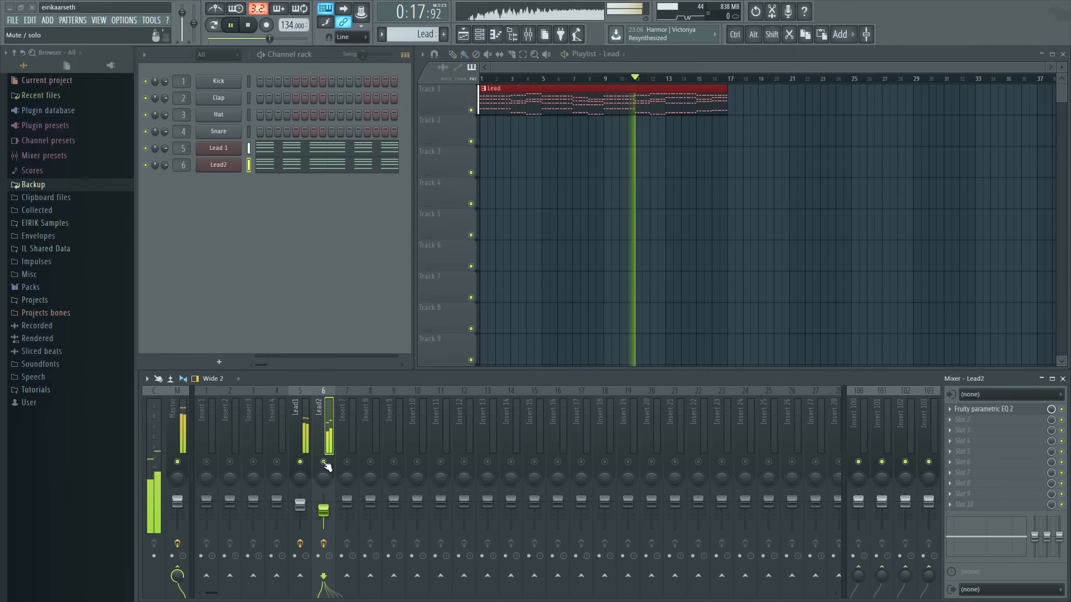
pyautogui.press('space')
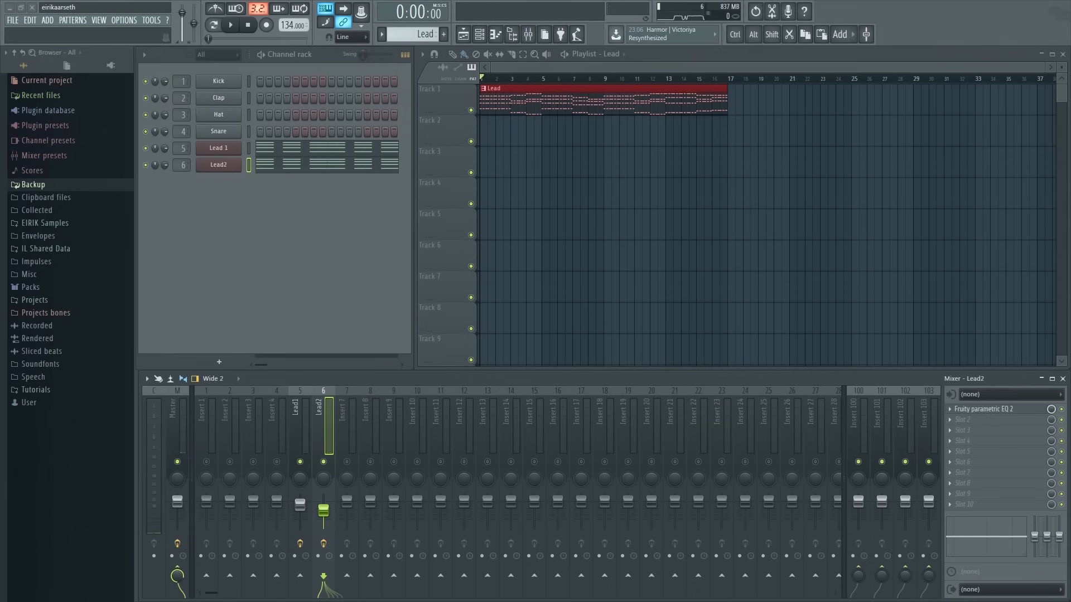
# - Color the Lead1 mixer track dark red
pyautogui.click(300, 425)
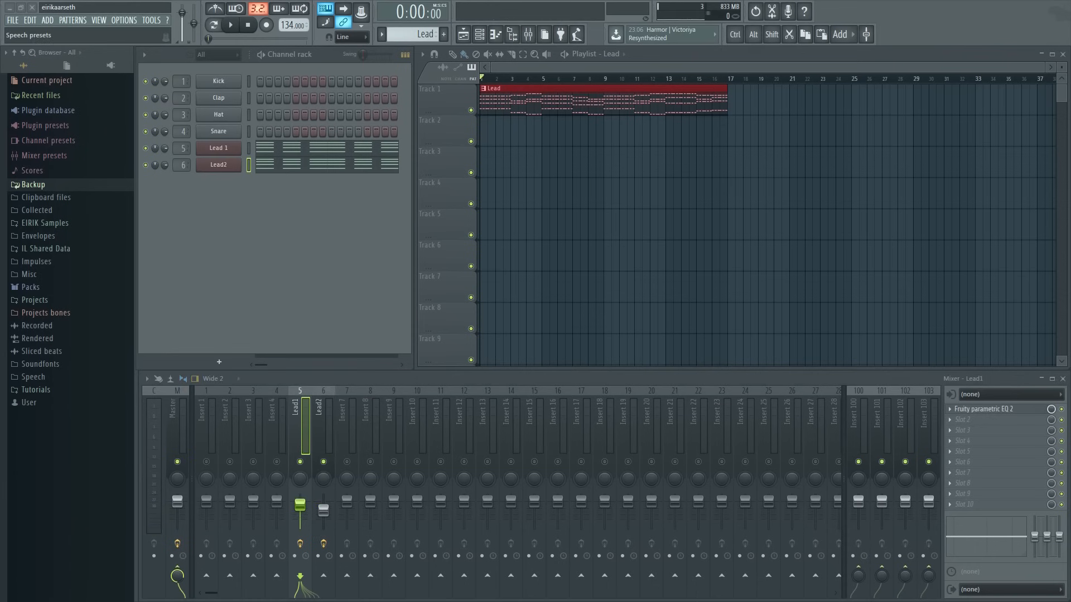
pyautogui.rightClick(300, 426)
pyautogui.click(356, 365)
pyautogui.click(346, 363)
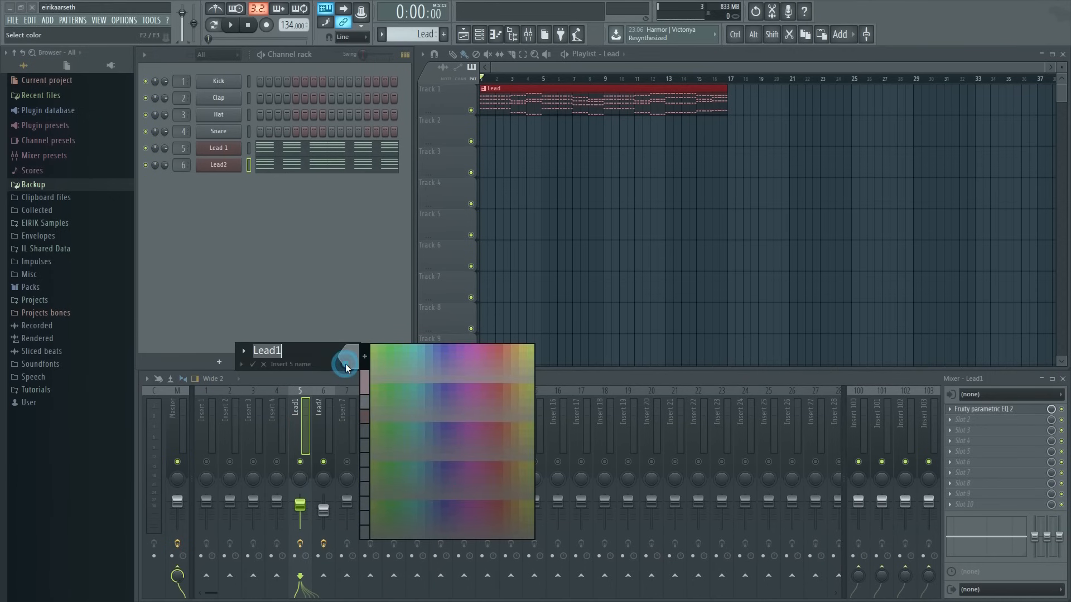
pyautogui.click(361, 417)
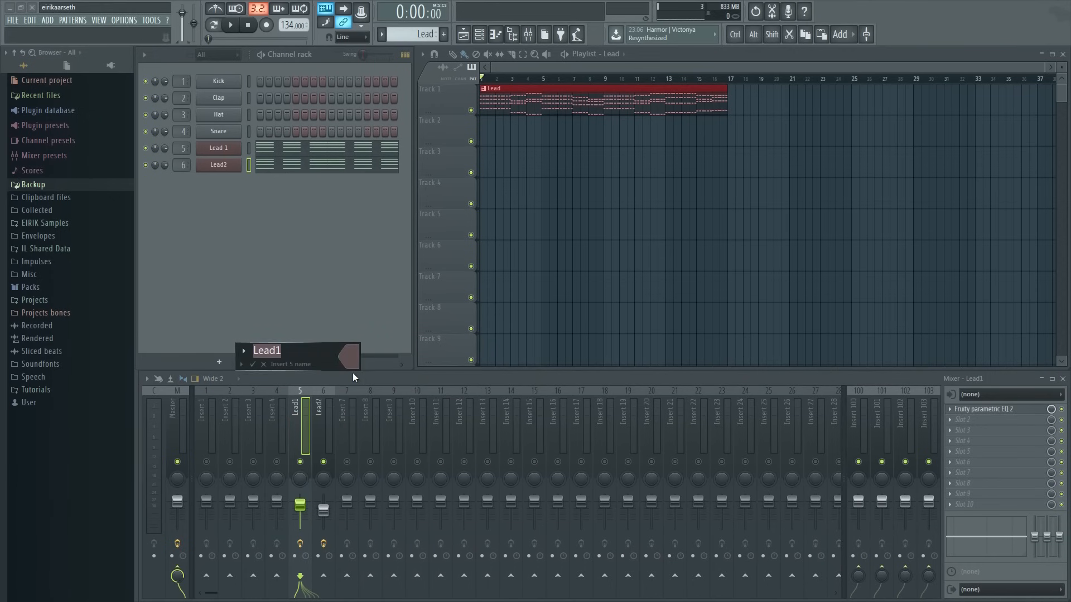
pyautogui.press('Return')
# - Color the Lead2 mixer track the same dark red as Lead1
pyautogui.rightClick(319, 413)
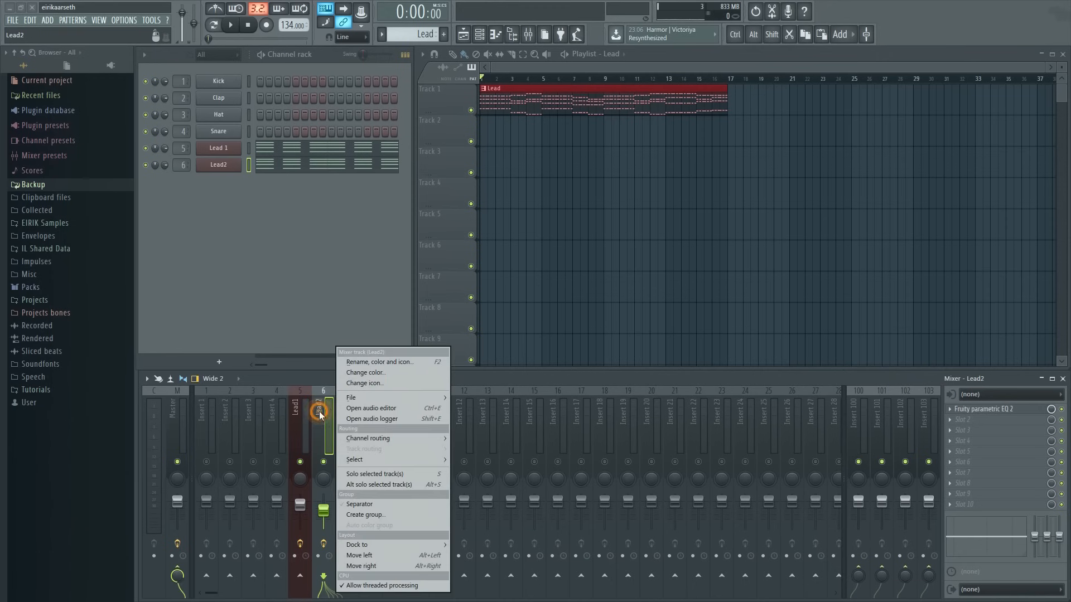
pyautogui.click(356, 365)
pyautogui.click(351, 358)
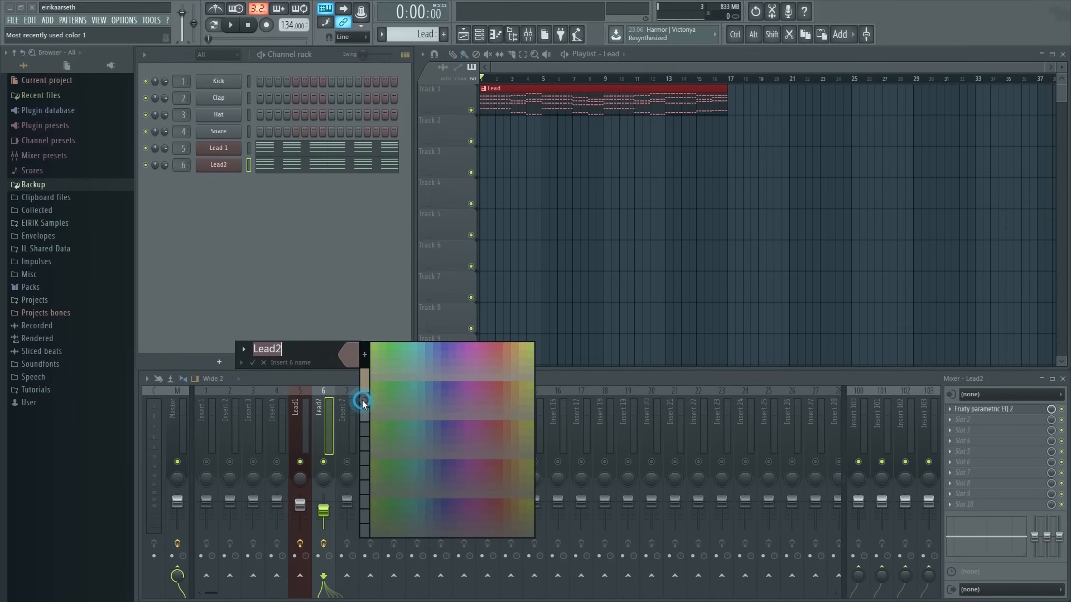
pyautogui.click(363, 399)
pyautogui.press('Return')
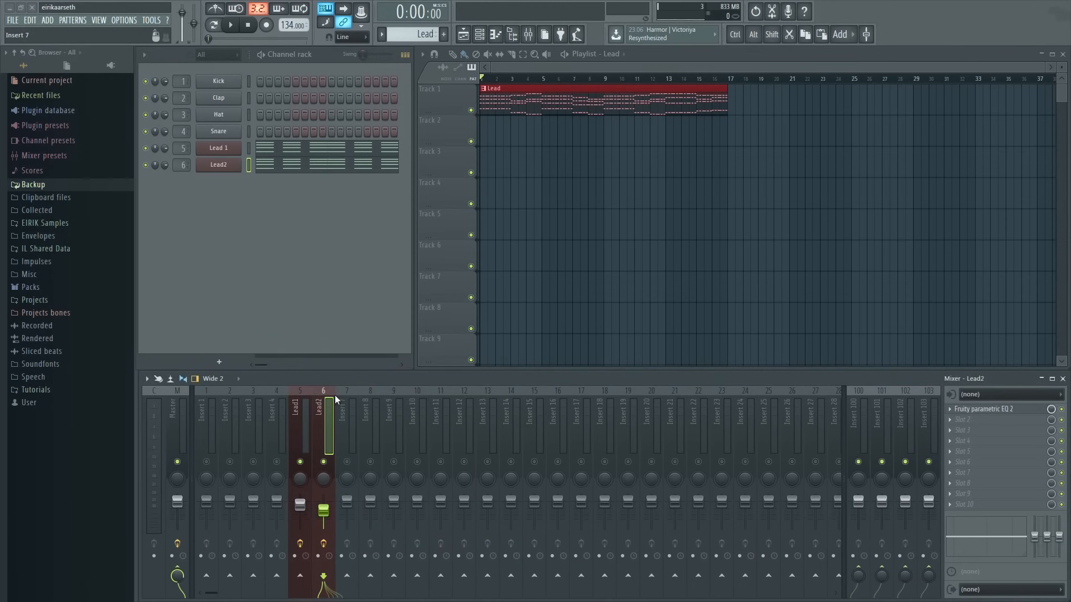
# - Add a Spire_x64_v1.1.9 channel to the channel rack and rename the current pattern as Lead3
pyautogui.click(215, 364)
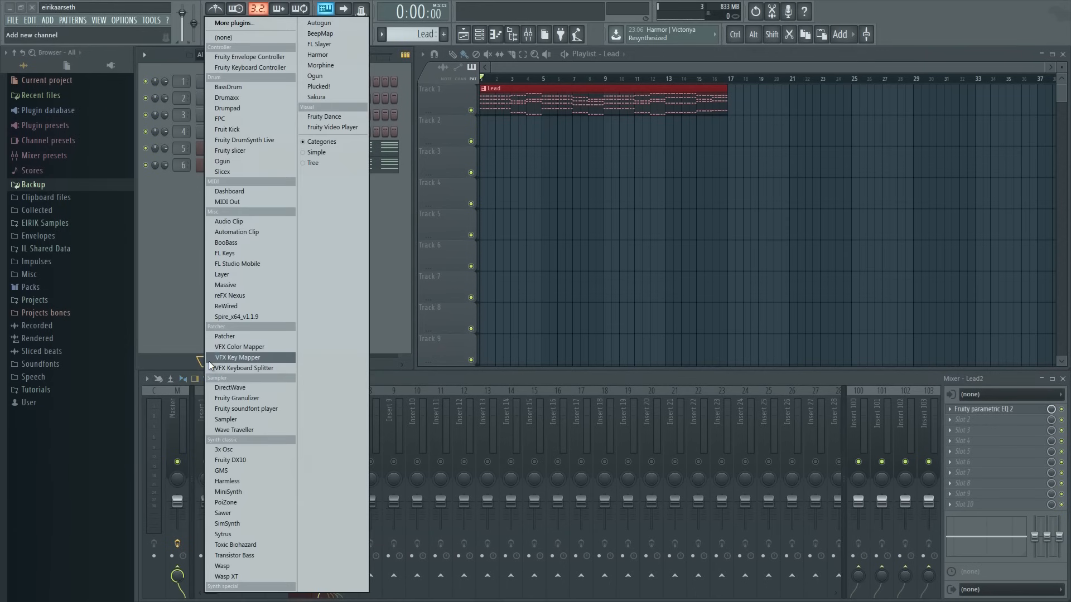
pyautogui.click(241, 317)
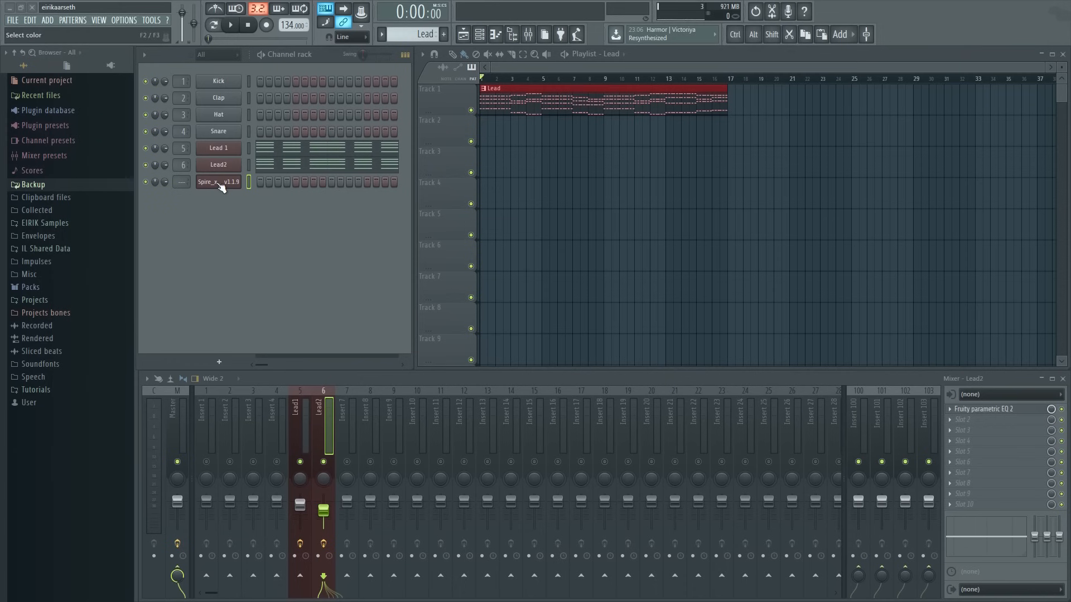
pyautogui.press('F2')
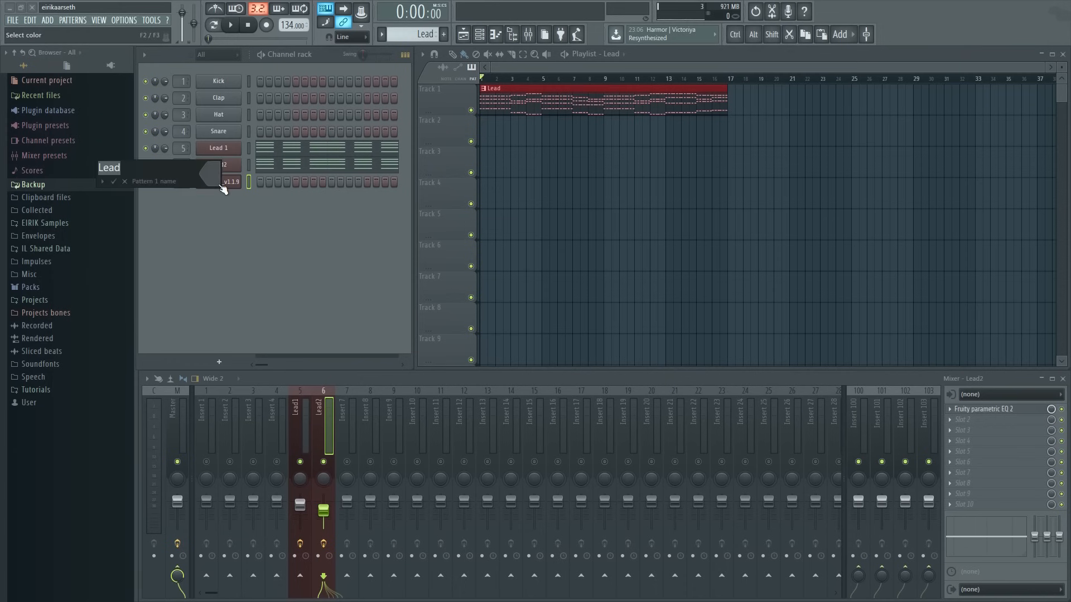
pyautogui.write('Lead3')
pyautogui.press('Return')
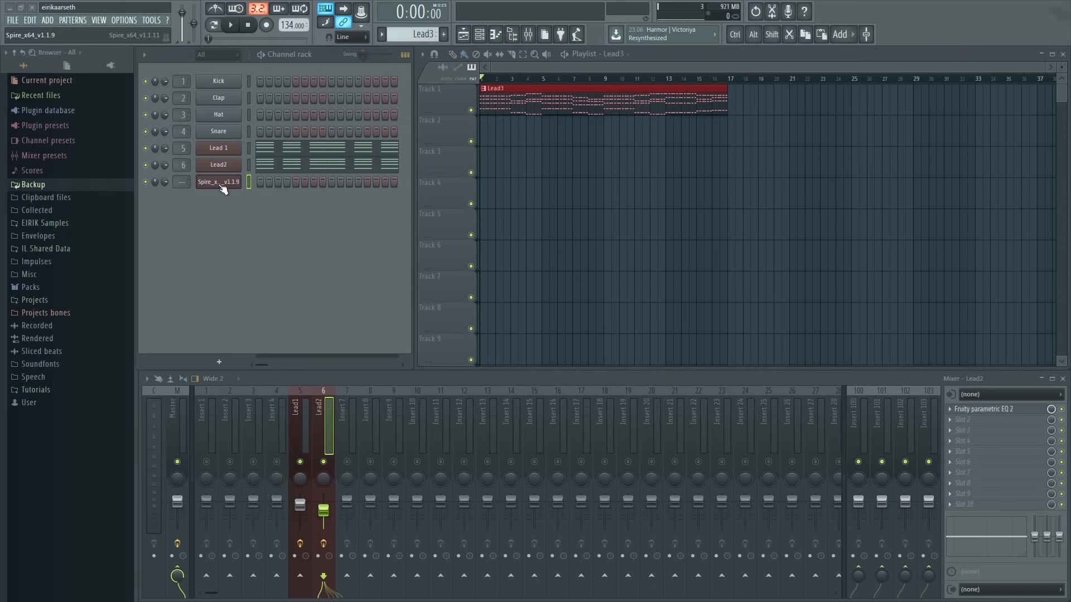
# - Rename the new Spire channel as Lead3 and route it to mixer track 7
pyautogui.rightClick(214, 181)
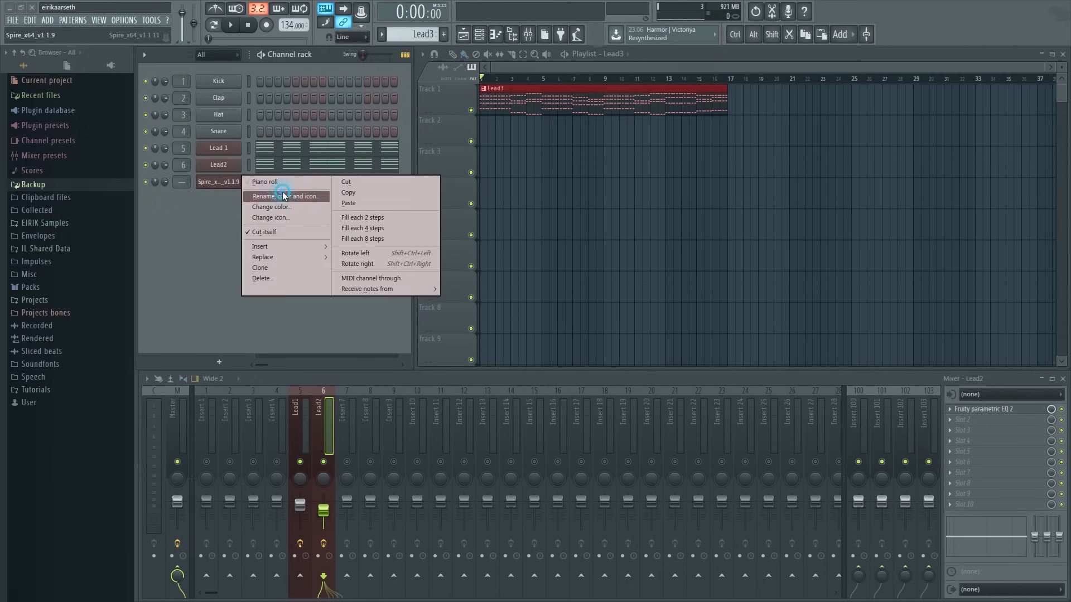
pyautogui.click(283, 195)
pyautogui.write('Lead3')
pyautogui.press('Return')
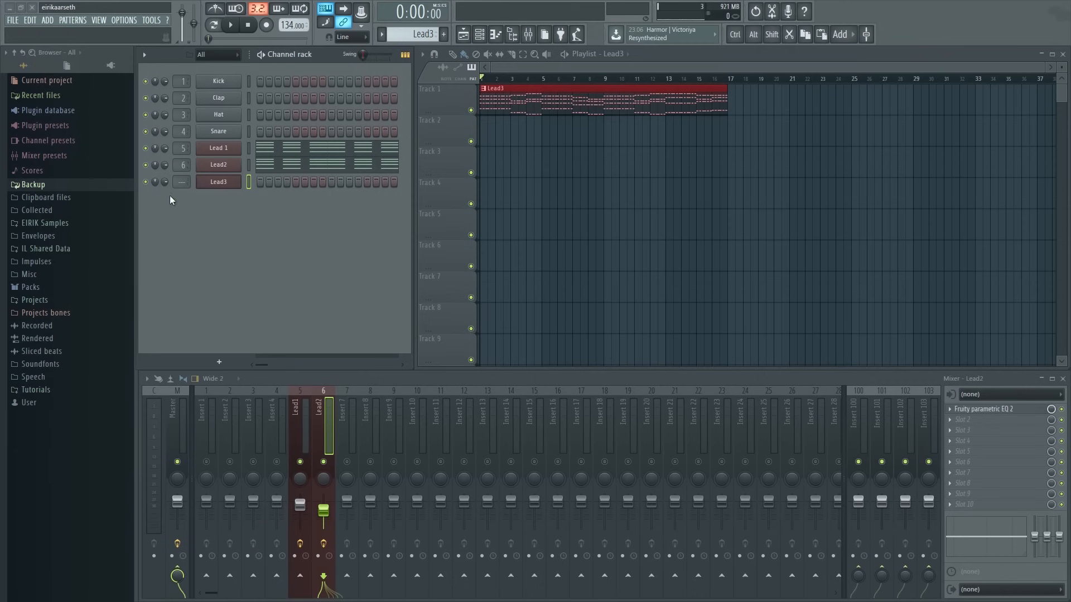
pyautogui.moveTo(179, 184); pyautogui.dragTo(180, 174)
# - Name mixer track 7 Lead3 and color it the same dark red as the other lead tracks
pyautogui.rightClick(347, 417)
pyautogui.click(383, 362)
pyautogui.write('Lead3')
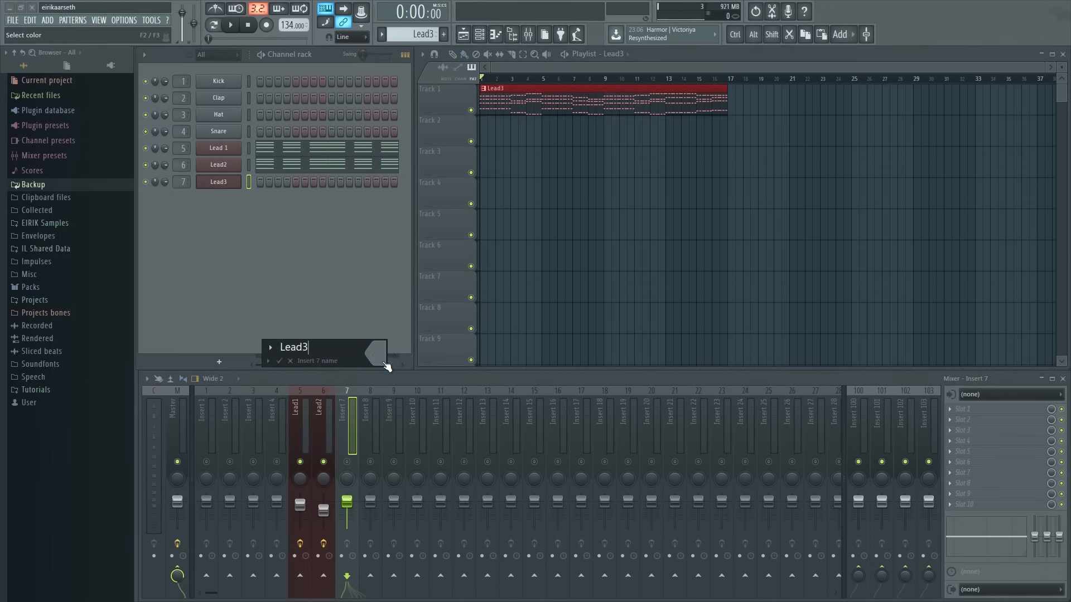
pyautogui.click(383, 363)
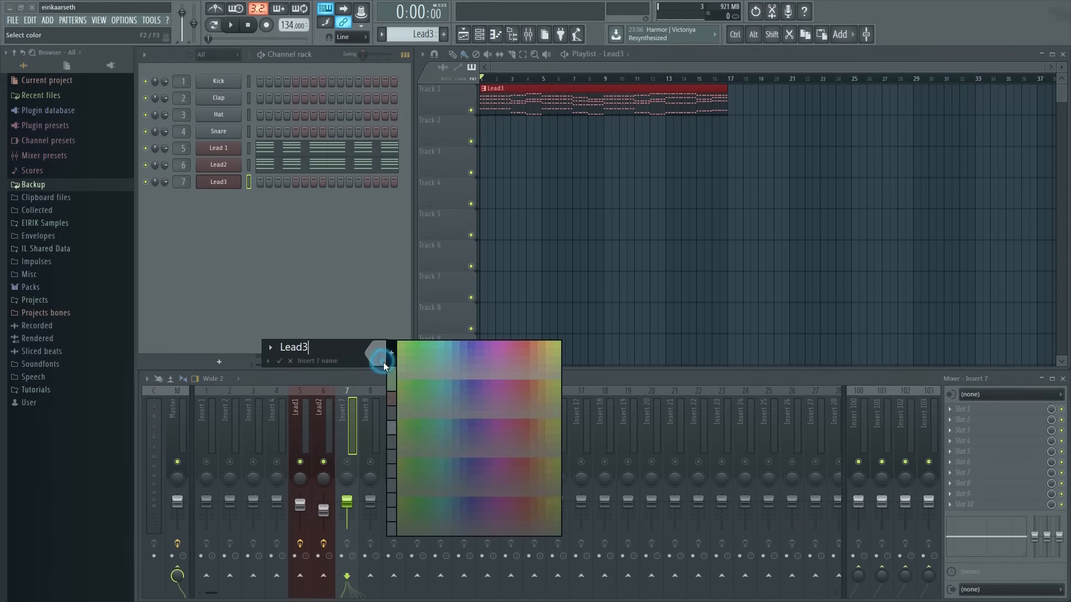
pyautogui.click(396, 398)
pyautogui.click(347, 462)
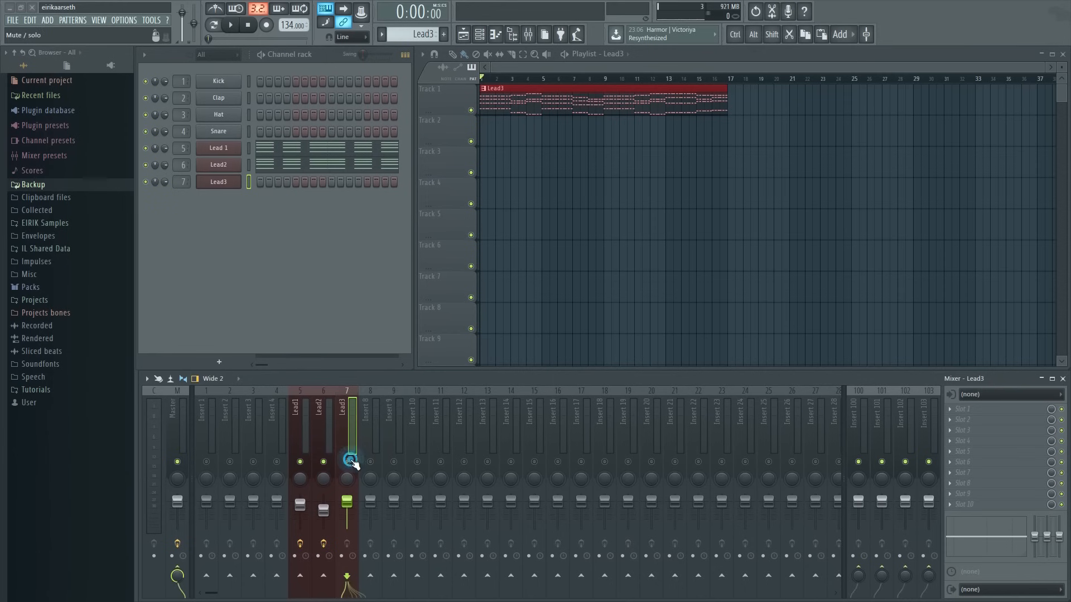
# - Load the Pluck.spf preset into Lead3's Spire and close the plugin window
pyautogui.click(218, 183)
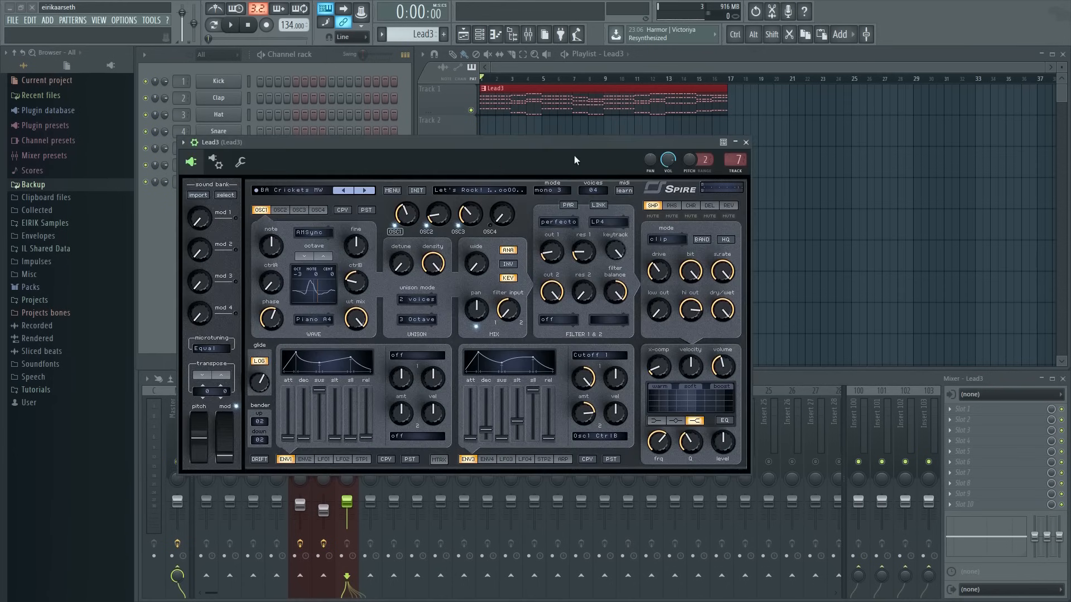
pyautogui.click(393, 191)
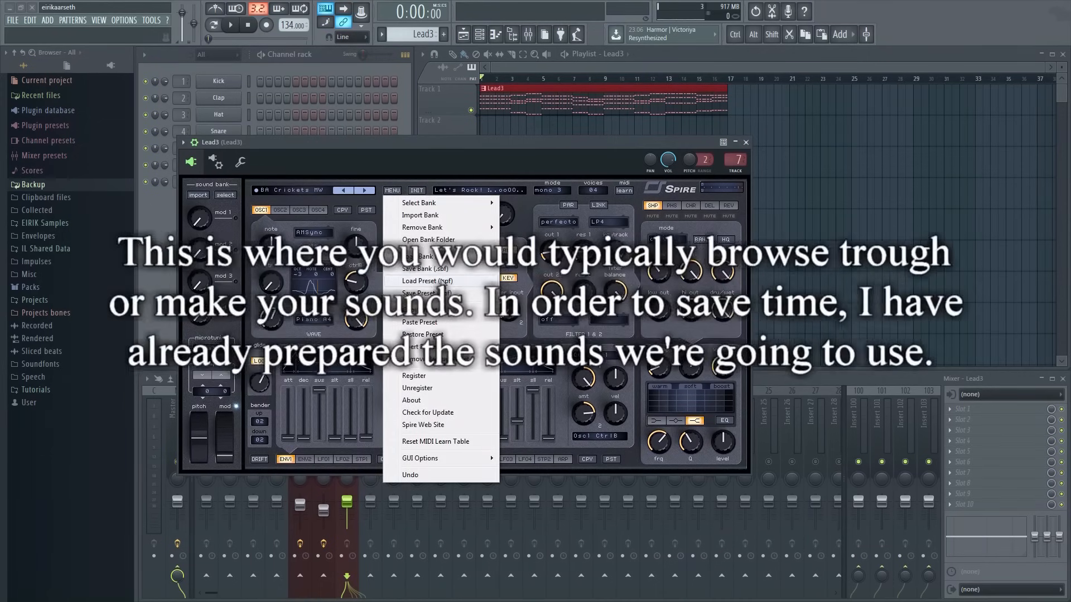
pyautogui.click(448, 282)
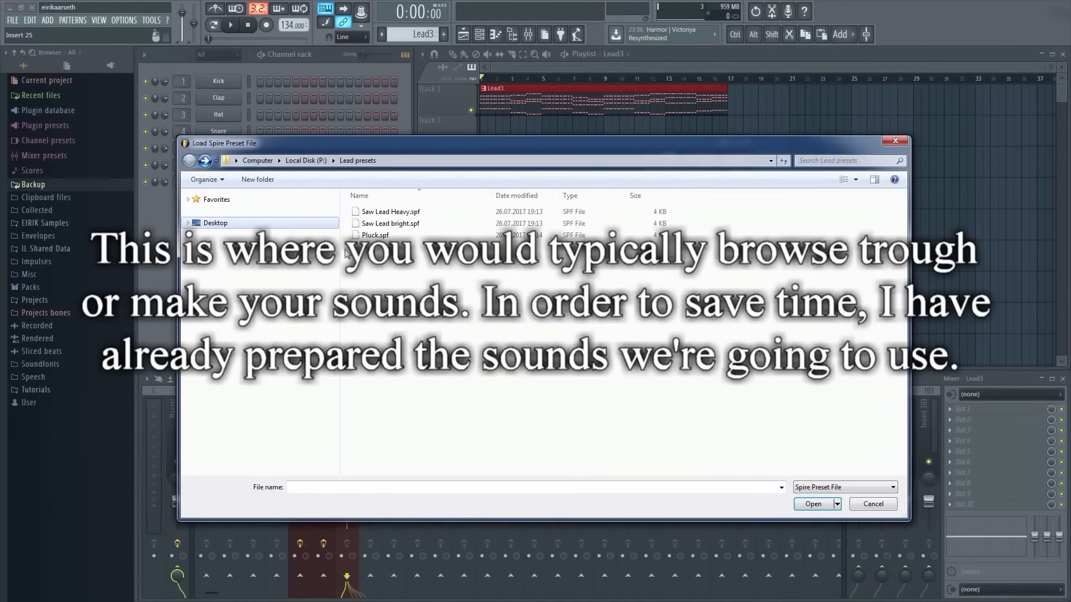
pyautogui.doubleClick(382, 236)
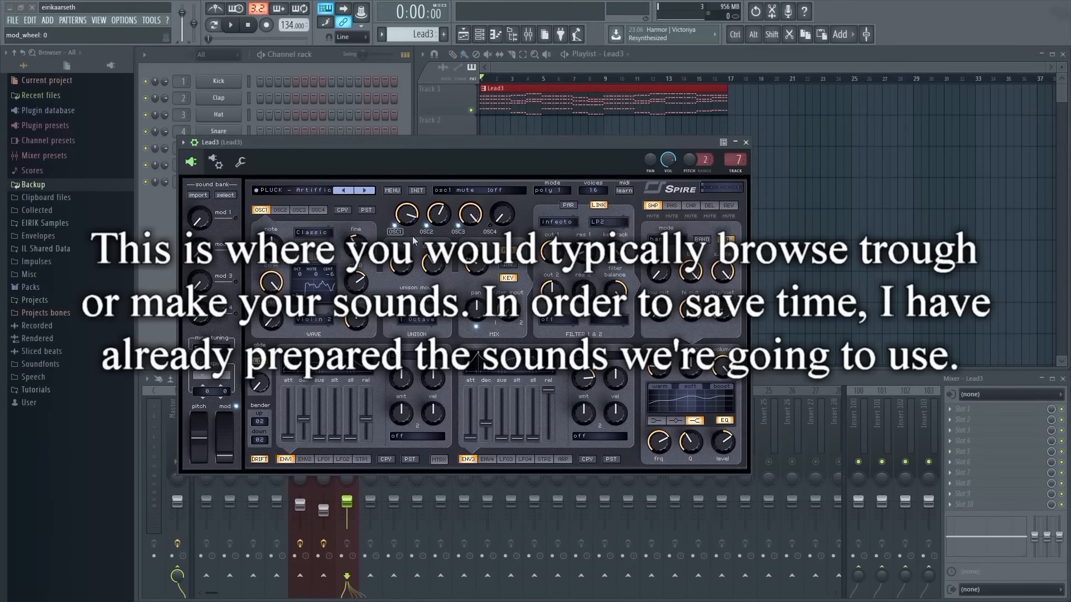
pyautogui.click(746, 145)
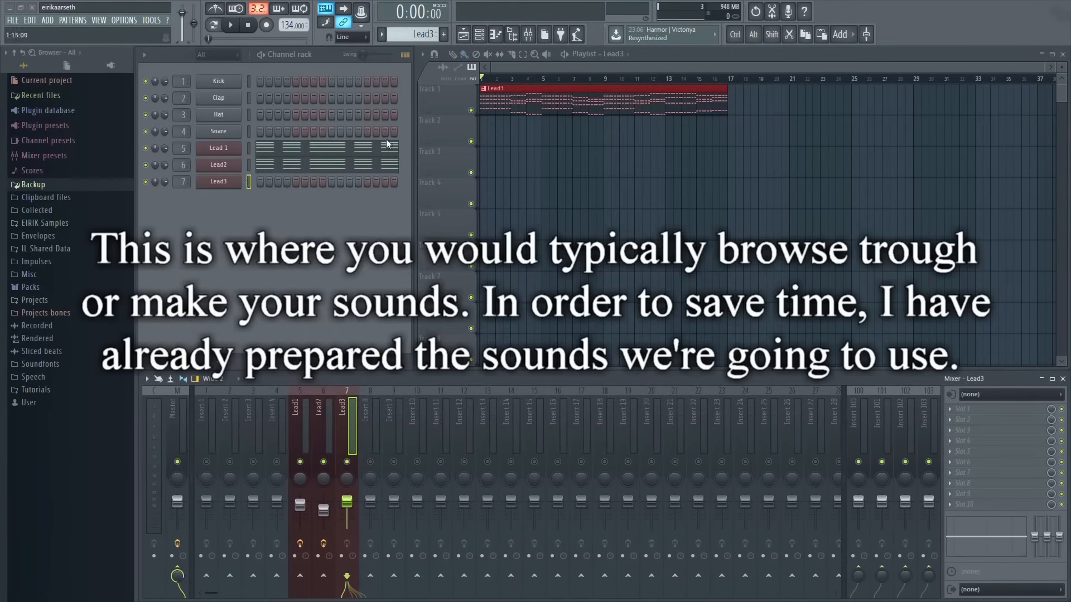
# - Copy the notes from the Lead2 channel and paste them into the Lead3 channel
pyautogui.rightClick(224, 164)
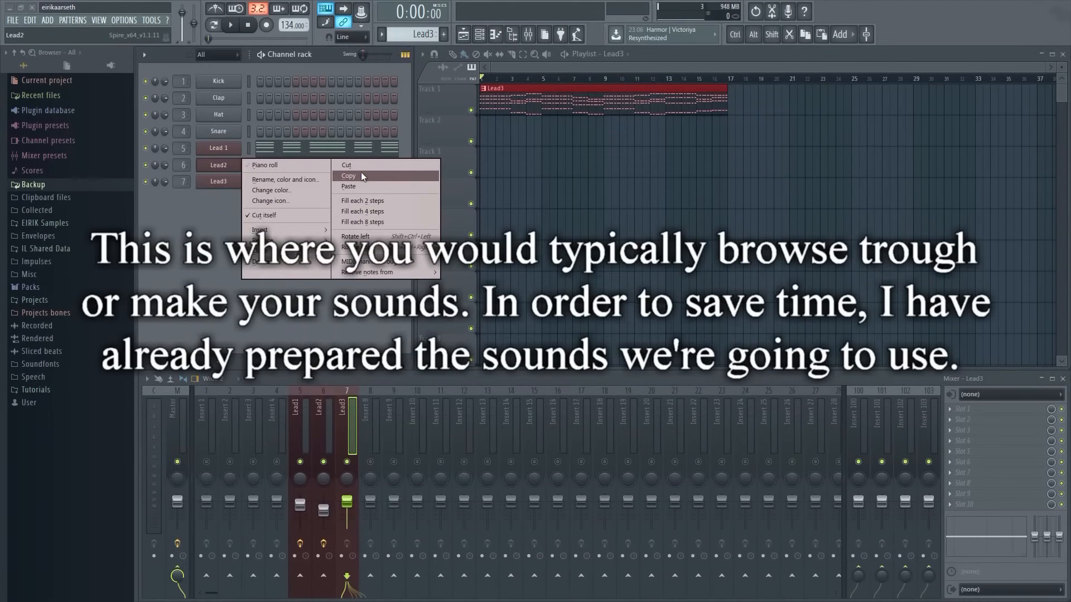
pyautogui.click(360, 174)
pyautogui.rightClick(217, 182)
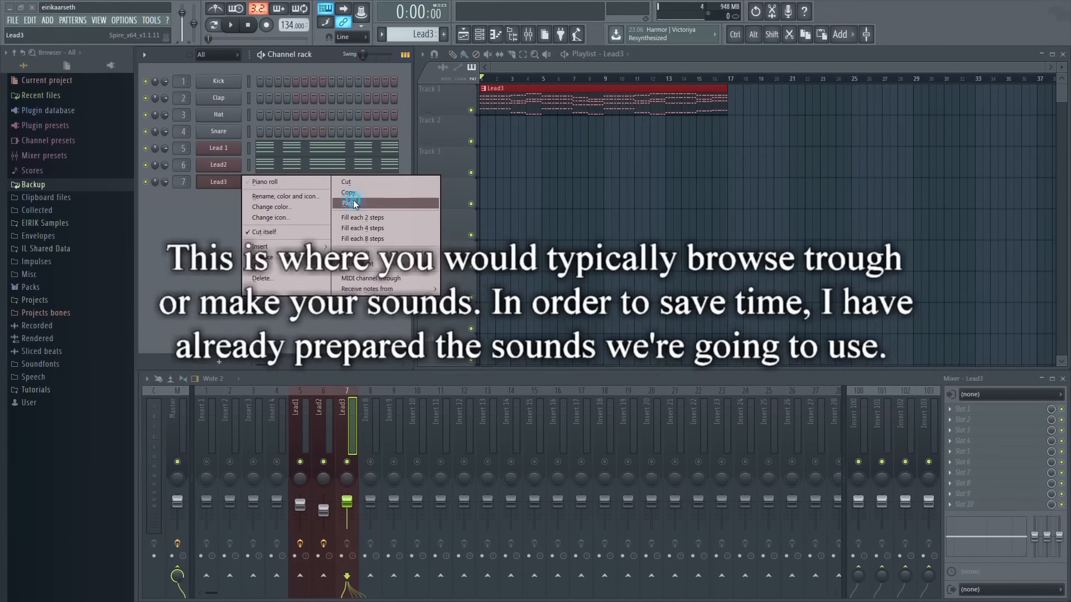
pyautogui.click(348, 203)
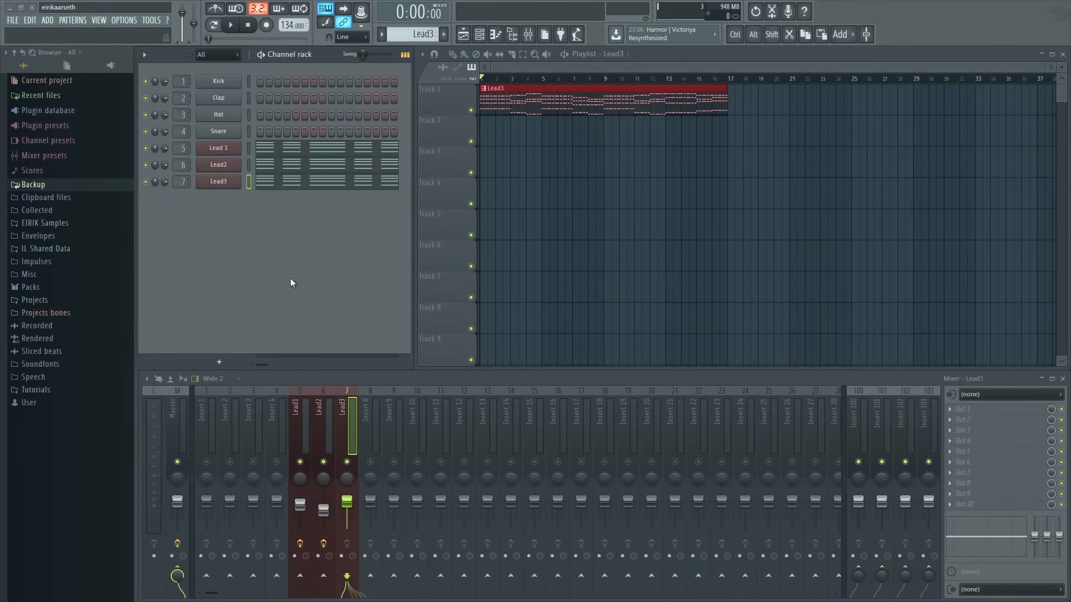
# - Play the leads and balance their mixer levels, lowering Lead3 and setting Lead2 to about 73% (-6.4 dB)
pyautogui.press('space')
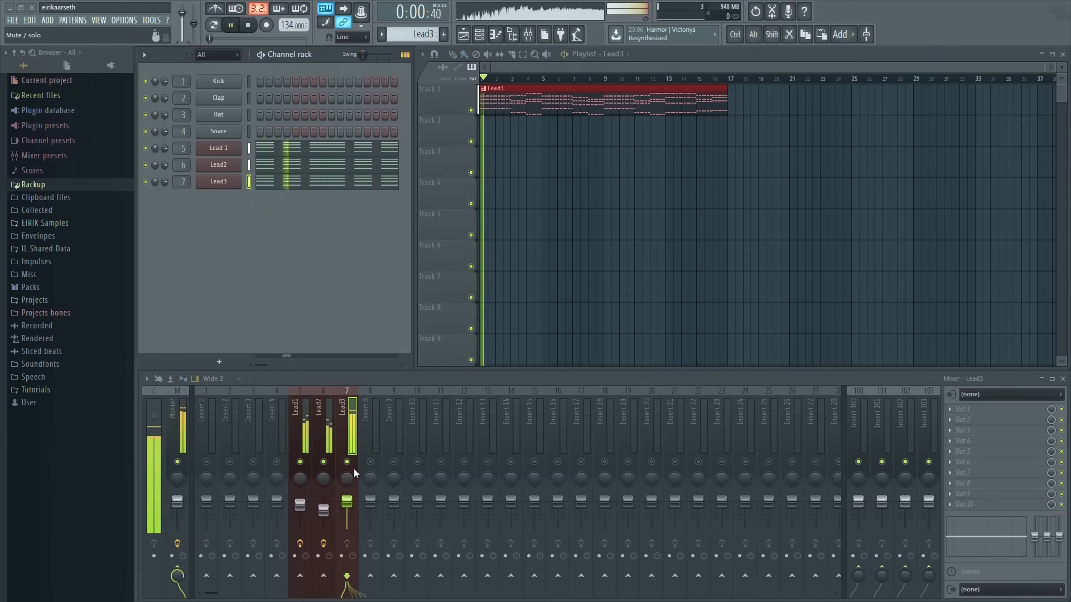
pyautogui.moveTo(352, 510); pyautogui.dragTo(324, 508)
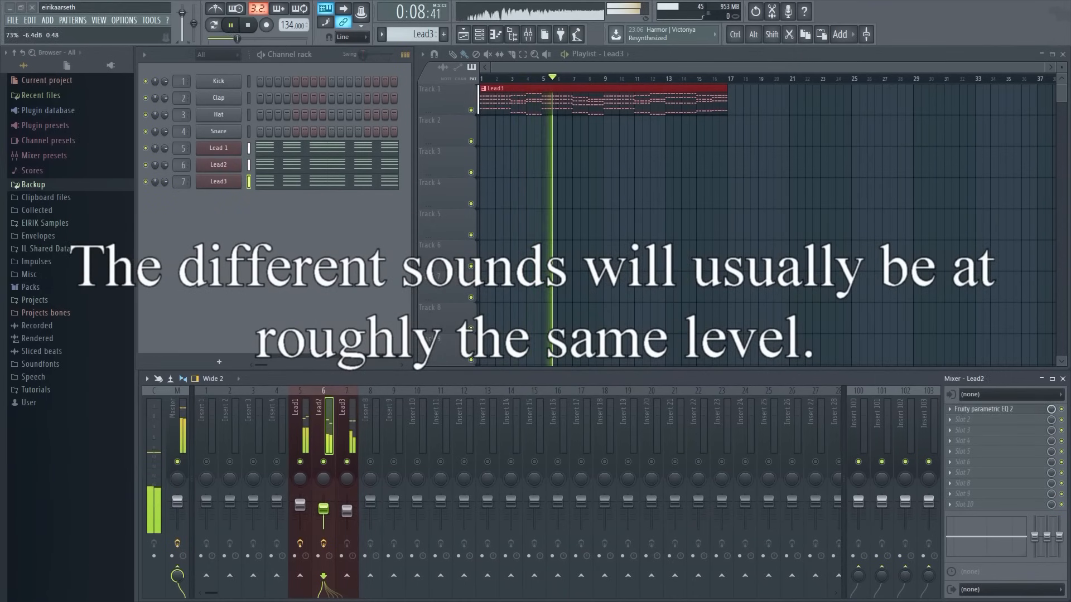
pyautogui.click(348, 511)
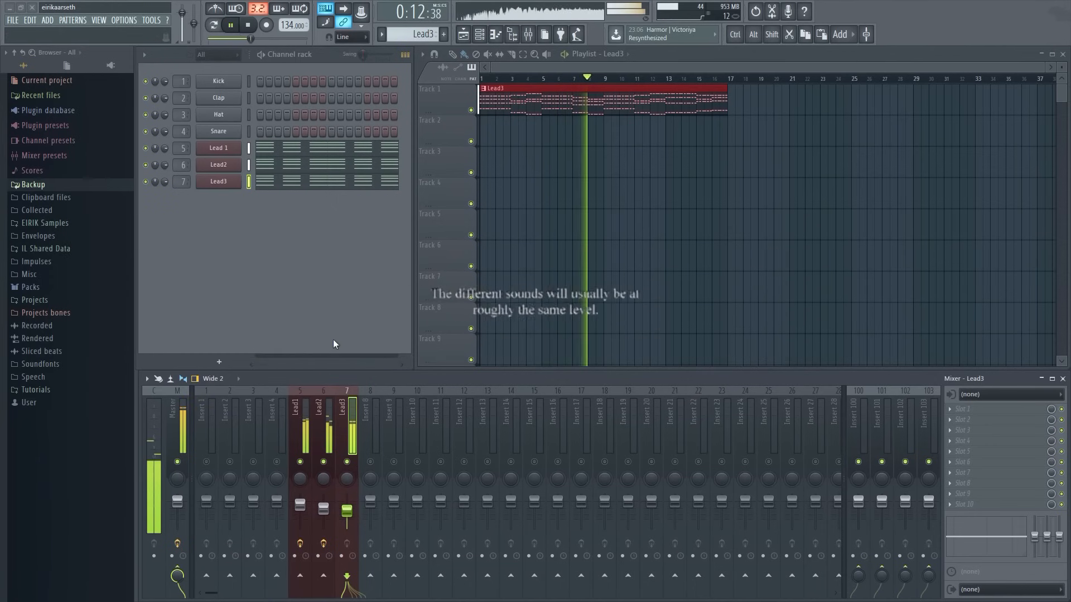
pyautogui.press('space')
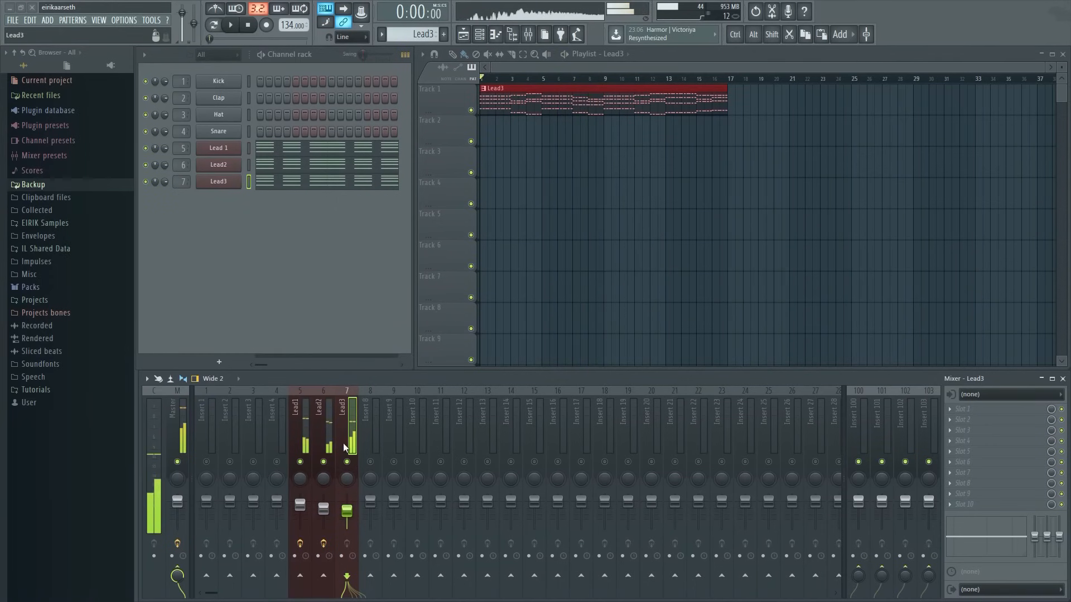
# - Load Fruity Parametric EQ 2 into the first effect slot of the Lead3 mixer track and start playback
pyautogui.click(956, 409)
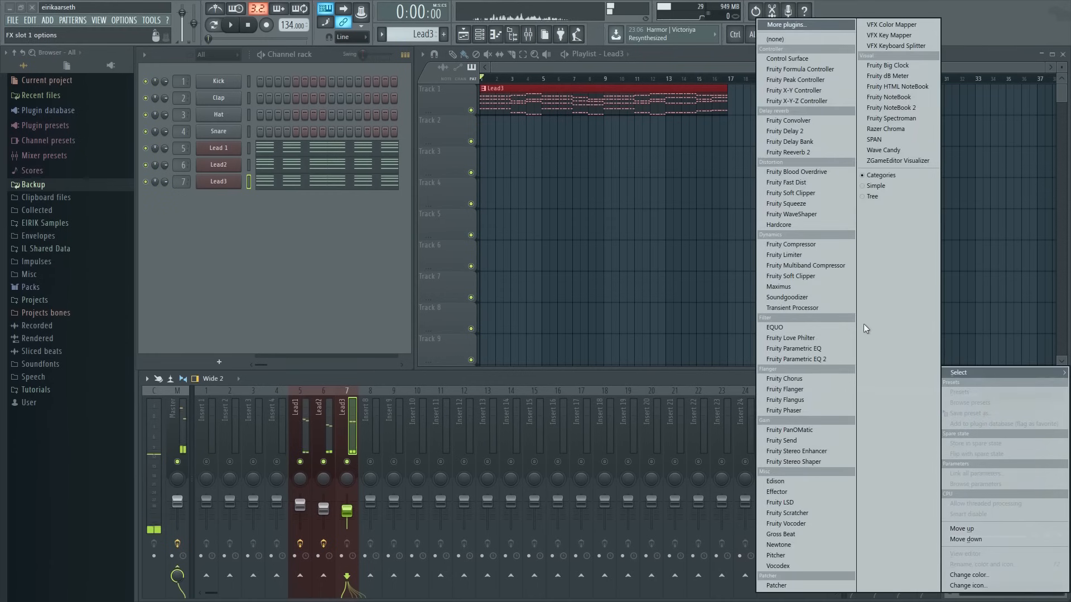
pyautogui.click(812, 359)
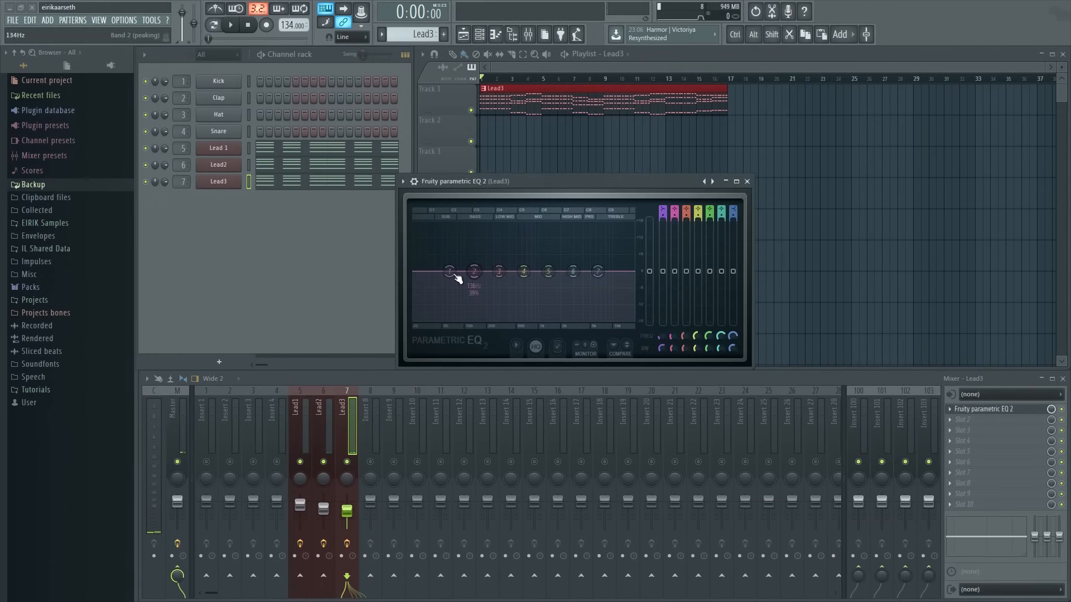
pyautogui.press('space')
# - Set band 1 of Lead3's equalizer to a high pass filter with Steep 4 order
pyautogui.rightClick(449, 273)
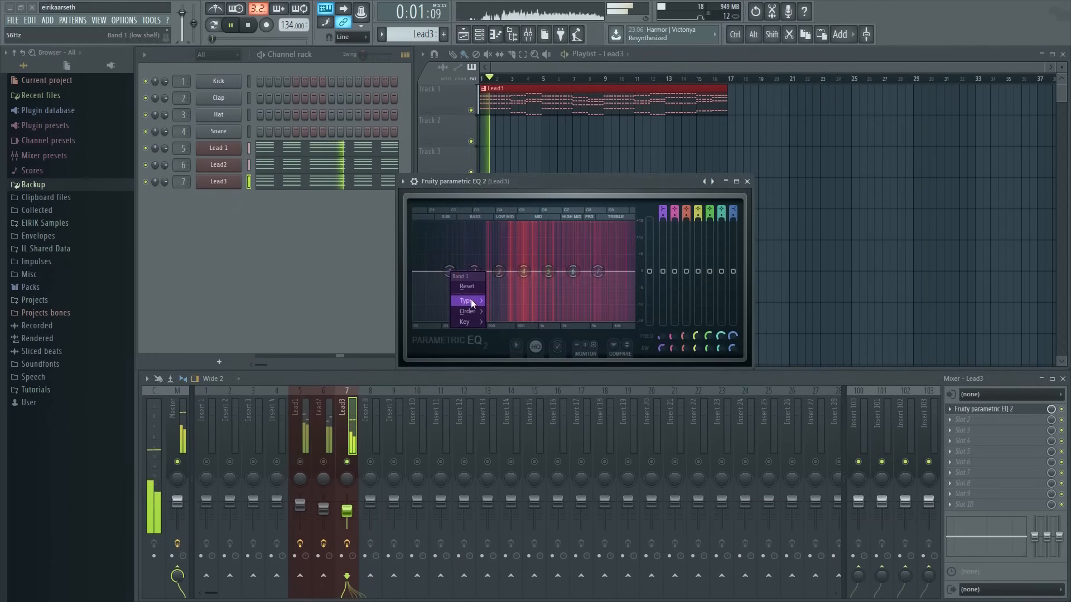
pyautogui.moveTo(483, 311)
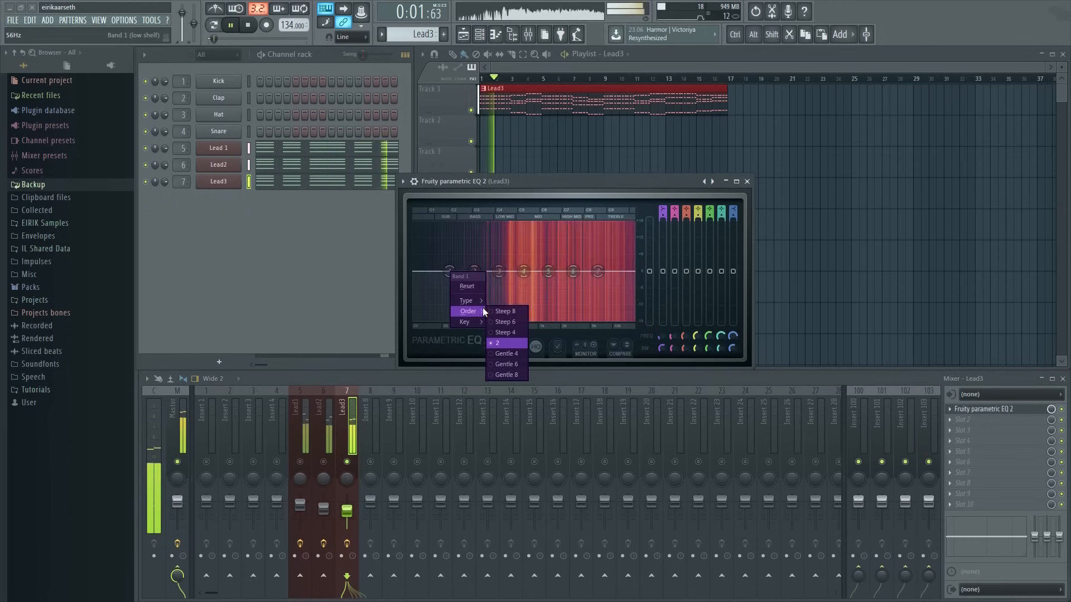
pyautogui.click(513, 332)
pyautogui.rightClick(449, 273)
pyautogui.moveTo(463, 302)
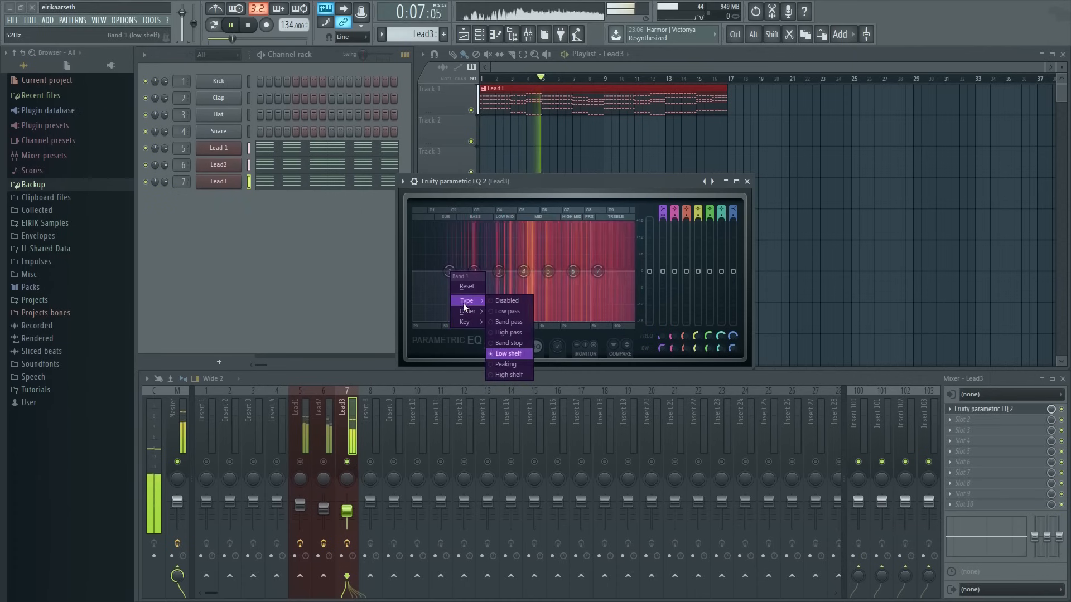
pyautogui.click(517, 332)
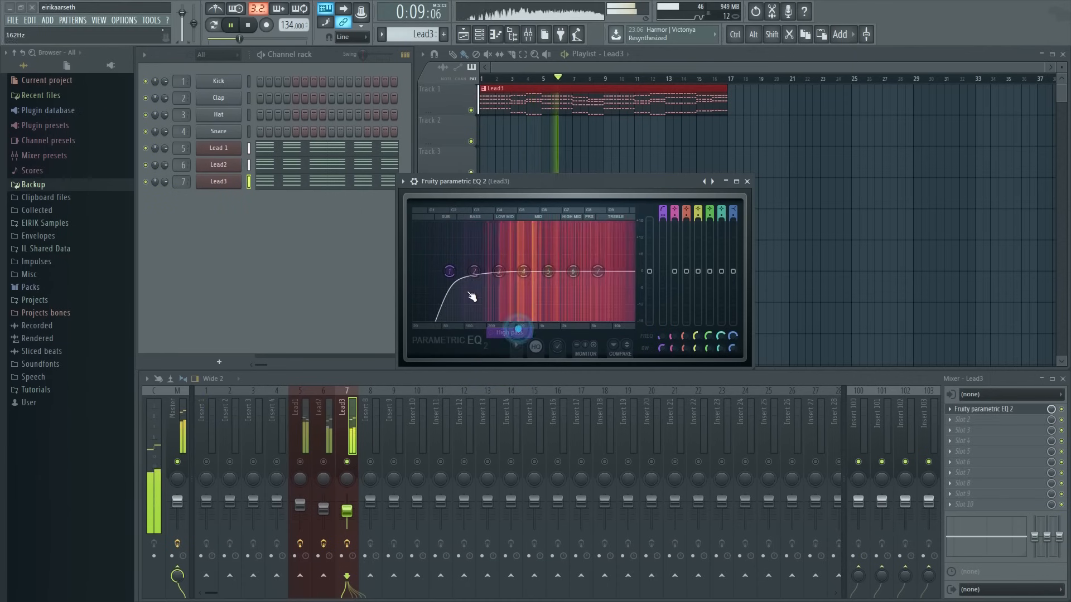
# - Raise Lead3's high-pass cutoff to the low mids, slightly boost the band 7 high shelf around 4500 Hz, and close the equalizer
pyautogui.moveTo(449, 272); pyautogui.dragTo(500, 274)
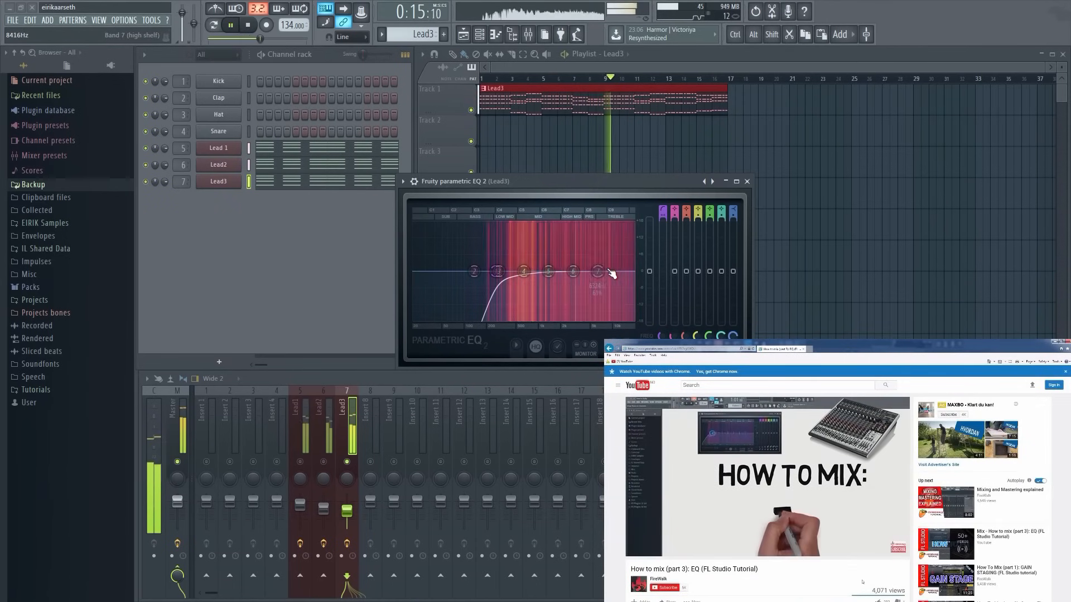
pyautogui.moveTo(599, 273); pyautogui.dragTo(593, 270)
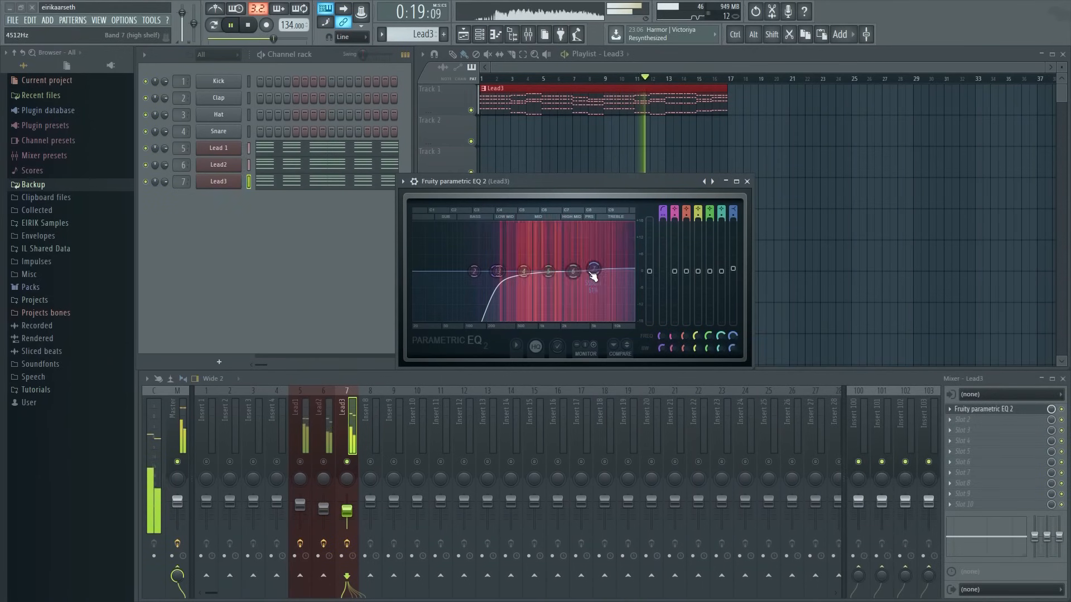
pyautogui.click(747, 181)
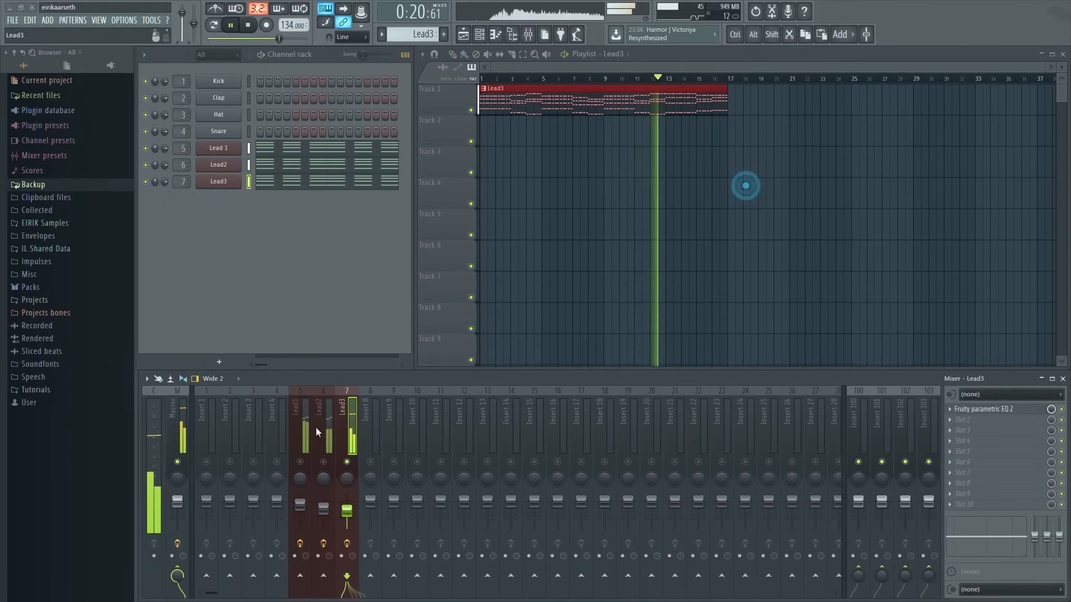
# - Unsolo the lead tracks and fine-tune Lead3's high-pass cutoff to about 334 Hz while everything plays
pyautogui.click(329, 457)
pyautogui.rightClick(329, 461)
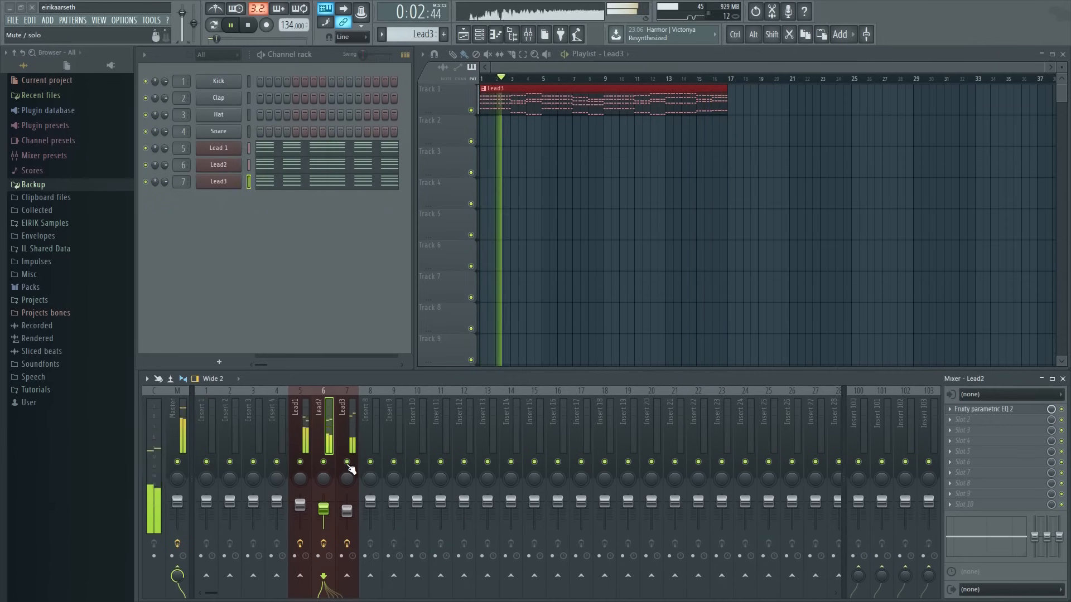
pyautogui.click(342, 444)
pyautogui.click(1001, 408)
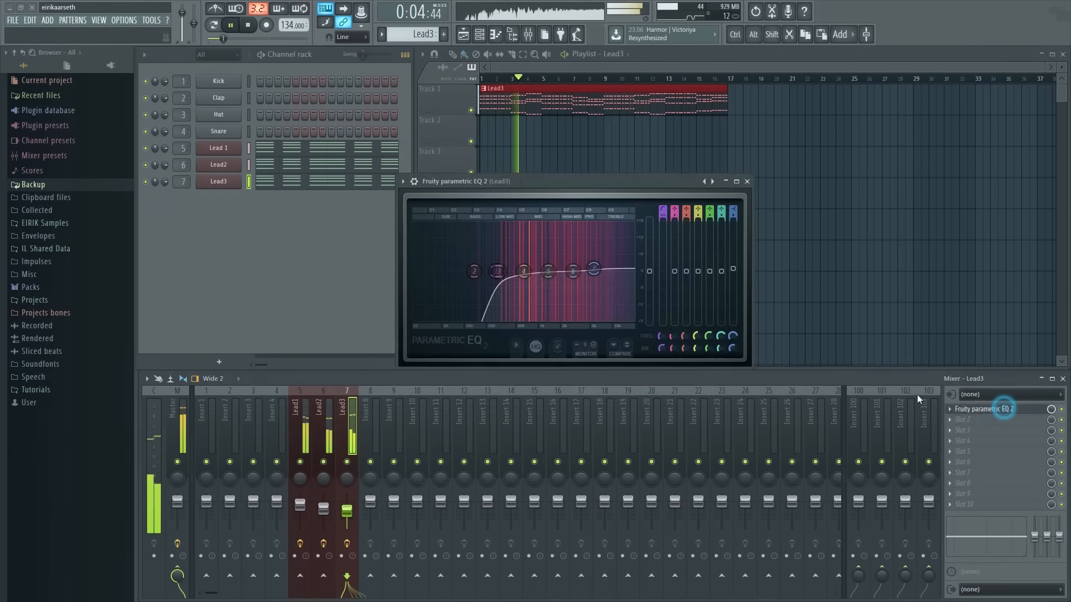
pyautogui.moveTo(497, 271); pyautogui.dragTo(501, 271)
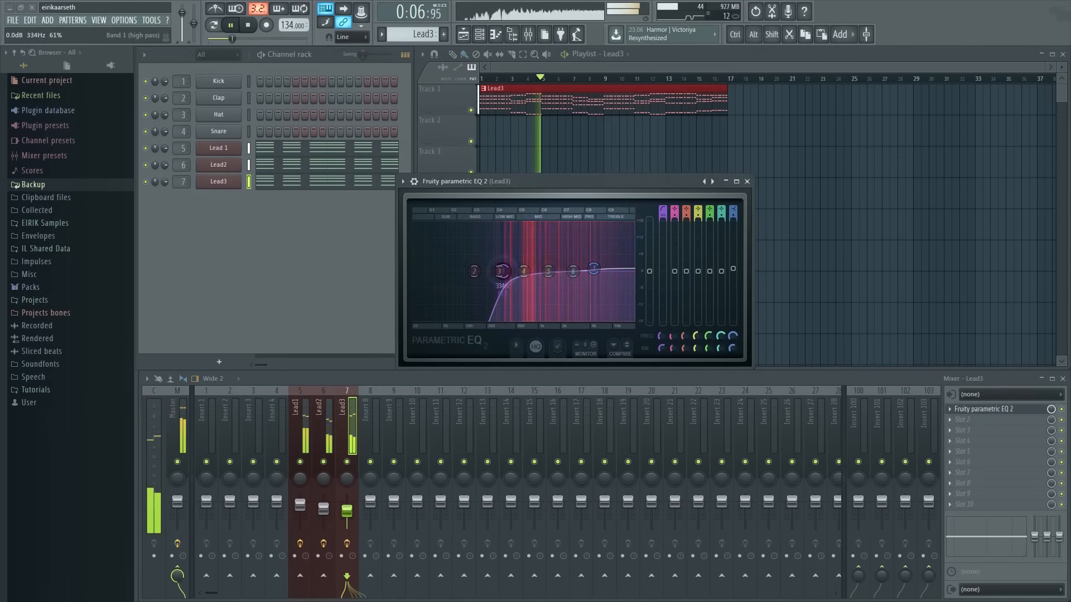
pyautogui.click(747, 181)
pyautogui.press('space')
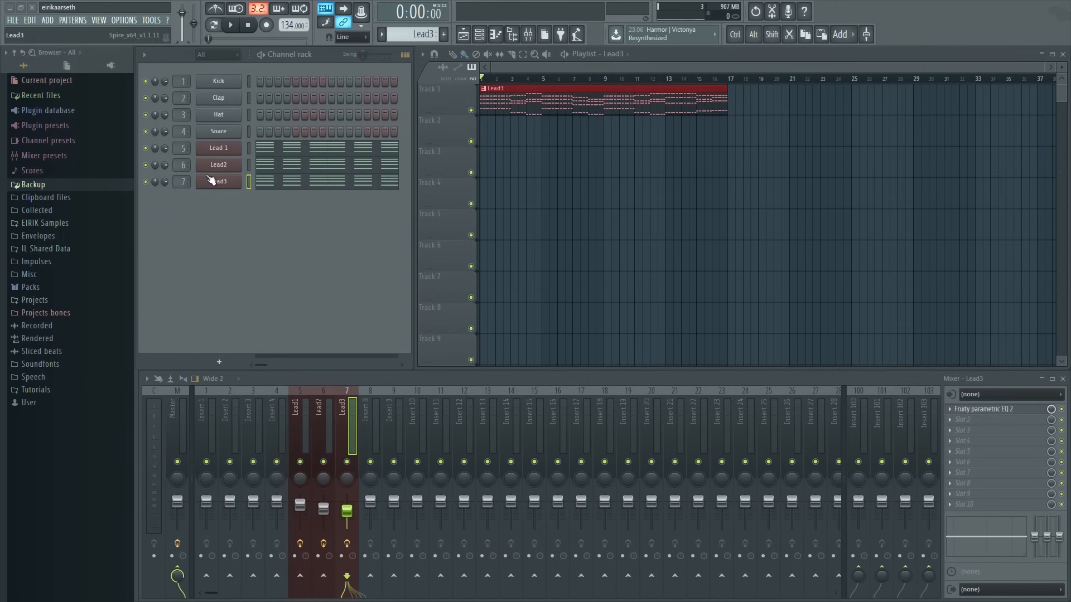
# - Mute the reverb and delay effects in the Lead 1 channel's Spire and close the plugin window
pyautogui.click(226, 149)
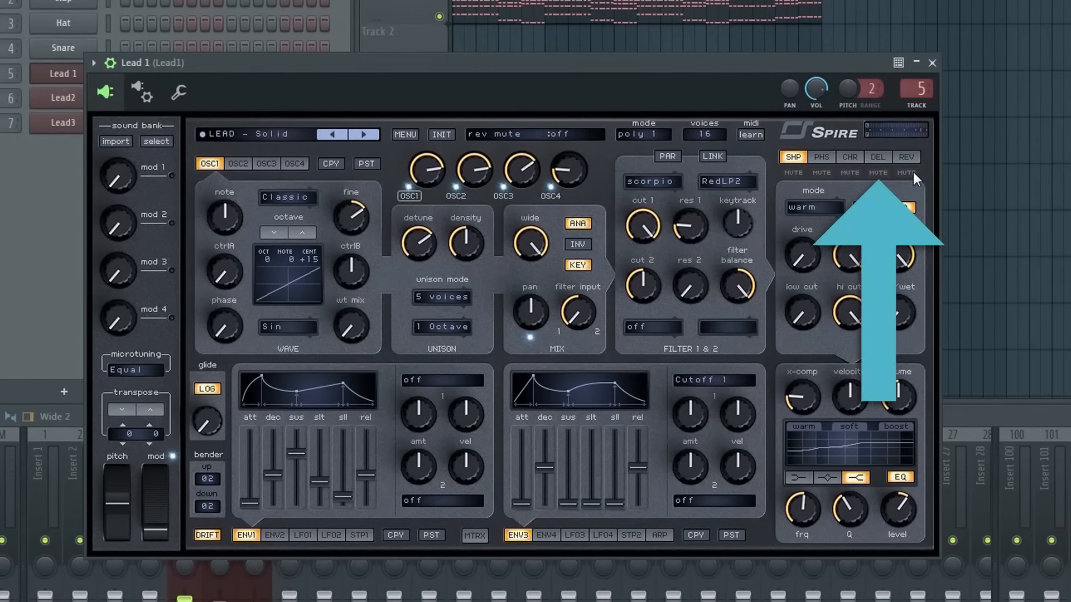
pyautogui.click(896, 172)
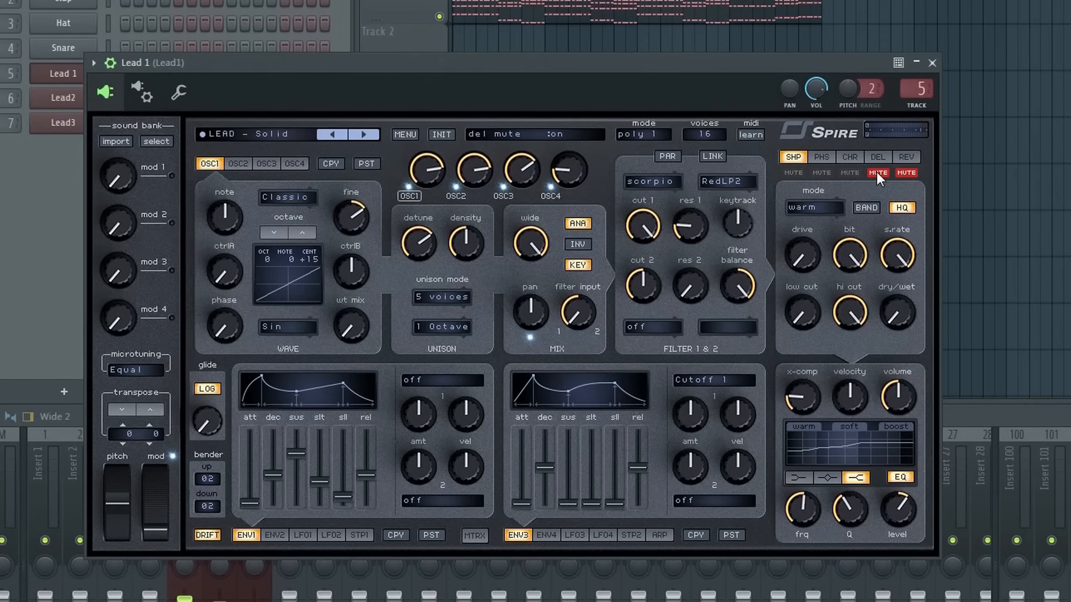
pyautogui.click(932, 62)
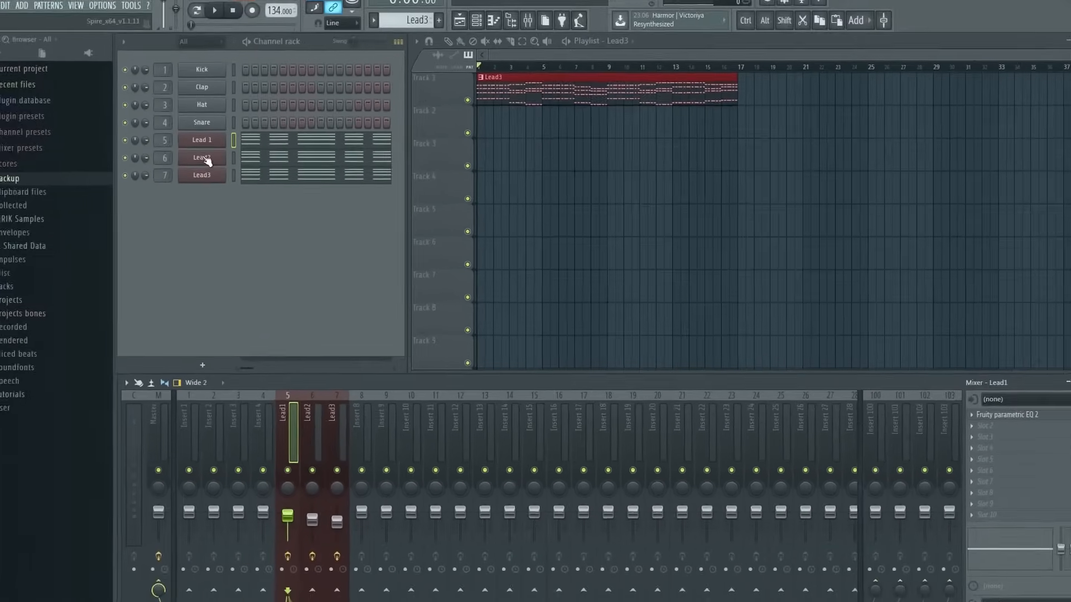
# - Mute the reverb effect in the Lead2 channel's Spire and close the plugin window
pyautogui.click(202, 158)
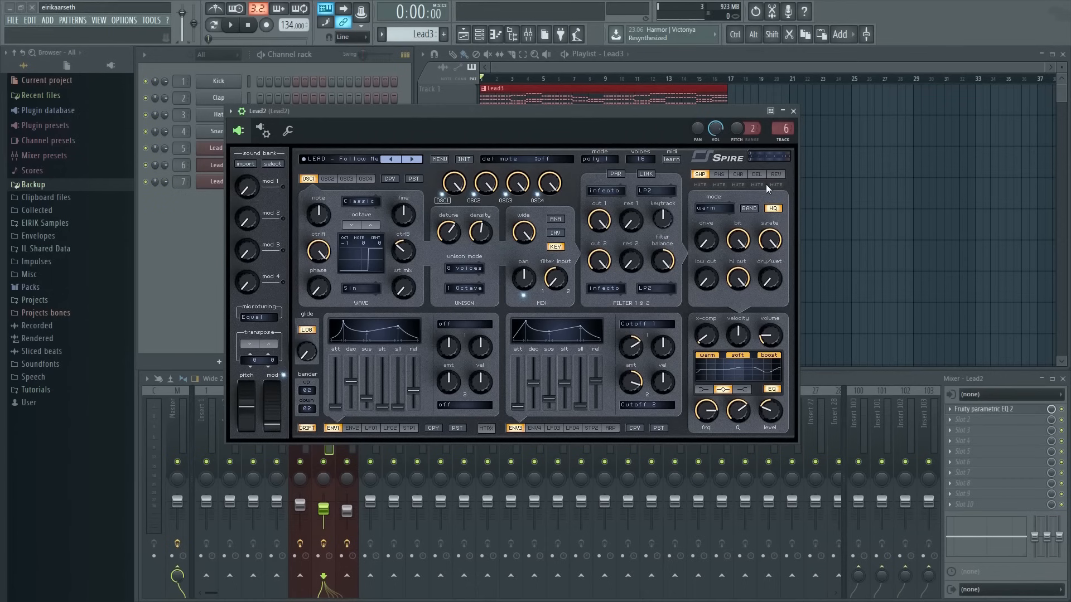
pyautogui.click(773, 186)
pyautogui.click(793, 111)
# - Mute the reverb and delay effects in Lead3's Spire, close the plugin, and play back the dry layered leads
pyautogui.click(215, 182)
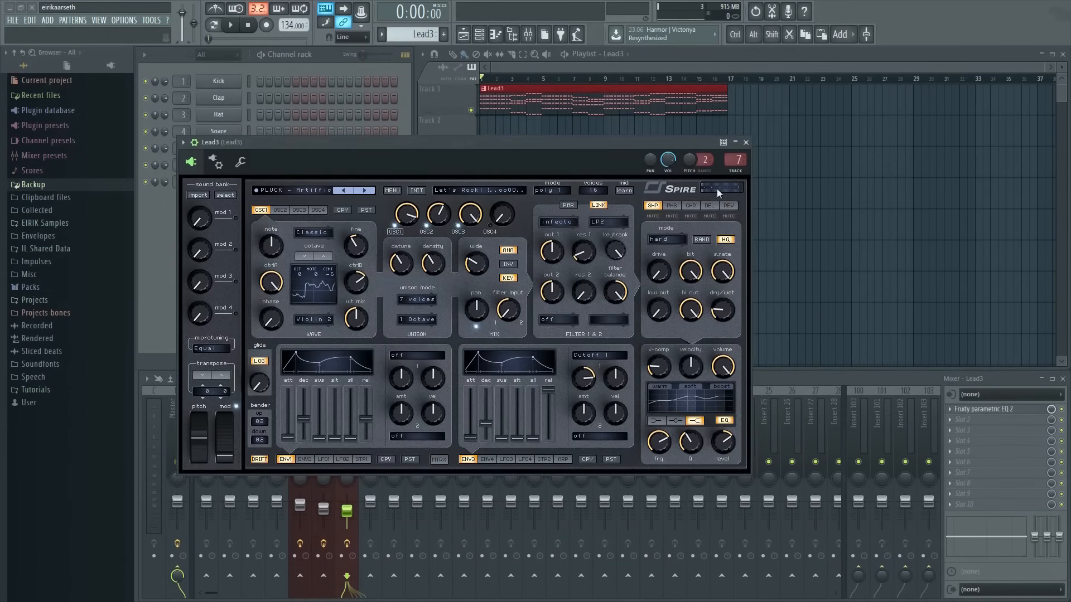
pyautogui.click(729, 216)
pyautogui.click(709, 216)
pyautogui.click(746, 142)
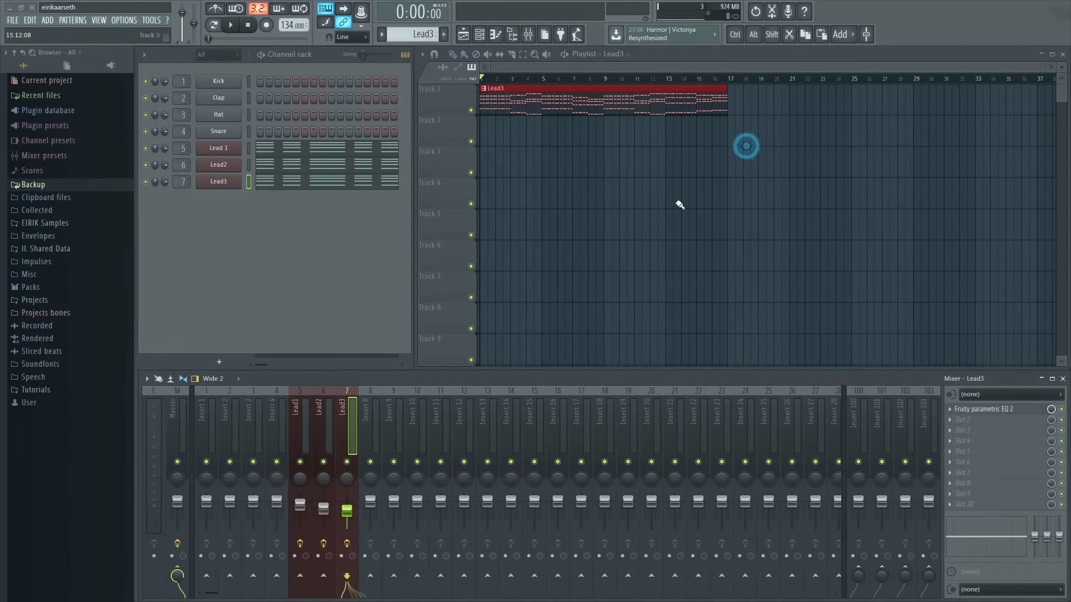
pyautogui.press('space')
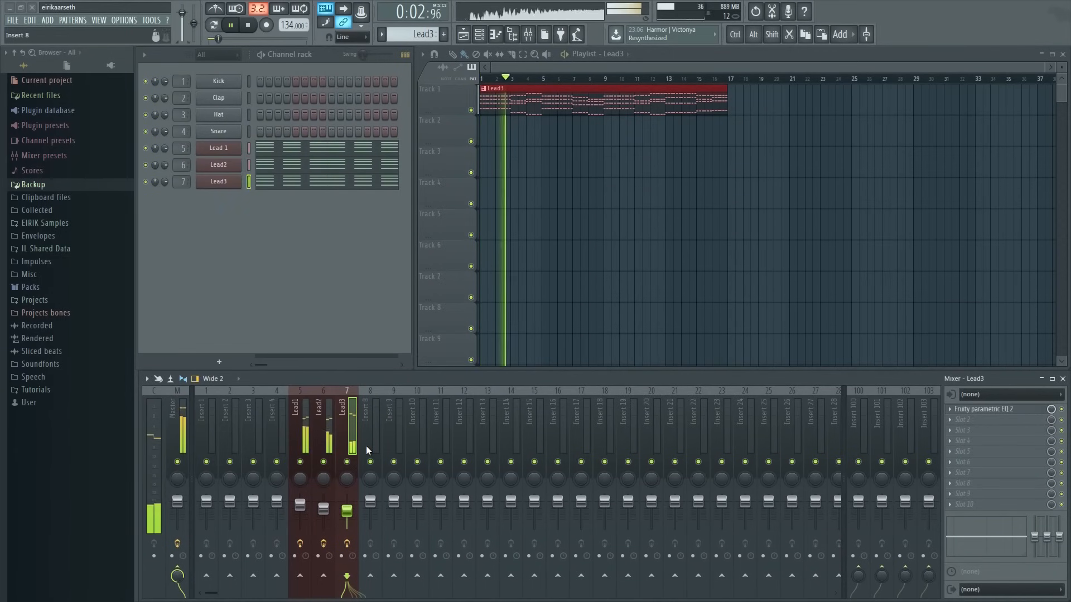
pyautogui.press('space')
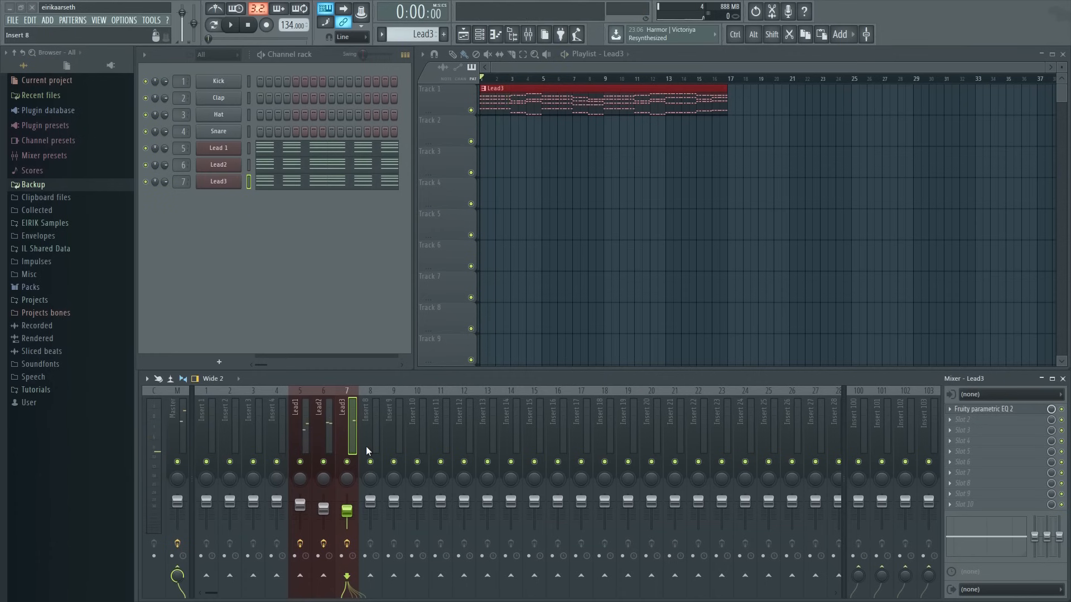
# - Select mixer tracks 5 to 8 and create a submix that routes the three leads into track 8
pyautogui.click(305, 437)
pyautogui.moveTo(305, 437); pyautogui.dragTo(369, 440)
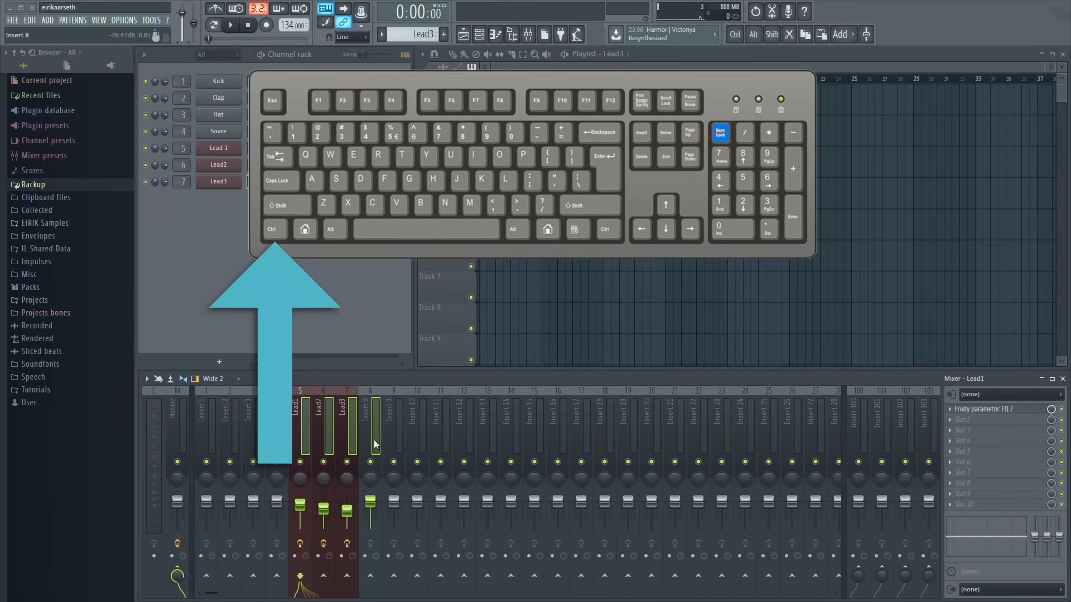
pyautogui.rightClick(376, 445)
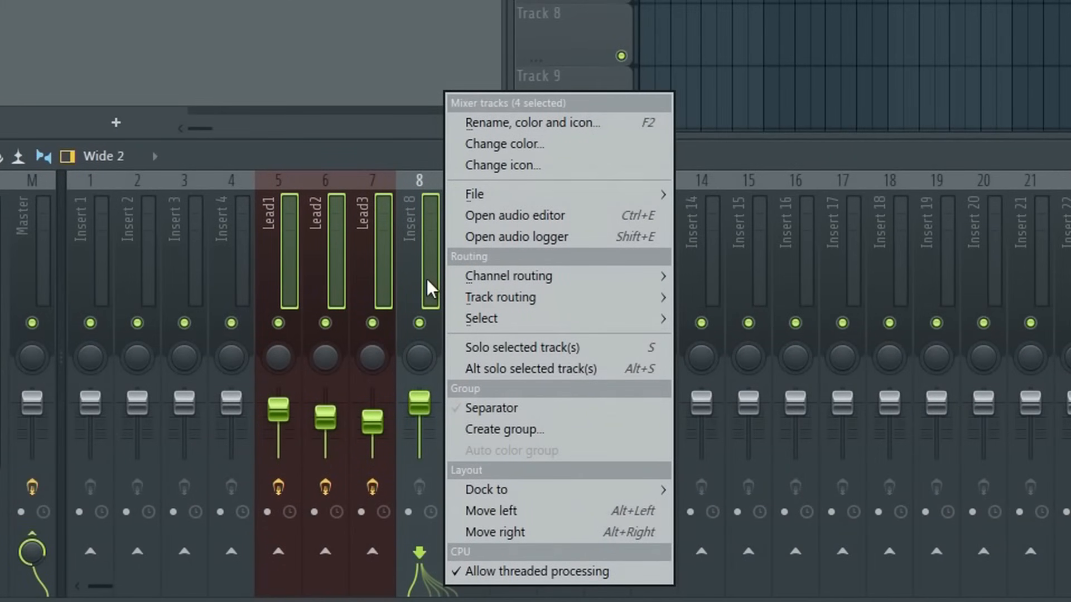
pyautogui.moveTo(497, 304)
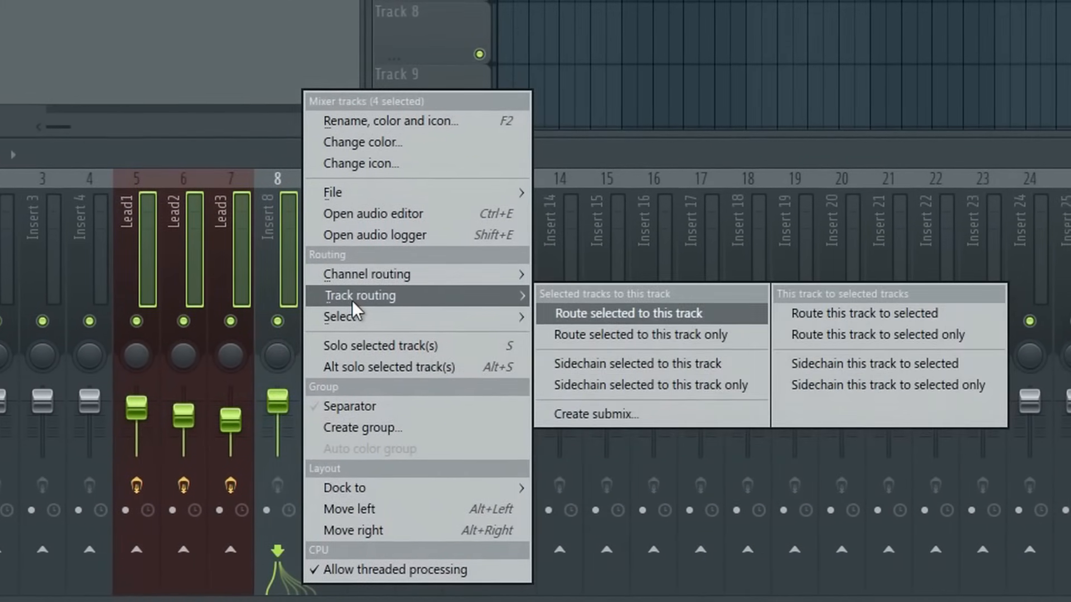
pyautogui.click(657, 413)
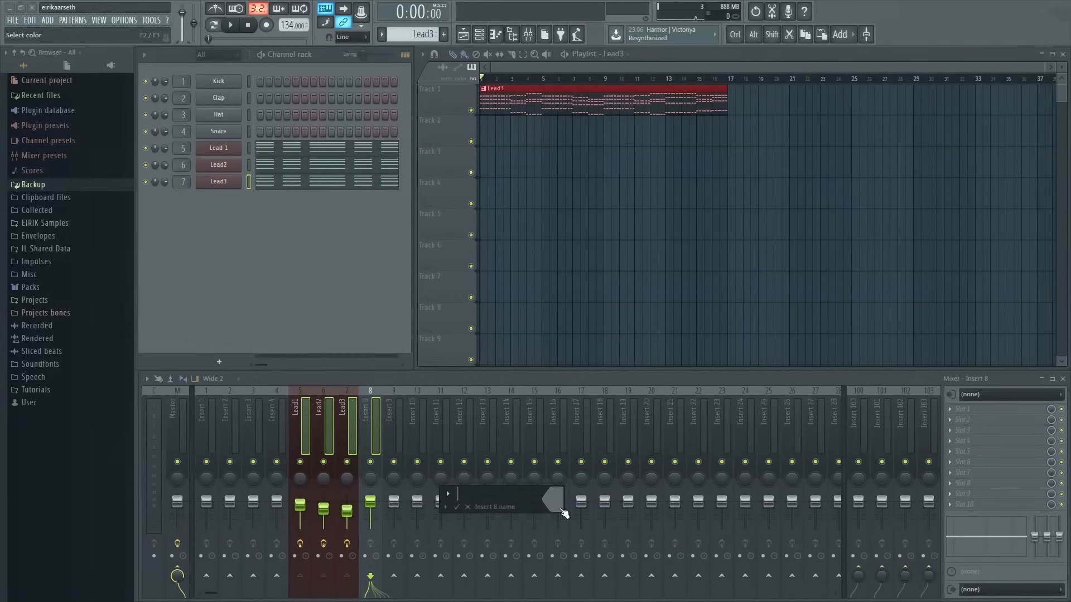
# - Name the submix track Lead submix master and color it the same dark red as the lead tracks
pyautogui.write('Lead sub')
pyautogui.click(555, 501)
pyautogui.click(574, 450)
pyautogui.press('Return')
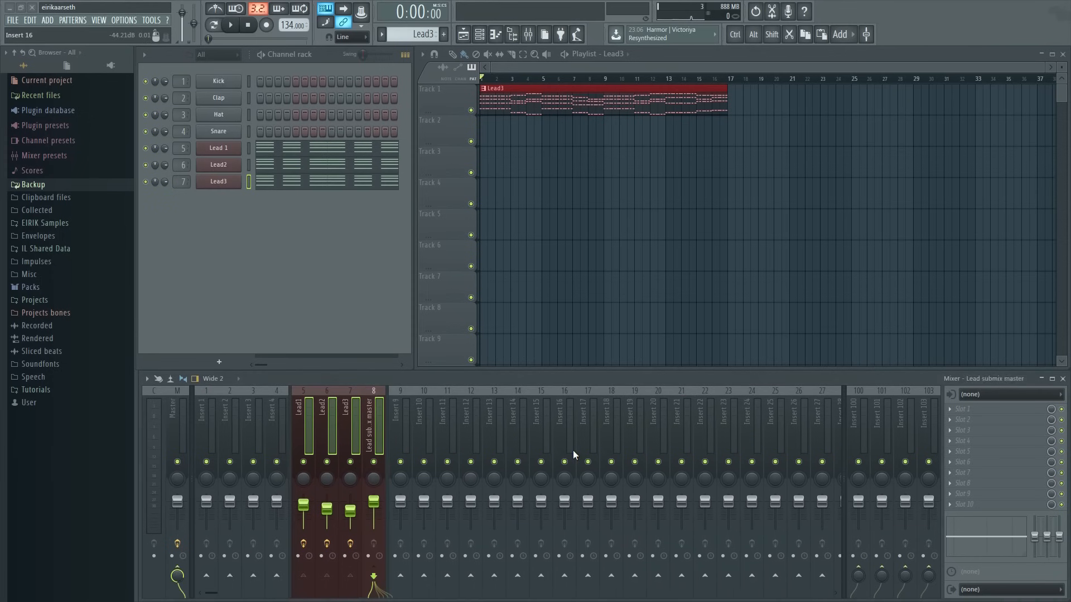
# - Check the routing of the Lead1, Lead2 and Lead3 mixer tracks into the submix track
pyautogui.click(357, 430)
pyautogui.click(309, 430)
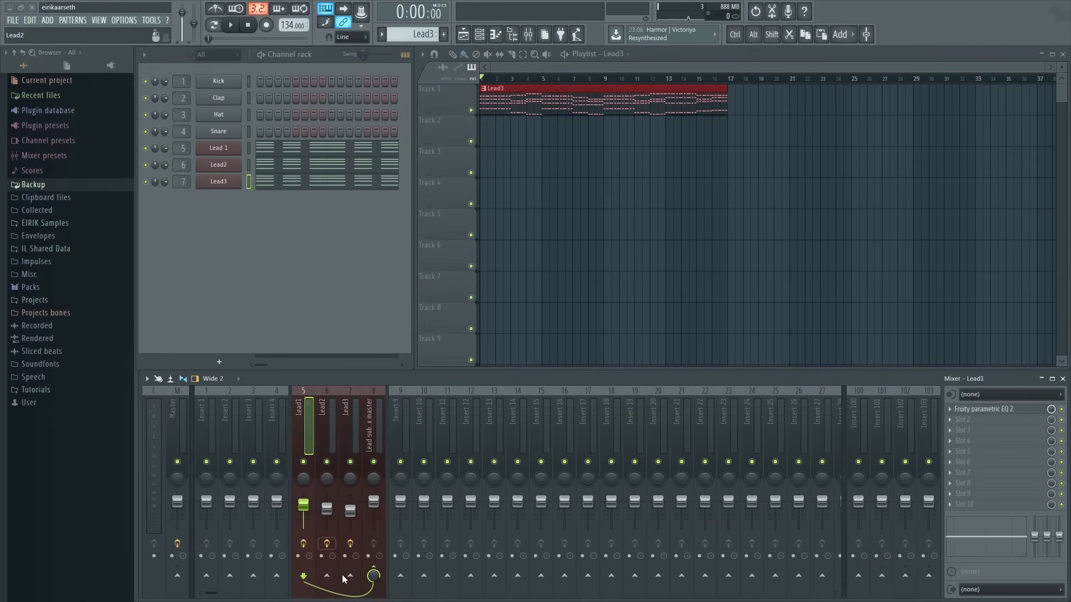
pyautogui.click(327, 433)
pyautogui.click(351, 438)
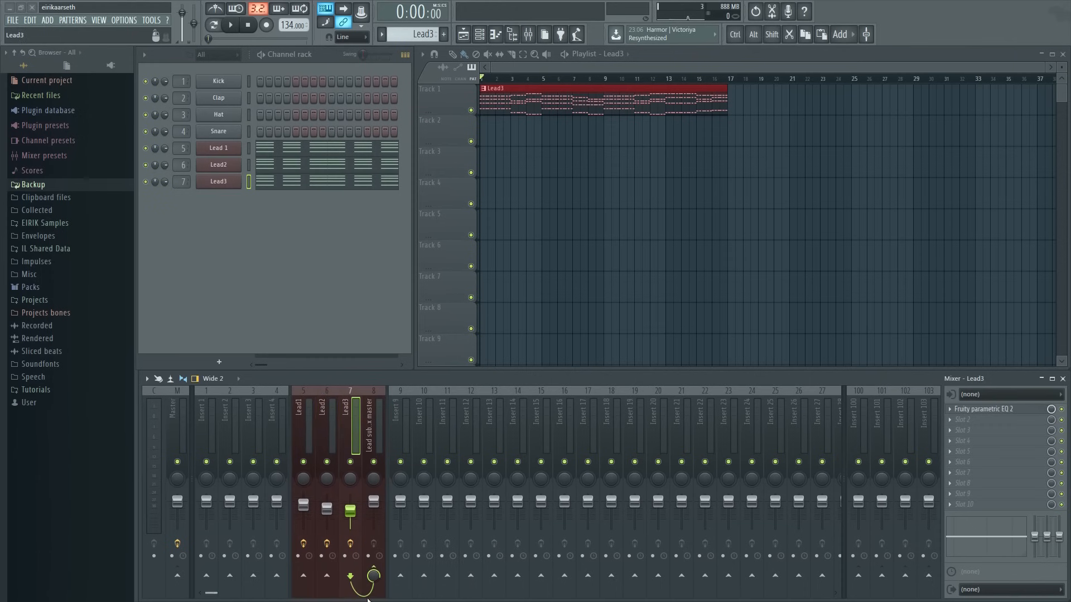
# - Add Fruity Parametric EQ 2 to the Lead submix master's first slot and make band 1 a high pass at about 89 Hz
pyautogui.click(372, 447)
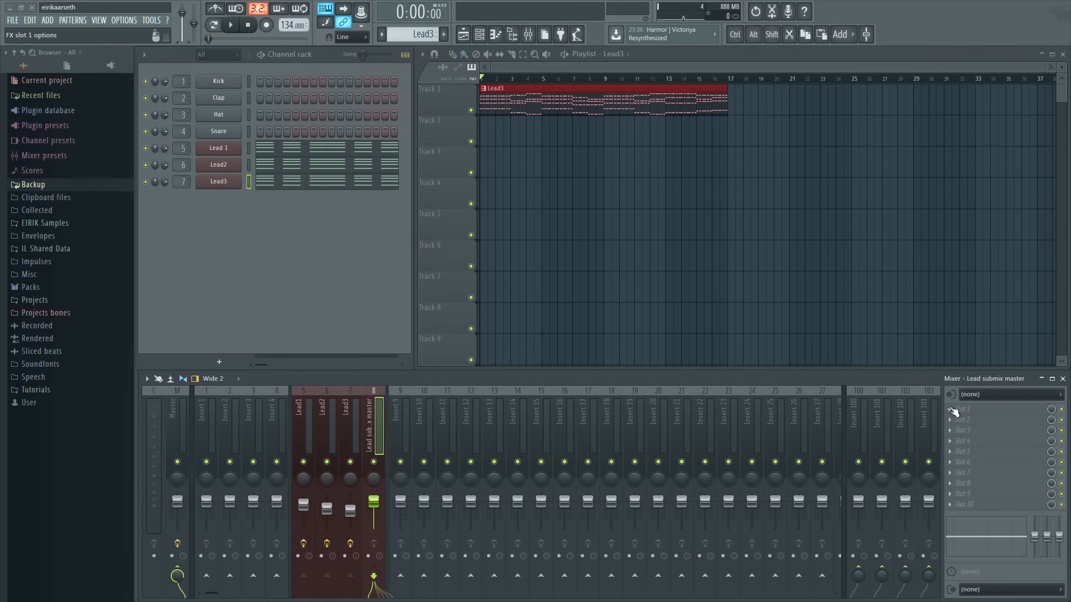
pyautogui.click(954, 412)
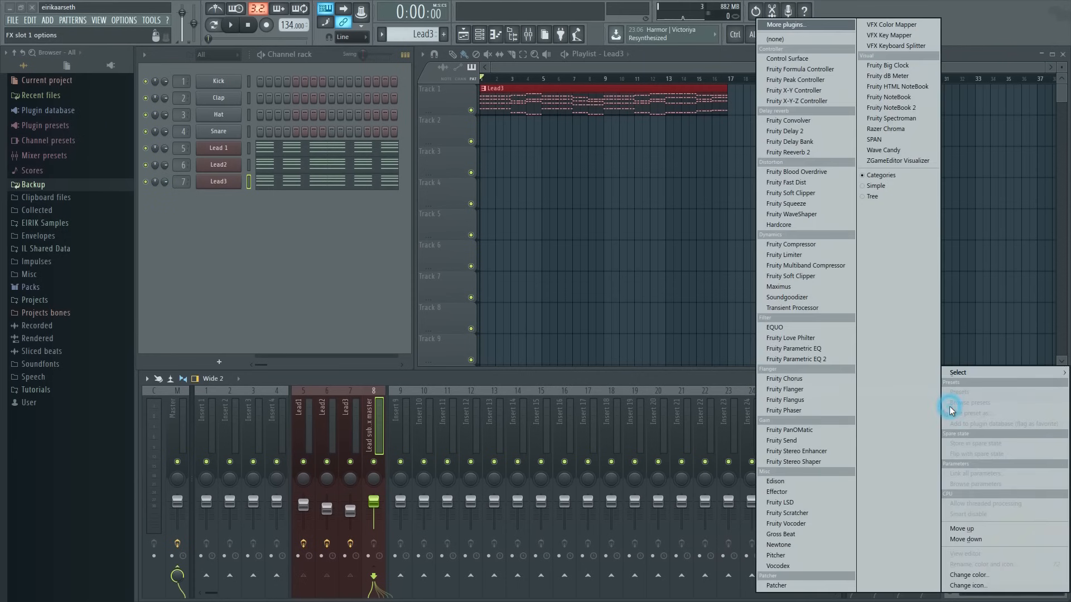
pyautogui.click(845, 354)
pyautogui.rightClick(572, 227)
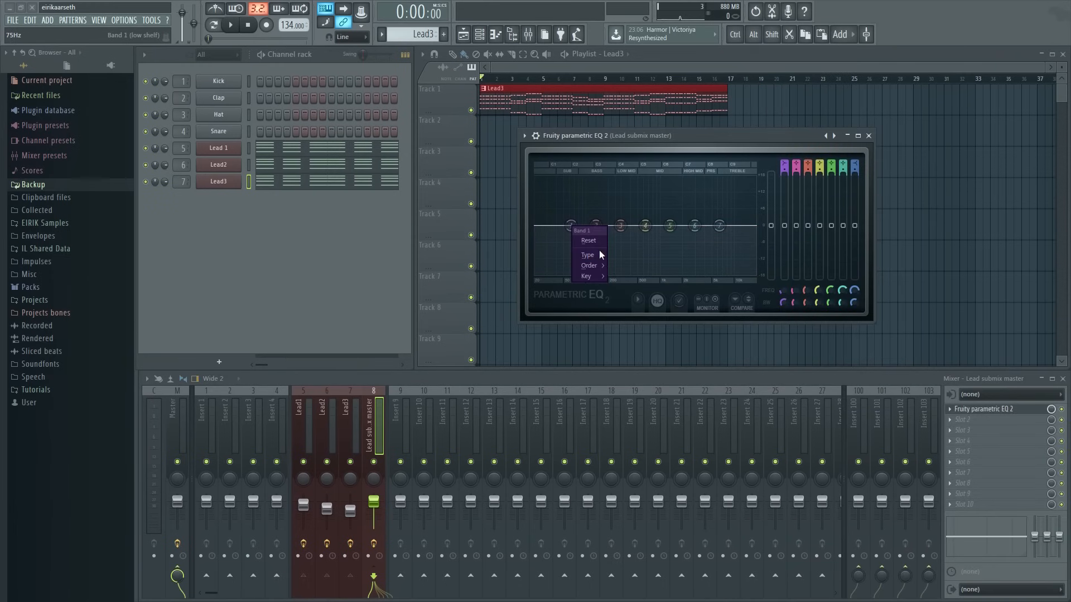
pyautogui.moveTo(591, 254)
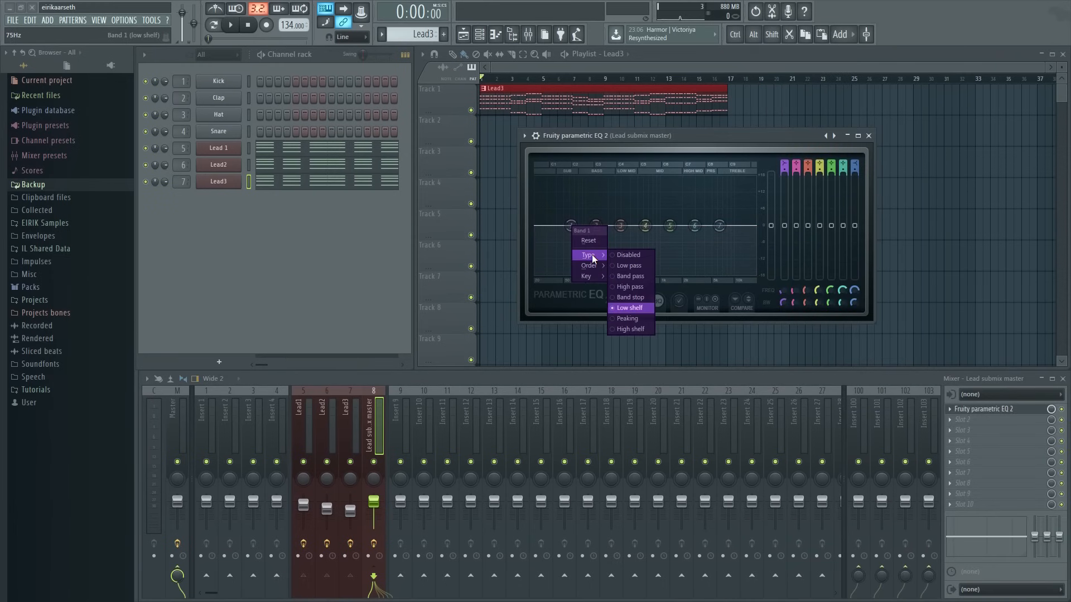
pyautogui.click(640, 287)
pyautogui.moveTo(572, 225); pyautogui.dragTo(587, 225)
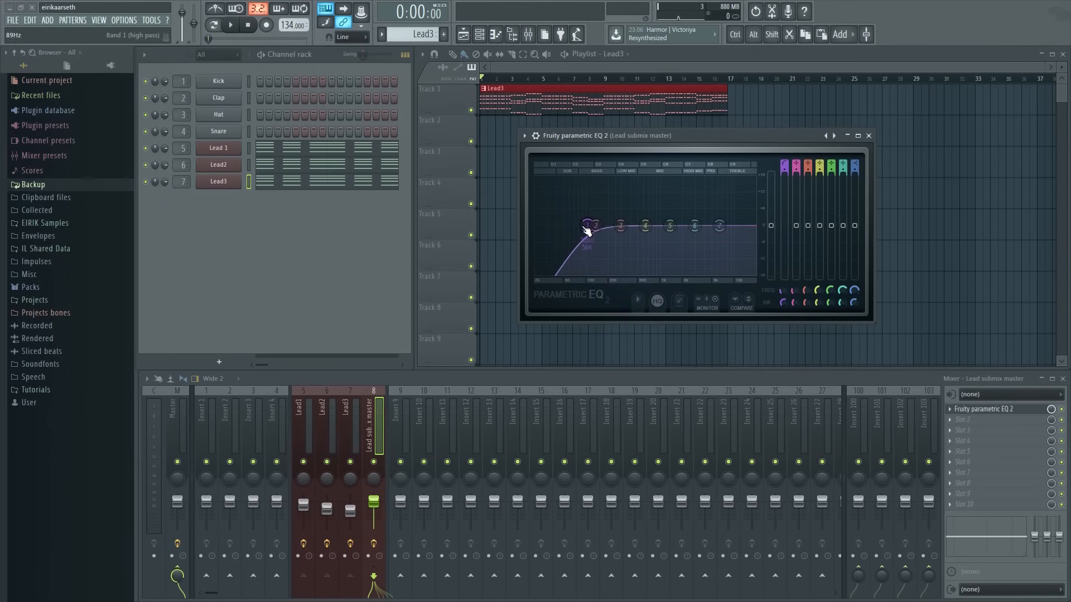
# - Make EQ band 7 a low pass with order Steep 4 at about 15.5 kHz, and close the EQ
pyautogui.moveTo(743, 256)
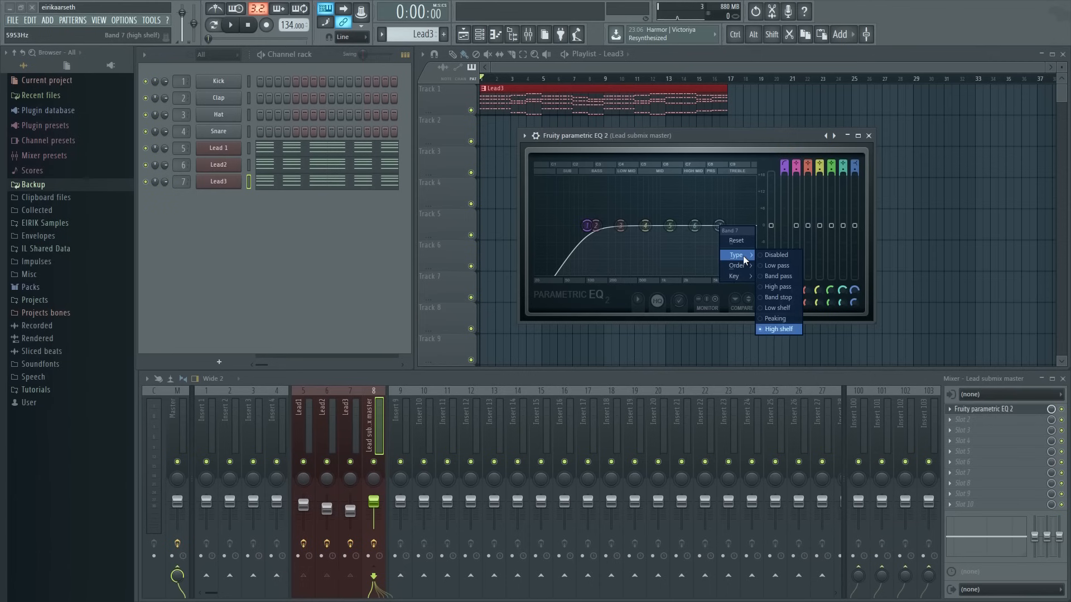
pyautogui.click(787, 266)
pyautogui.rightClick(720, 229)
pyautogui.moveTo(744, 264)
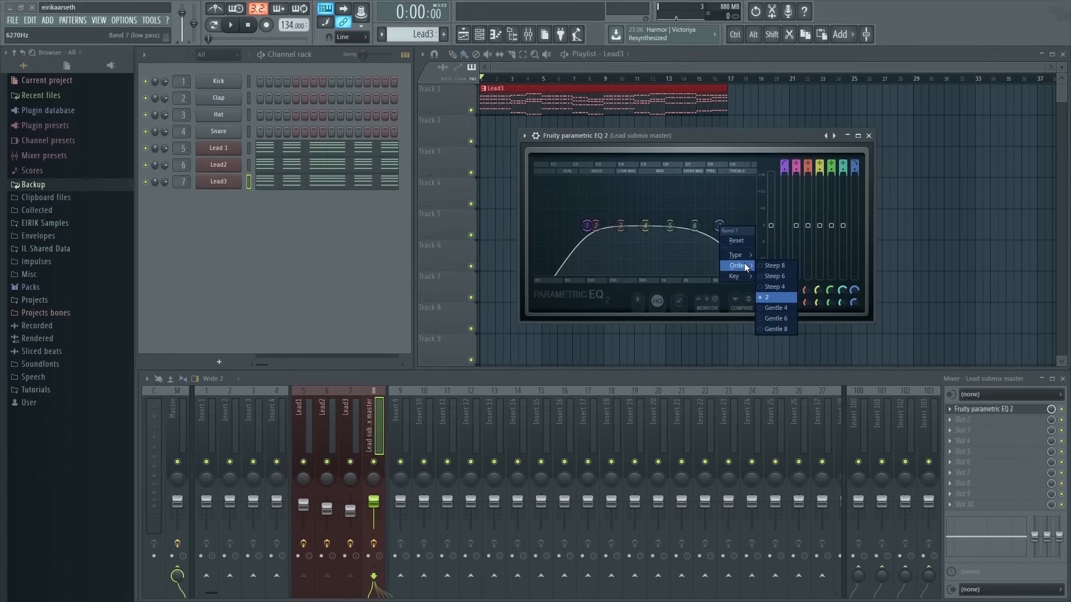
pyautogui.click(765, 285)
pyautogui.moveTo(720, 228); pyautogui.dragTo(742, 228)
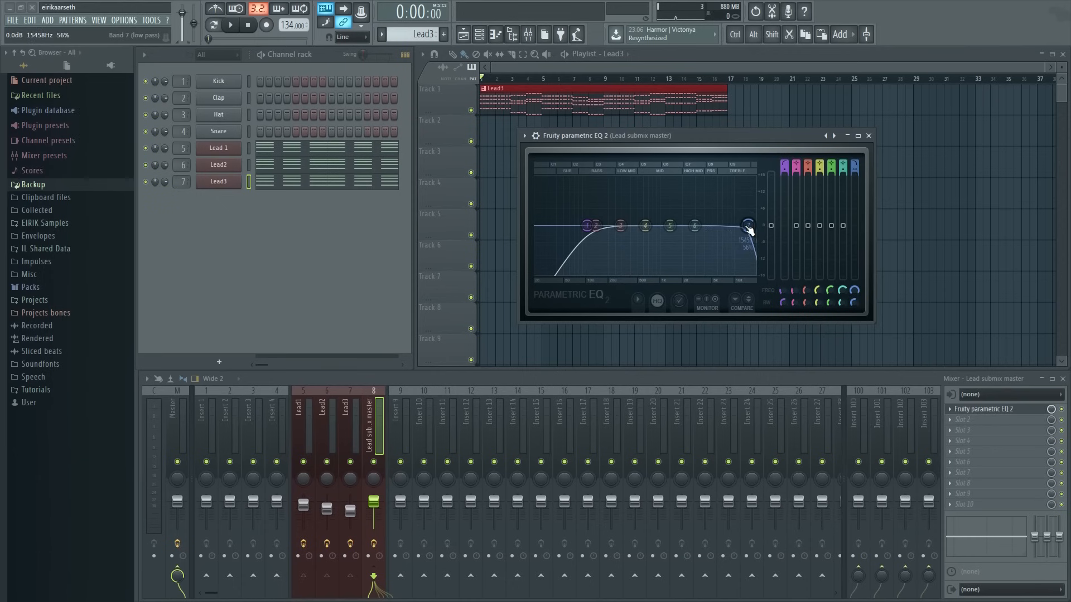
pyautogui.click(868, 135)
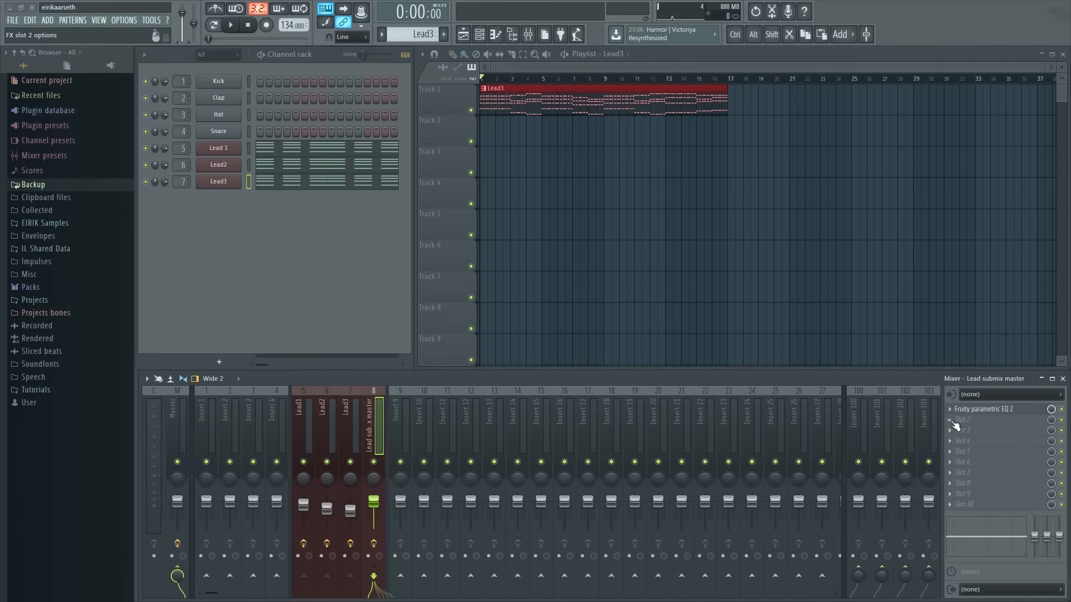
# - Load Fruity Delay 2 into slot 2 of the submix, set its feedback to ping-pong, slightly increase the delay time, and close it
pyautogui.click(955, 425)
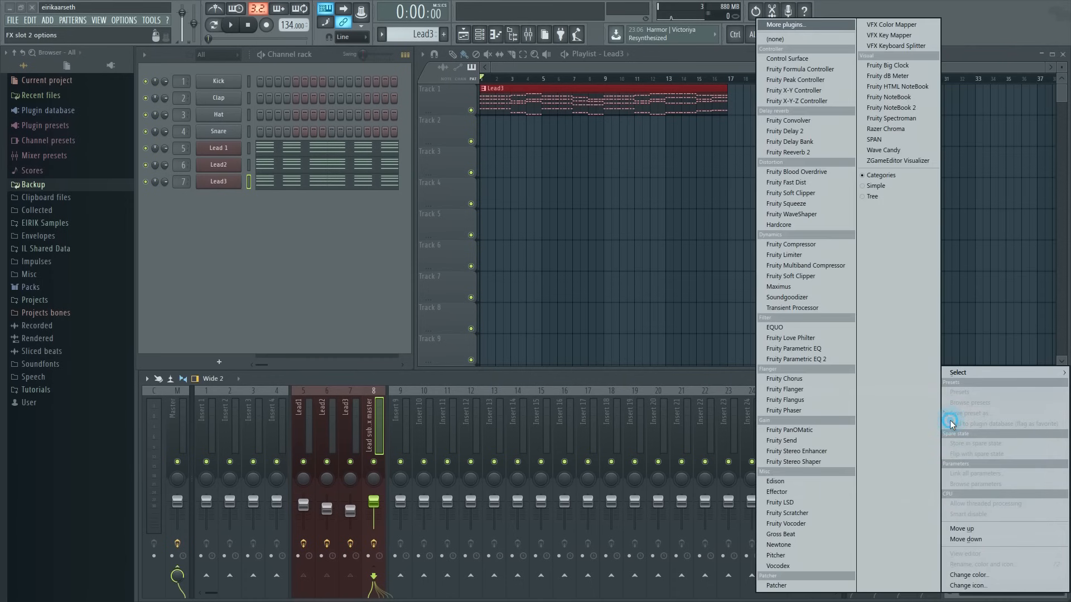
pyautogui.click(908, 379)
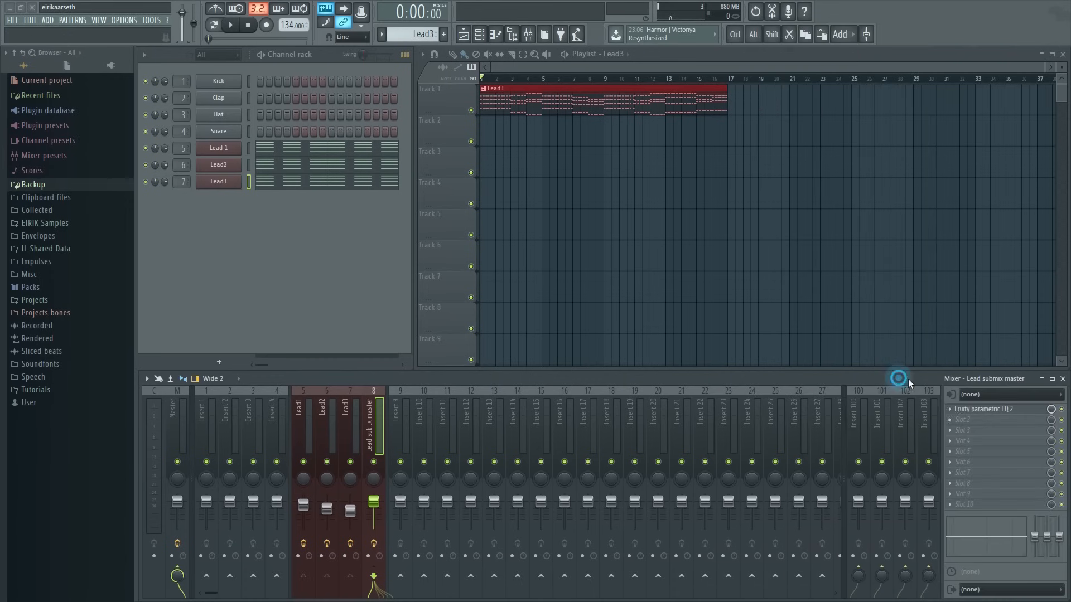
pyautogui.click(954, 426)
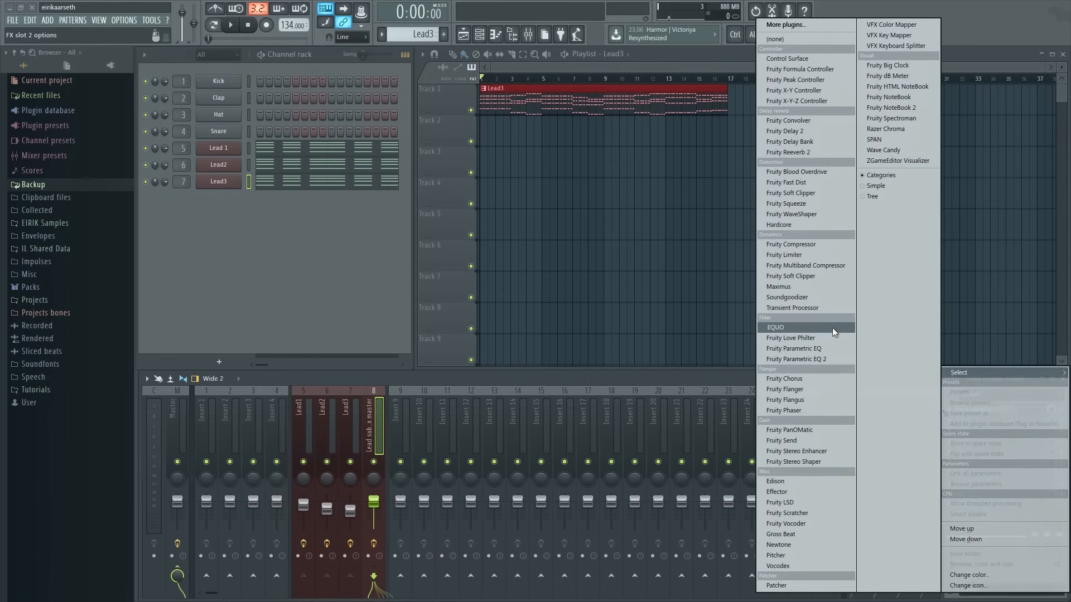
pyautogui.click(792, 132)
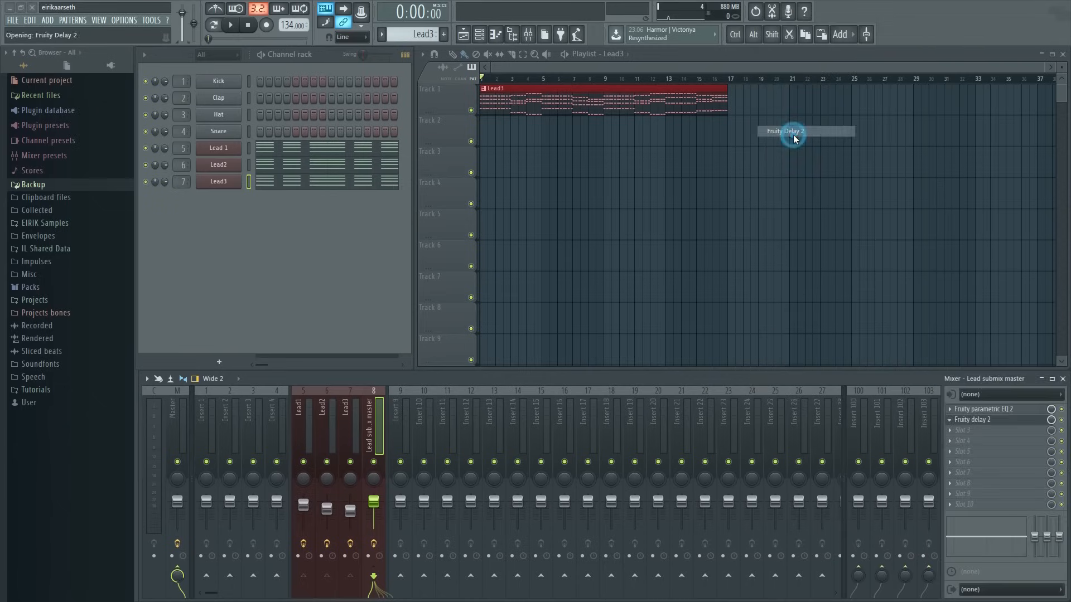
pyautogui.moveTo(608, 239); pyautogui.dragTo(608, 247)
pyautogui.click(658, 246)
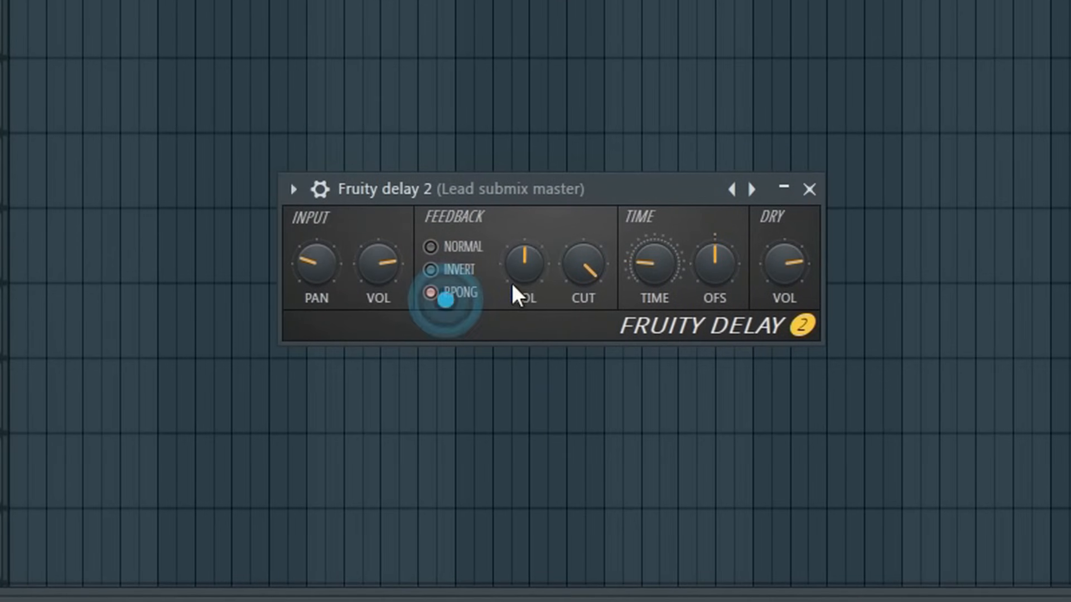
pyautogui.moveTo(650, 262); pyautogui.dragTo(650, 253)
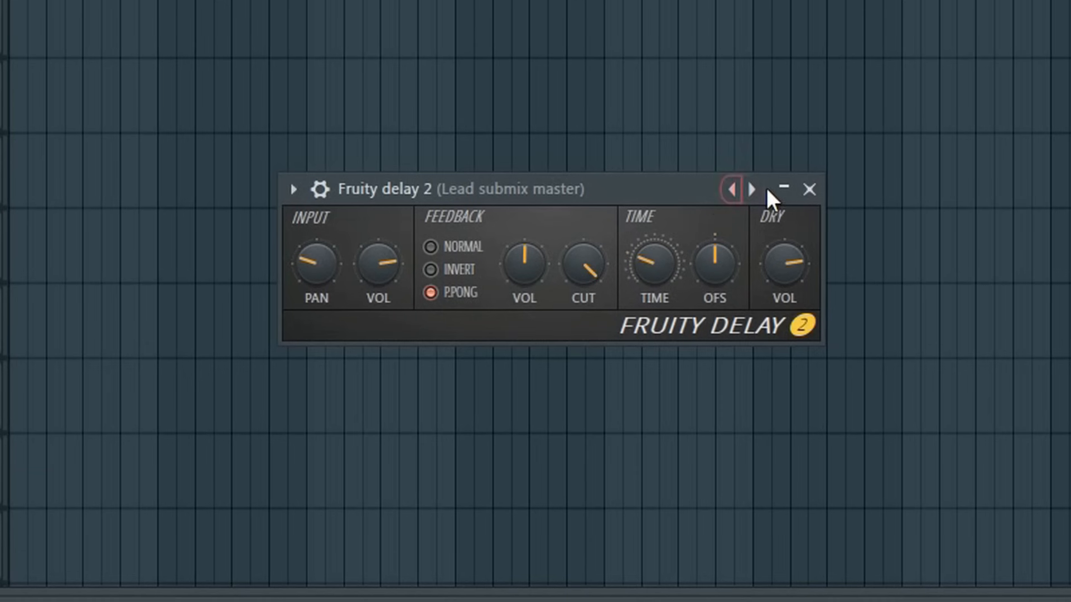
pyautogui.click(809, 190)
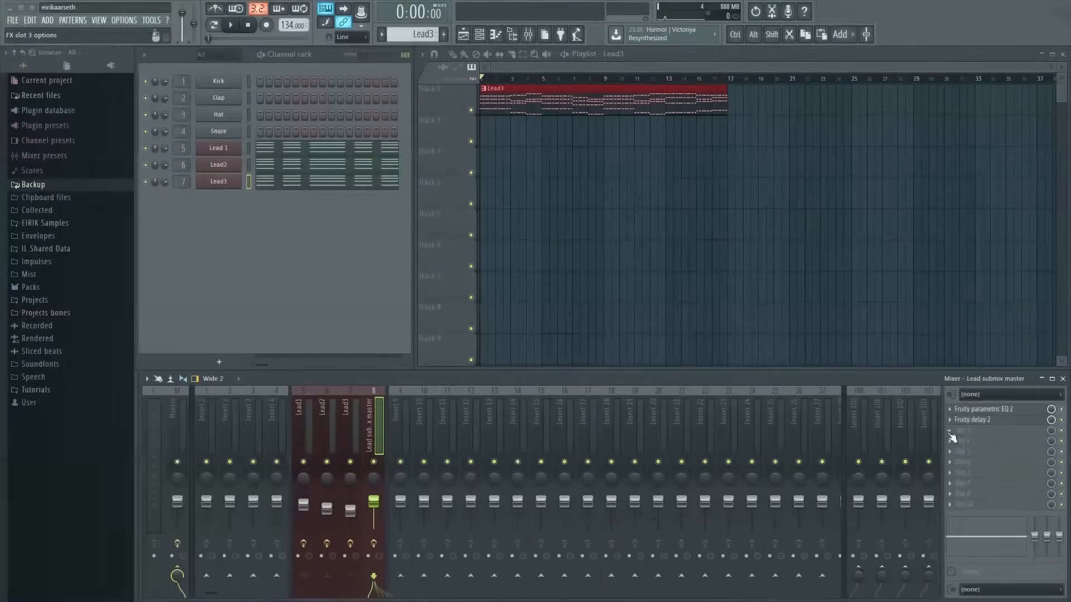
# - Load ArtsAcoustic Reverb into slot 3 of the submix with the LEAD - Saw Synth preset, and close it
pyautogui.click(950, 433)
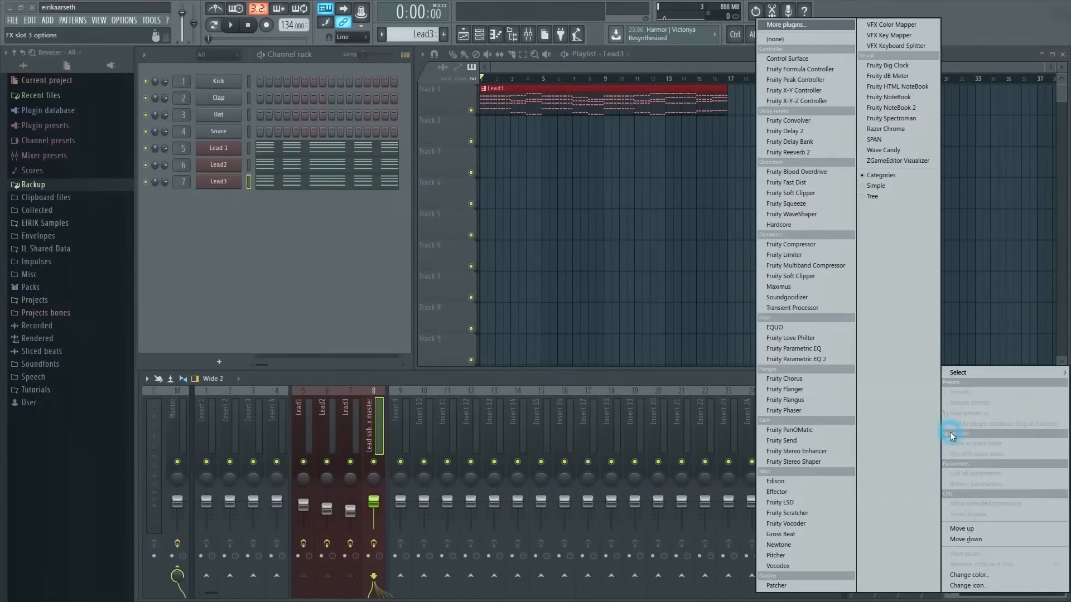
pyautogui.click(806, 24)
pyautogui.press('Return')
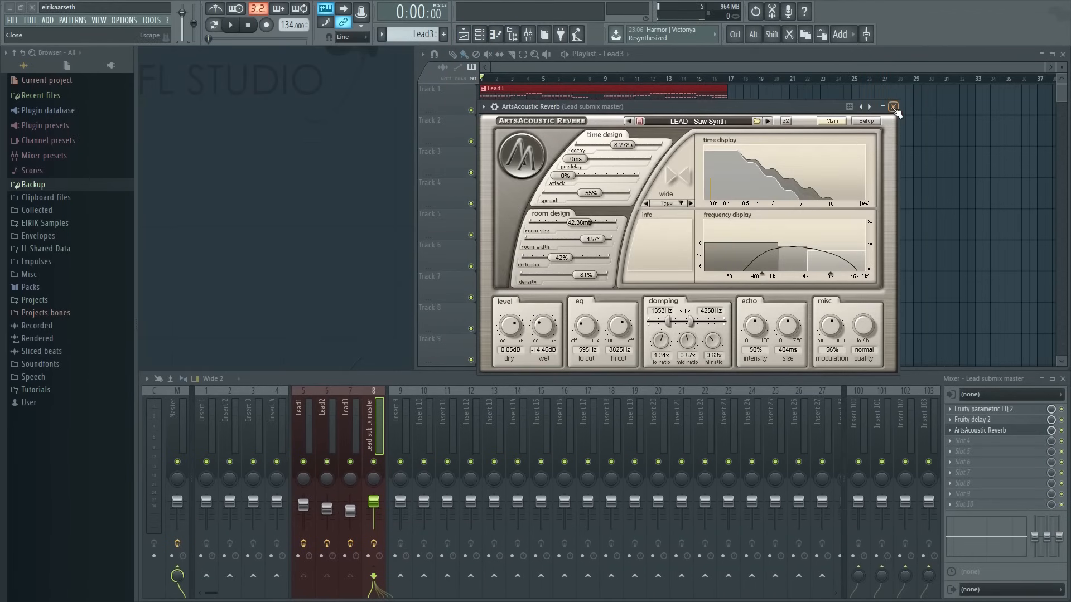
pyautogui.click(893, 107)
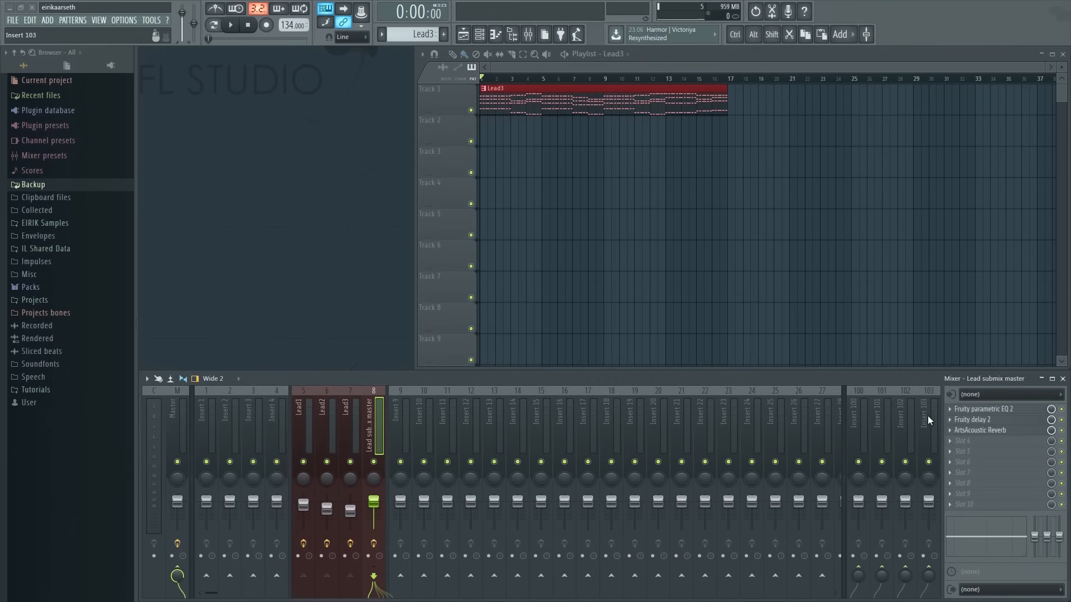
# - Show the channel rack again and lower the mix level of Fruity Delay 2 while playing back the leads
pyautogui.press('F6')
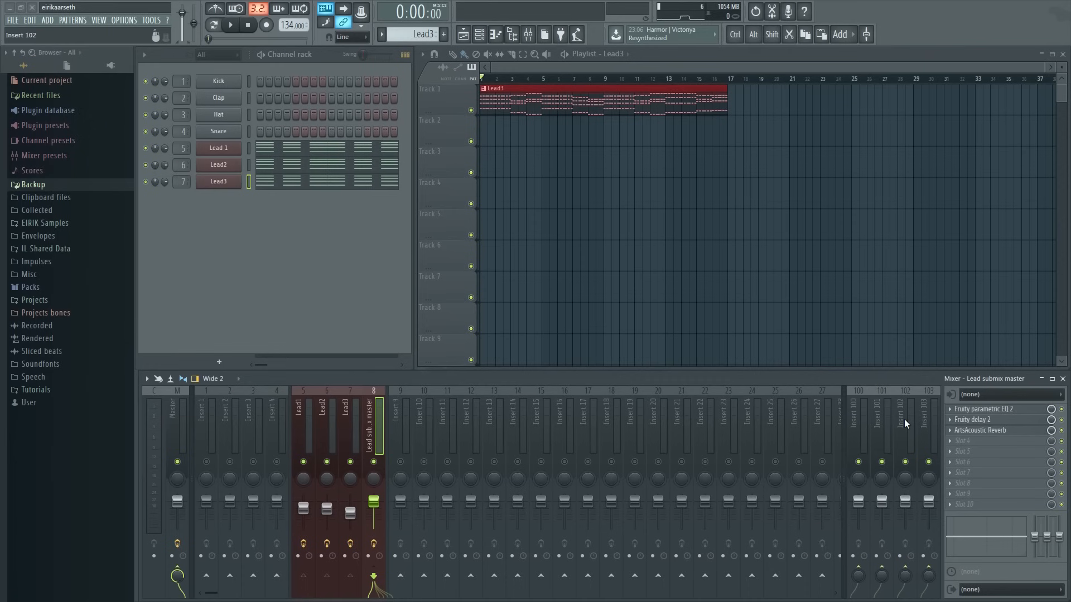
pyautogui.press('space')
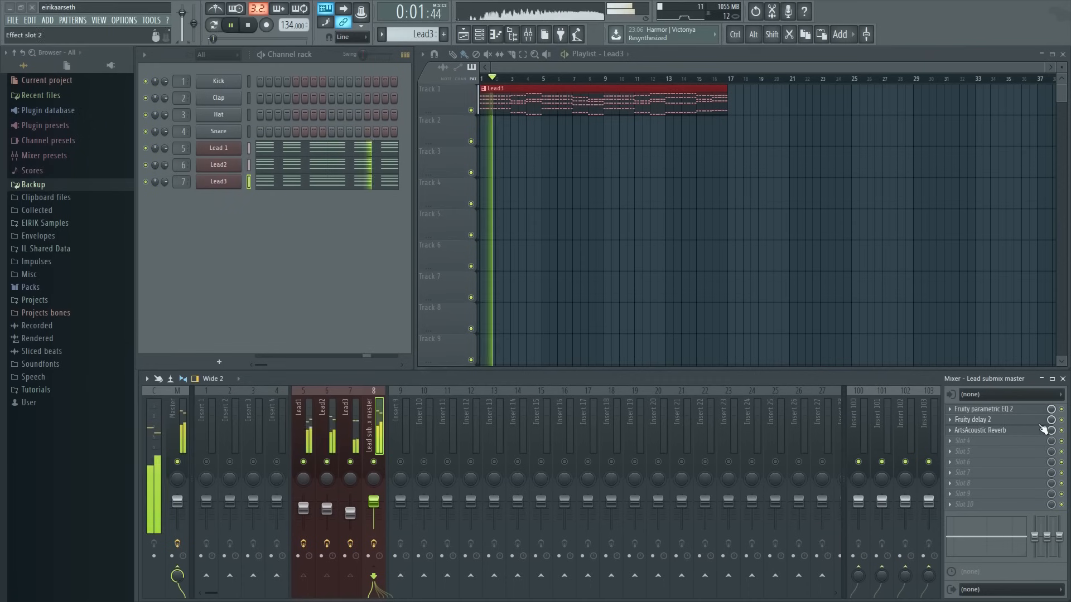
pyautogui.moveTo(1052, 425); pyautogui.dragTo(1051, 433)
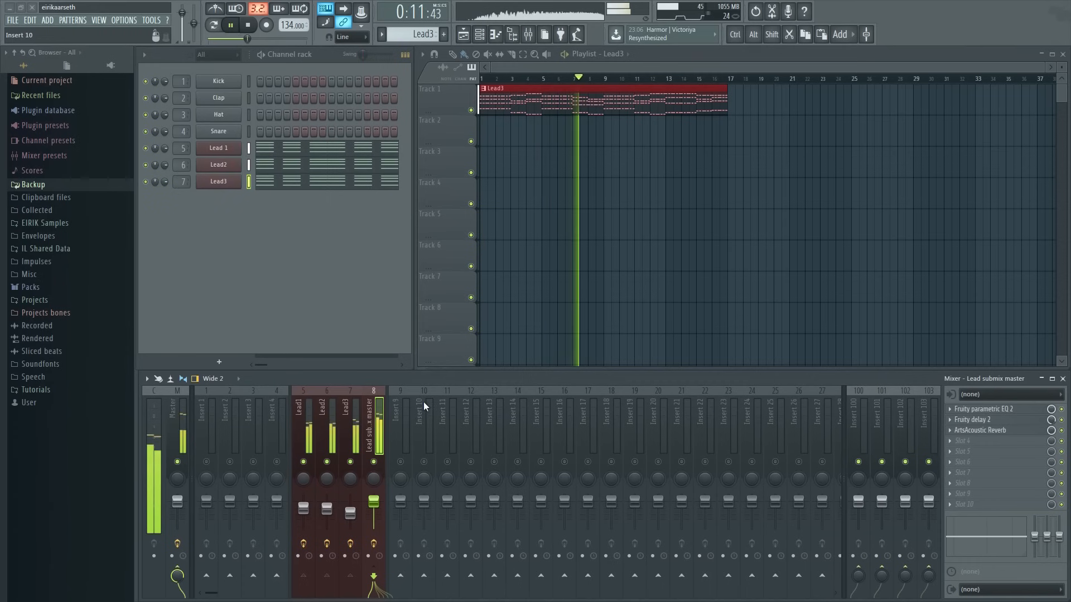
pyautogui.press('space')
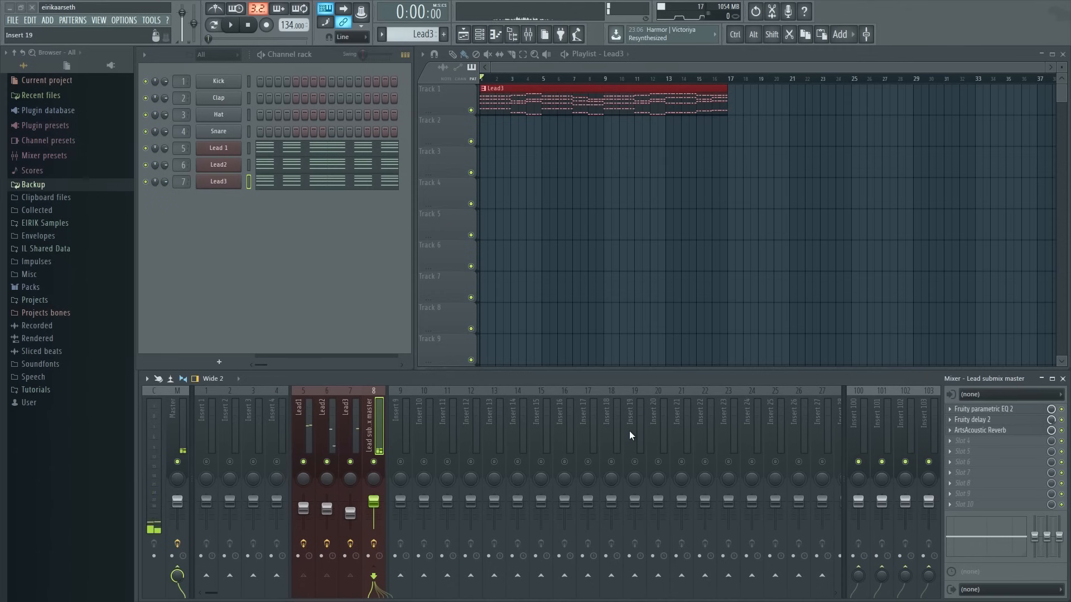
# - Load Soundgoodizer into slot 4 of the submix and raise its amount to about half during playback
pyautogui.click(951, 442)
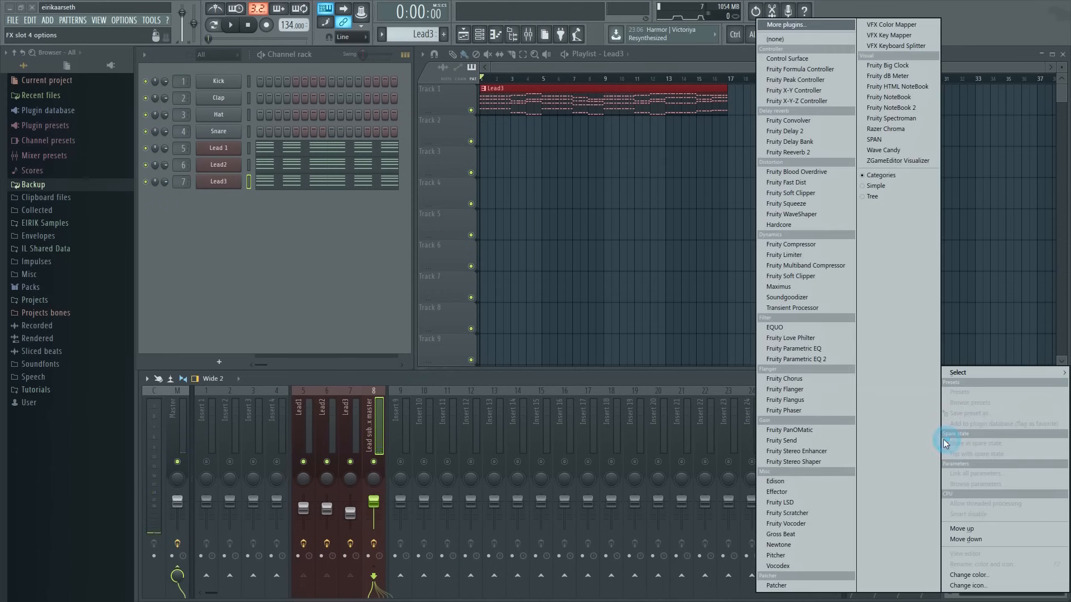
pyautogui.click(811, 298)
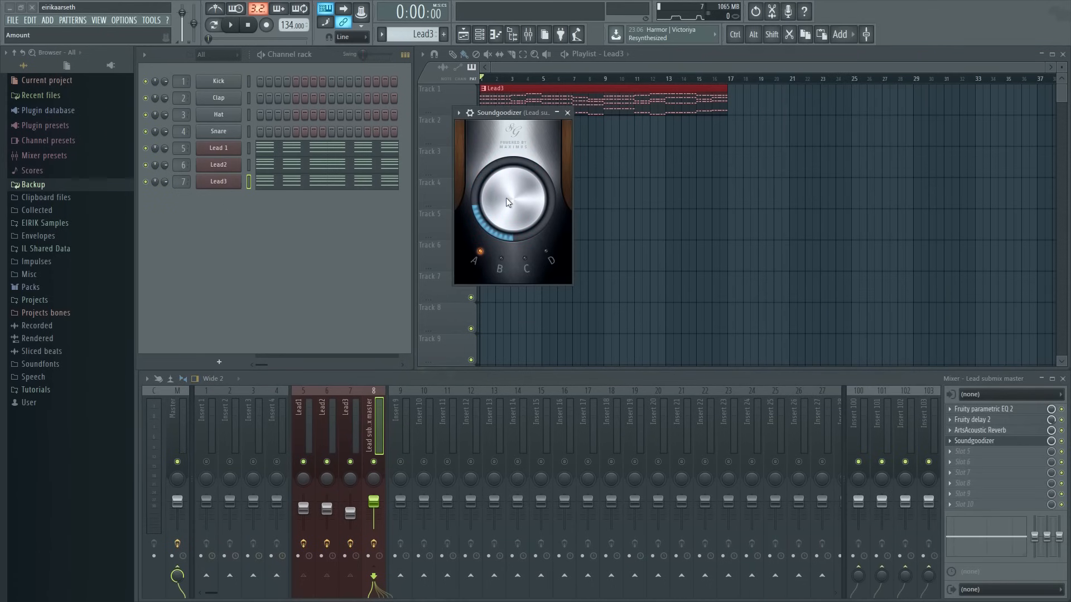
pyautogui.press('space')
pyautogui.moveTo(509, 206); pyautogui.dragTo(510, 170)
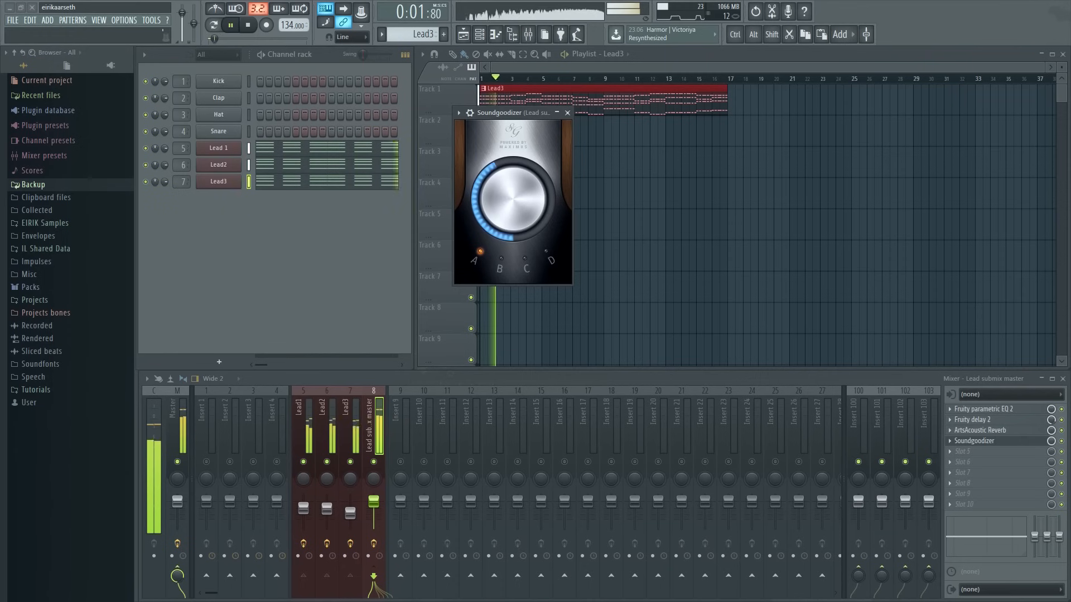
# - Audition Soundgoodizer modes B, C and D, return to mode A, and reduce the amount to about a quarter
pyautogui.click(501, 259)
pyautogui.click(524, 258)
pyautogui.click(547, 254)
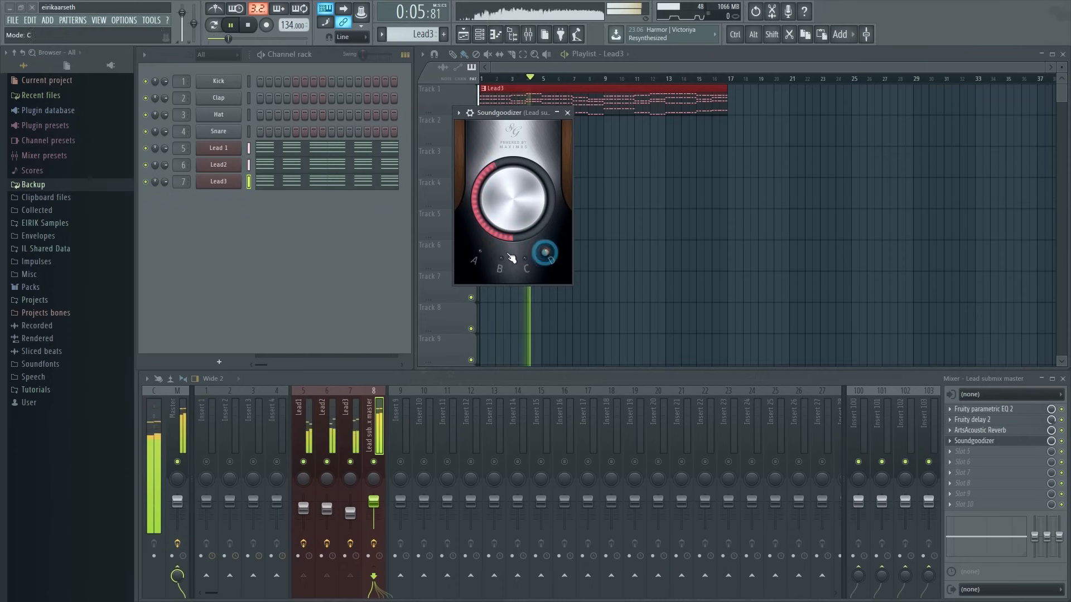
pyautogui.click(479, 253)
pyautogui.moveTo(499, 212); pyautogui.dragTo(506, 189)
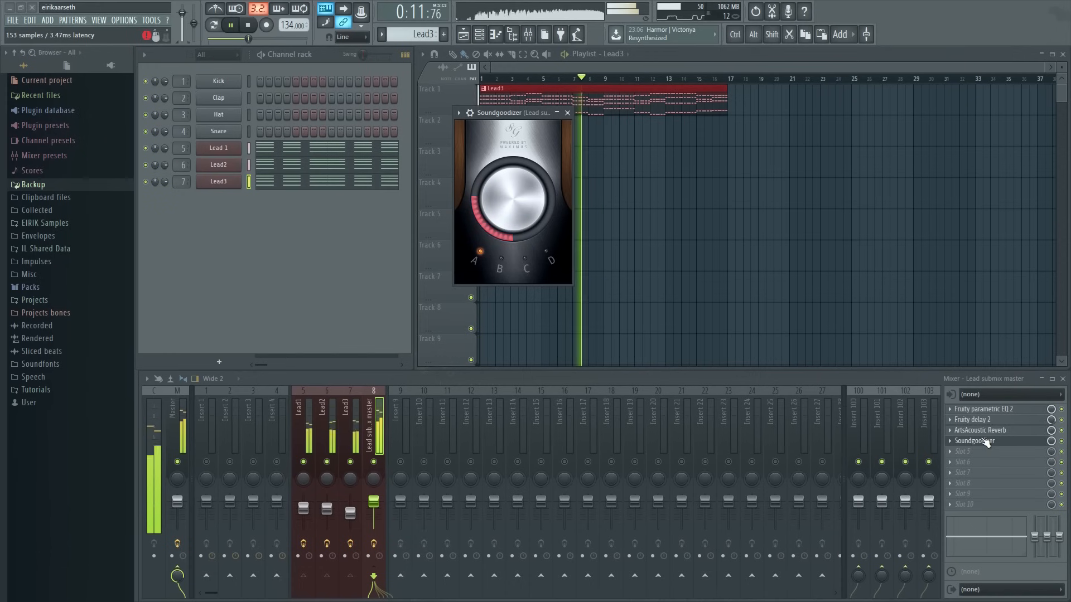
# - Move Soundgoodizer to slot 2, ahead of the delay and reverb, and stop playback before closing the plugin
pyautogui.moveTo(981, 445); pyautogui.dragTo(983, 423)
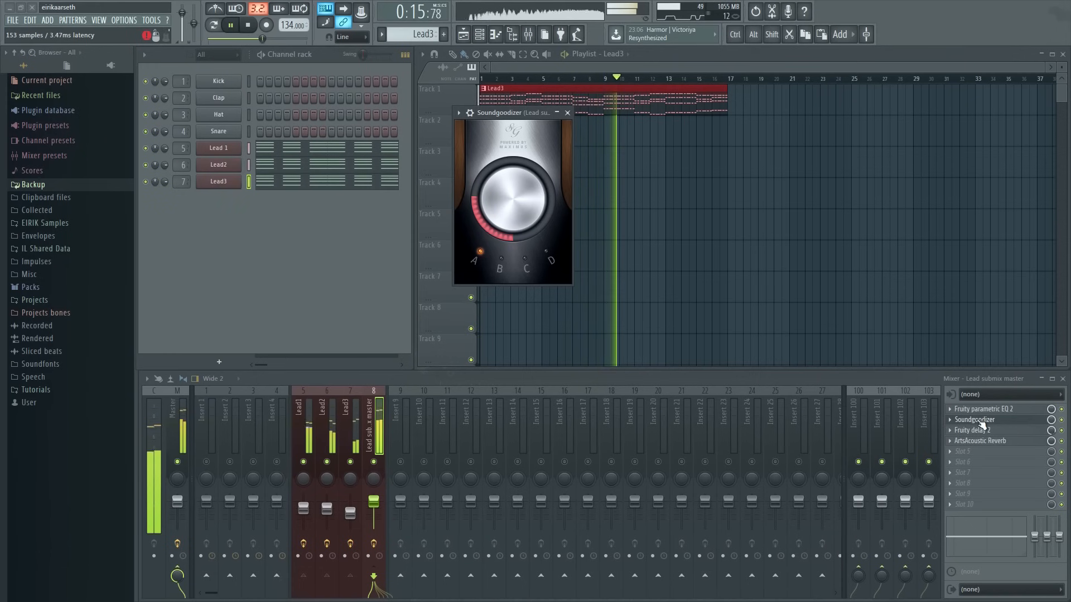
pyautogui.click(982, 422)
pyautogui.moveTo(982, 423); pyautogui.dragTo(983, 443)
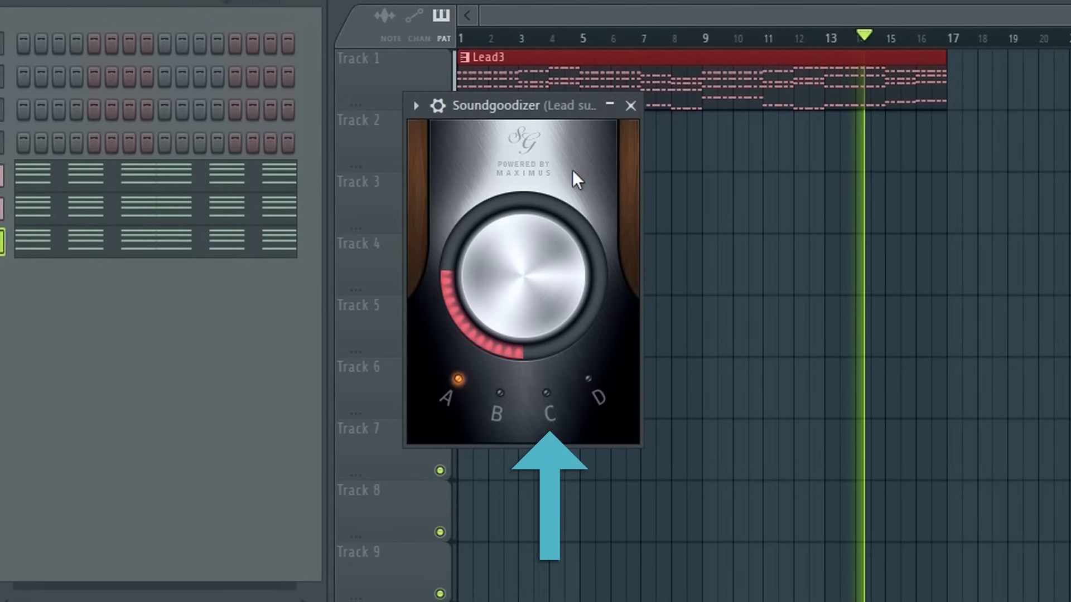
pyautogui.press('space')
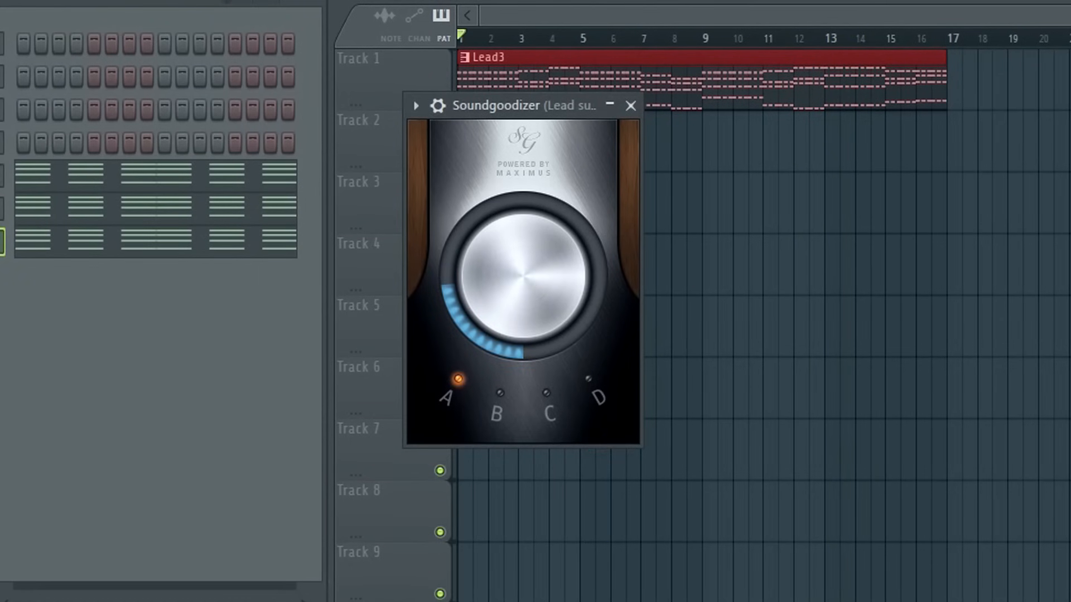
pyautogui.click(631, 106)
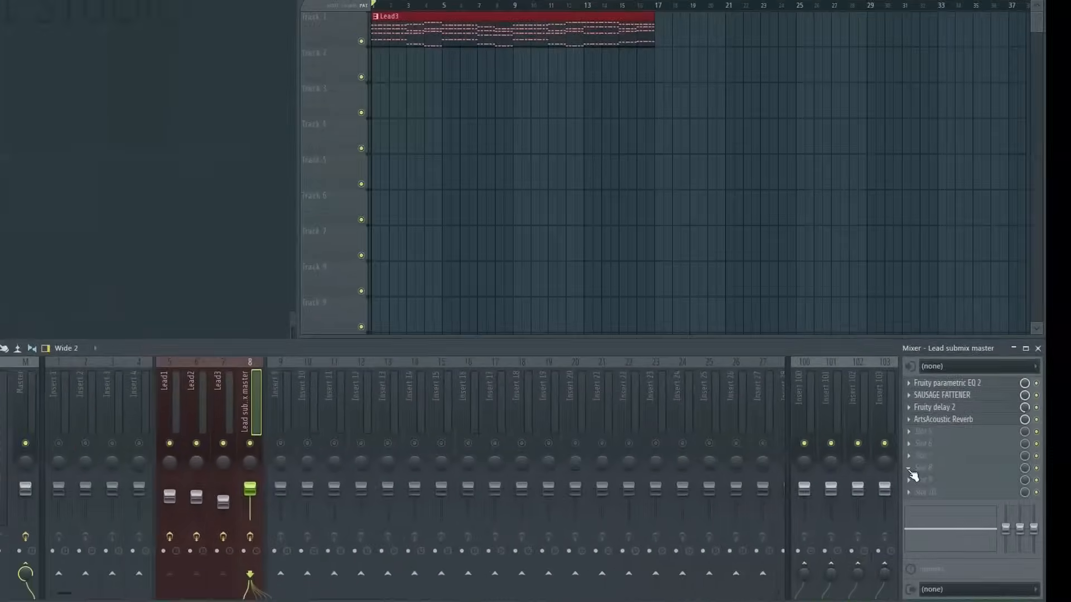
# - Load a second Fruity Parametric EQ 2 into slot 8 of the submix and play the leads through it
pyautogui.click(487, 312)
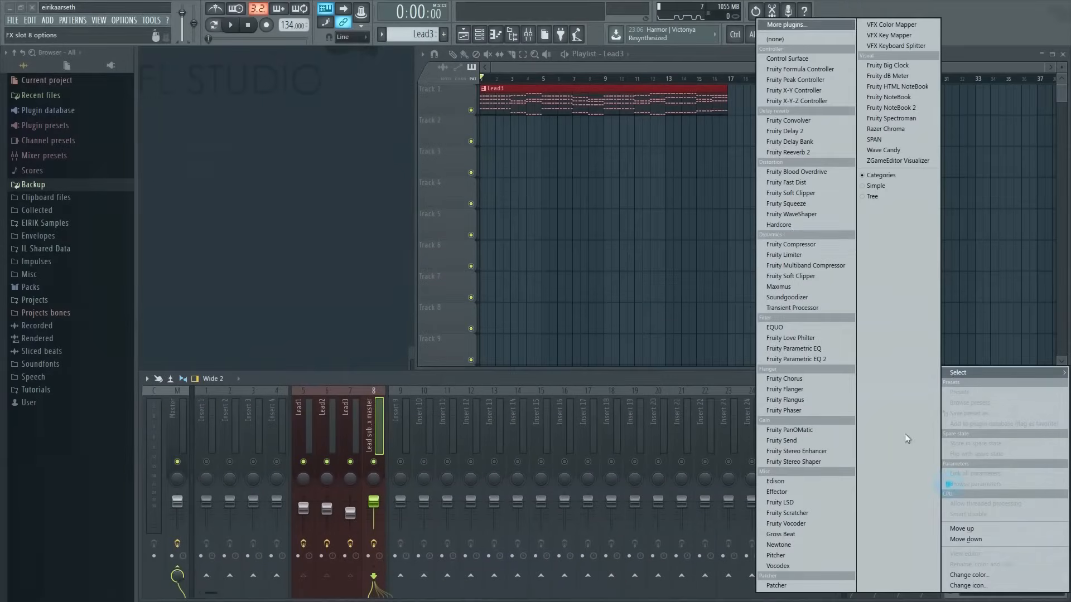
pyautogui.click(840, 359)
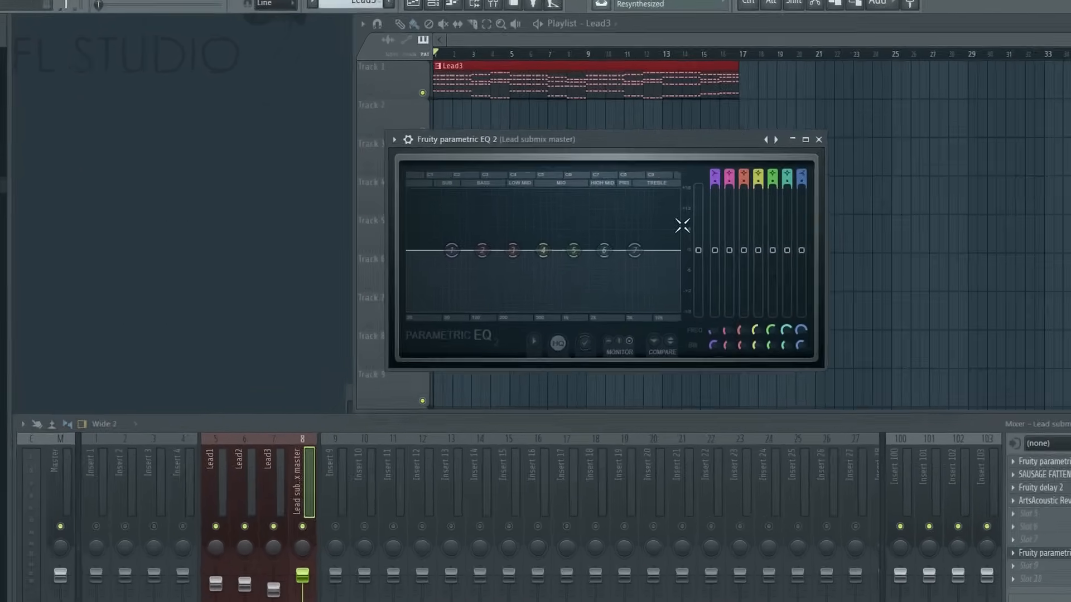
pyautogui.press('space')
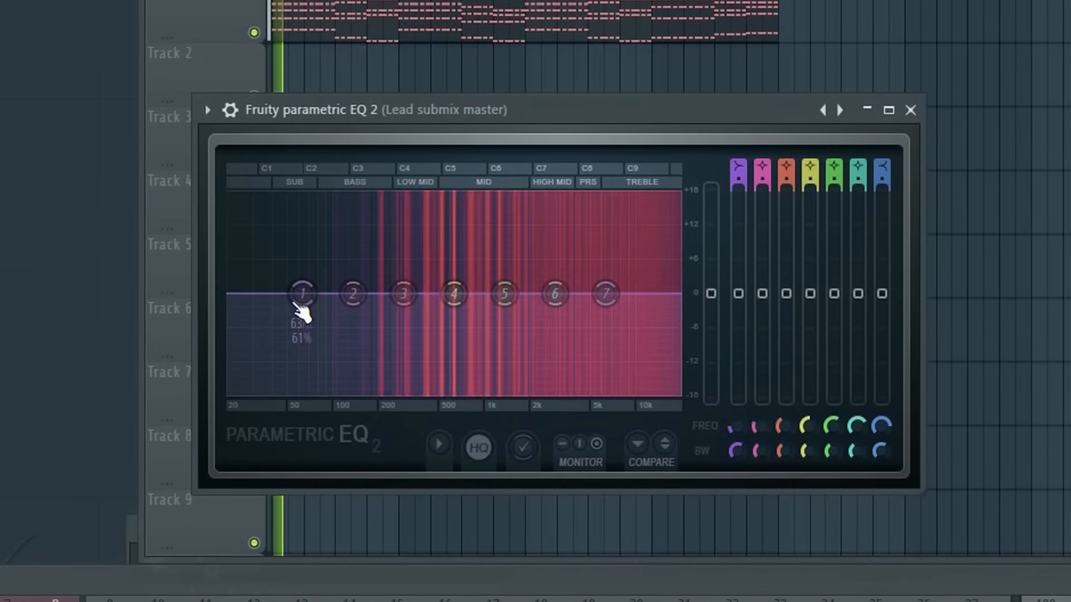
# - Cut the low end in the submix's second EQ by pulling band 1 fully down at about 156 Hz, and stop playback
pyautogui.moveTo(301, 293); pyautogui.dragTo(362, 394)
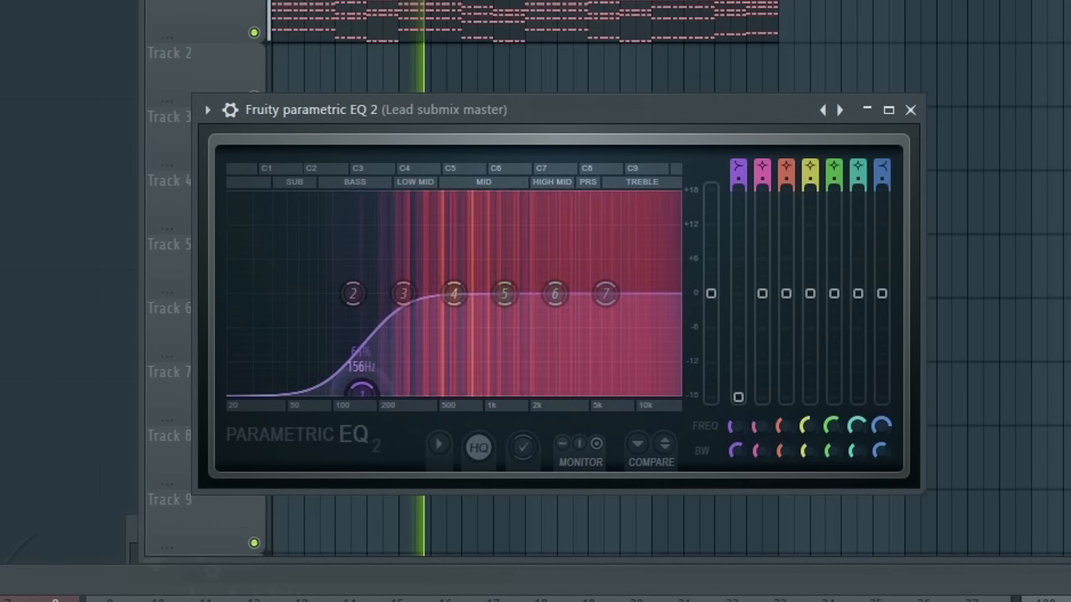
pyautogui.click(911, 110)
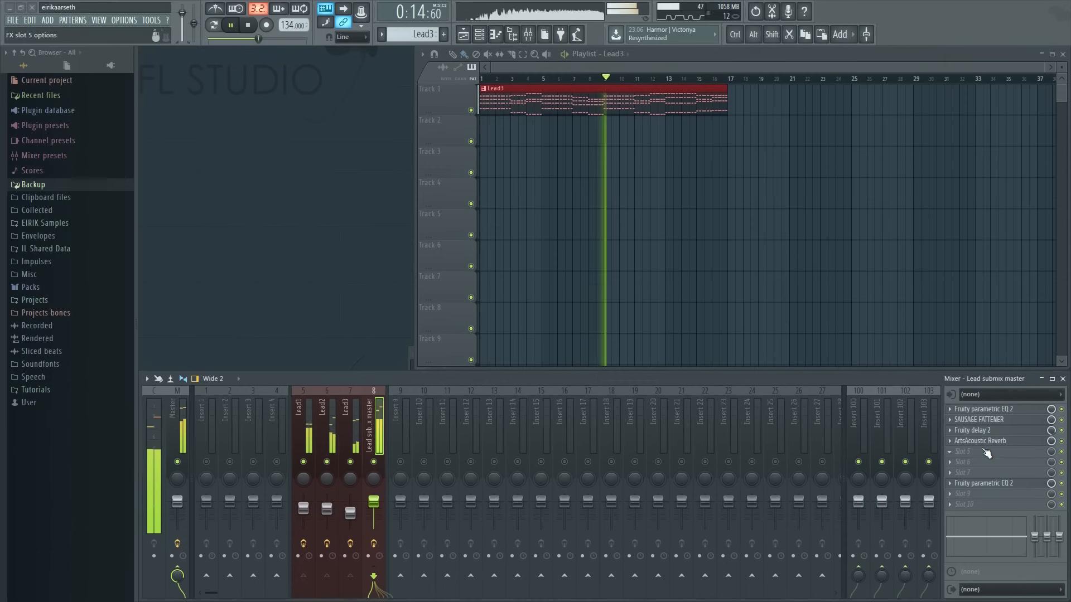
pyautogui.press('space')
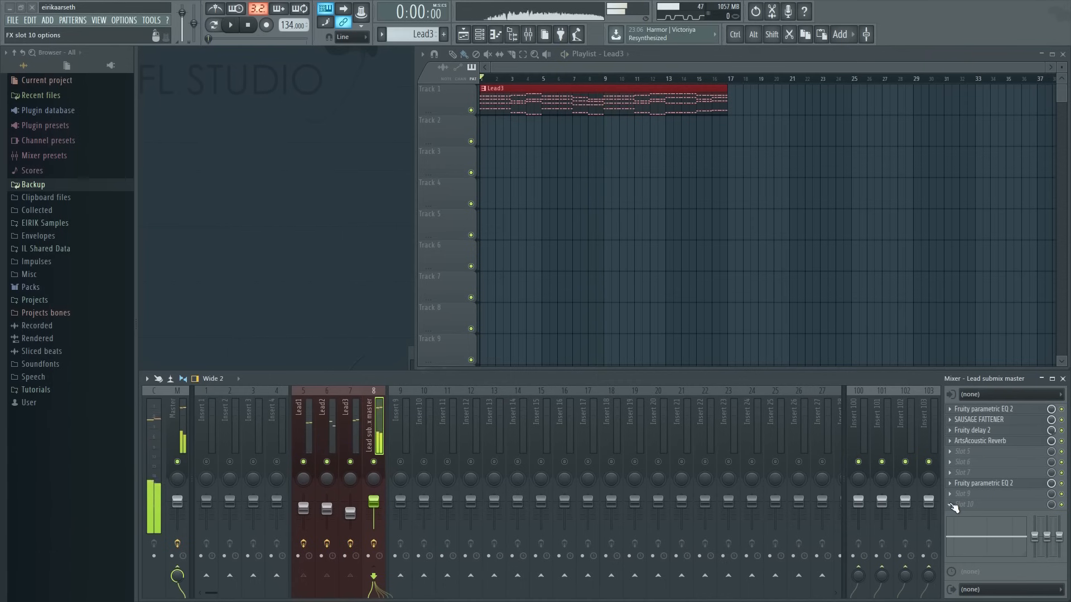
# - Load Fruity Limiter into slot 10 of the lead submix and play the leads through it
pyautogui.click(952, 506)
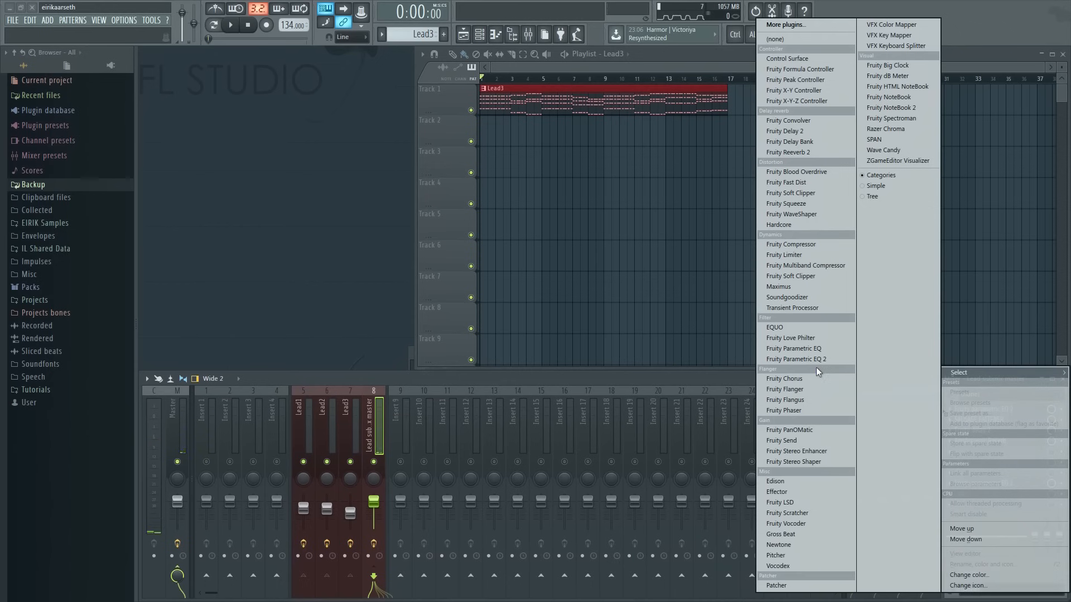
pyautogui.click(804, 257)
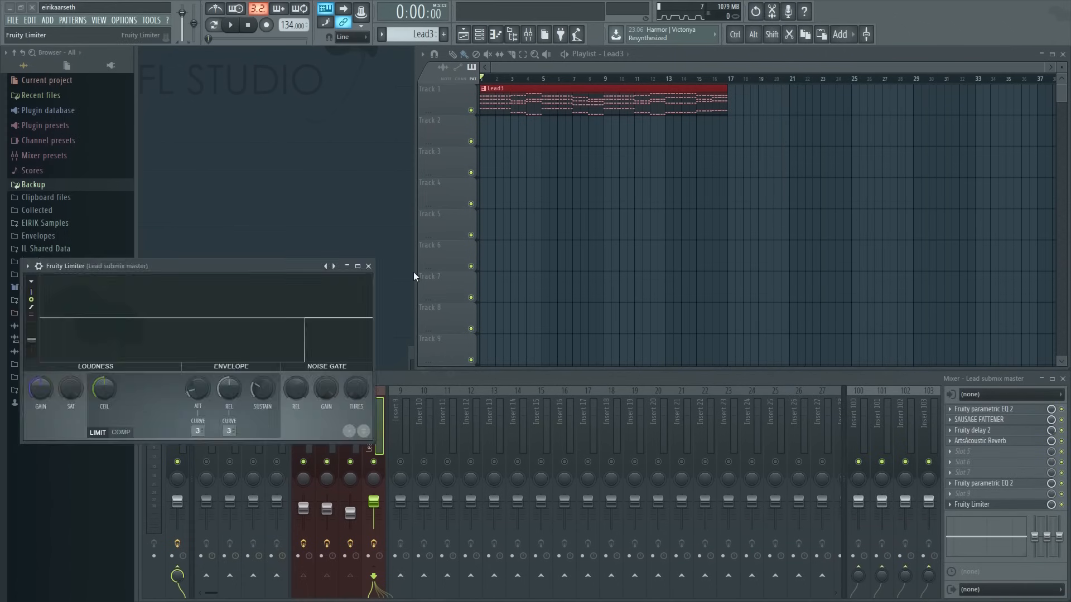
pyautogui.moveTo(180, 262); pyautogui.dragTo(711, 190)
pyautogui.press('space')
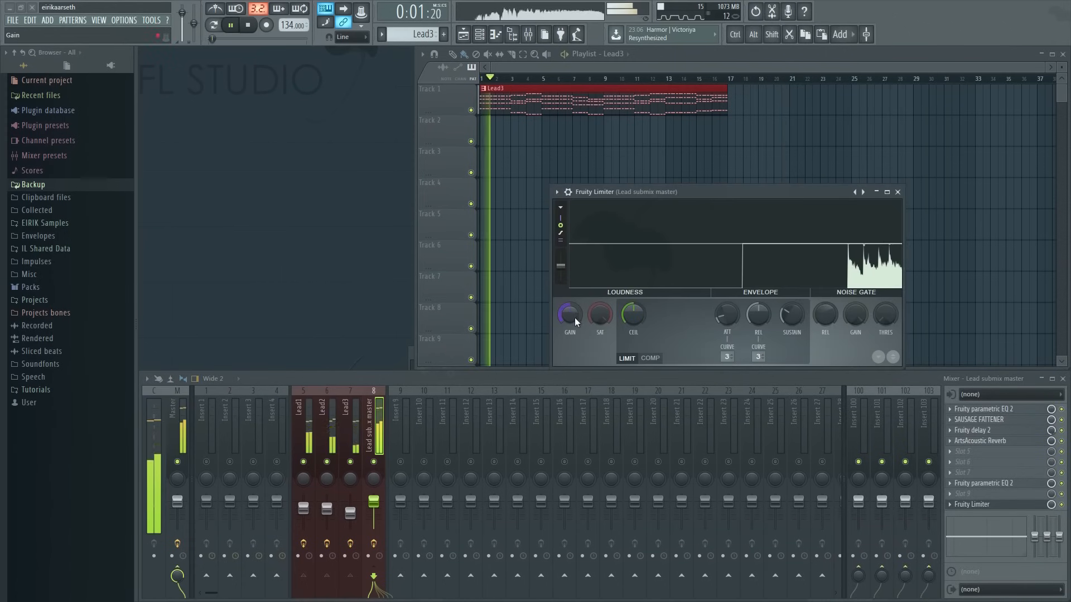
pyautogui.click(897, 192)
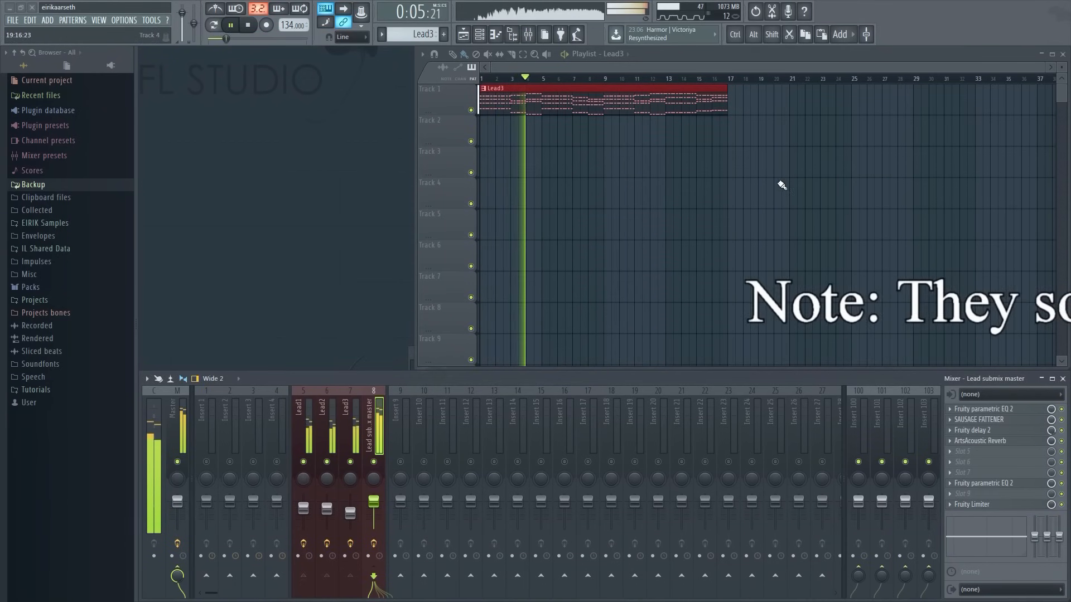
# - Lower band 1 of the slot 8 EQ to about 93 Hz during playback, close the plugin and stop playback
pyautogui.click(376, 546)
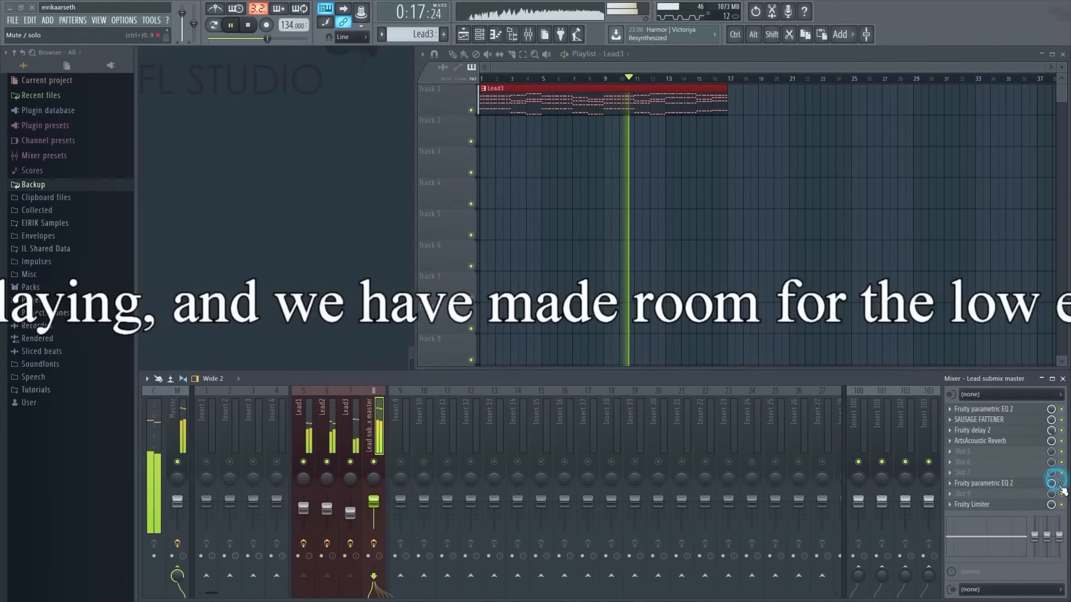
pyautogui.click(1025, 484)
pyautogui.moveTo(516, 291); pyautogui.dragTo(506, 288)
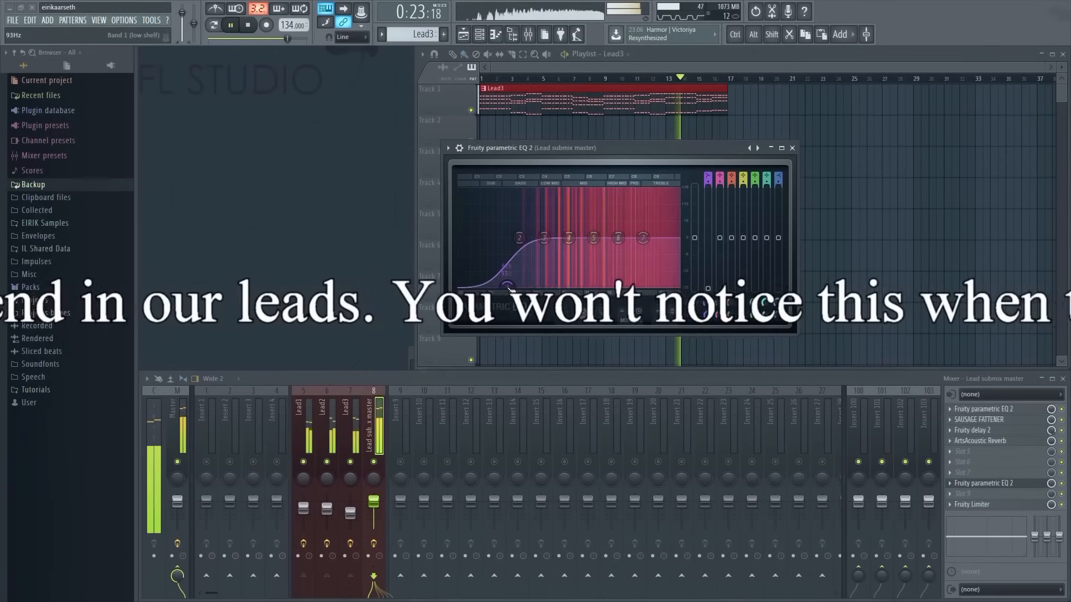
pyautogui.click(791, 148)
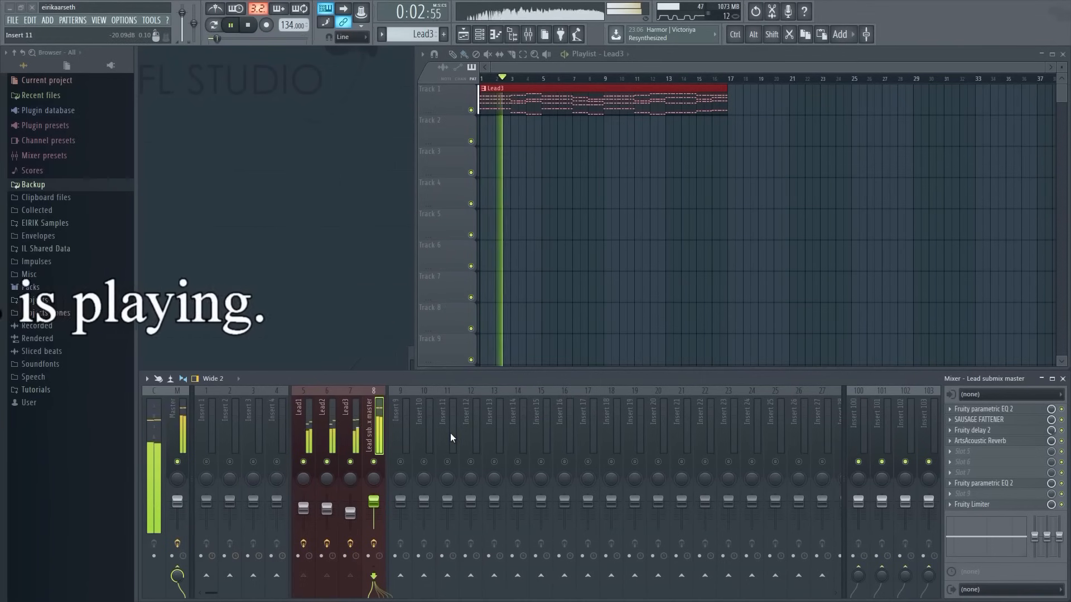
pyautogui.press('space')
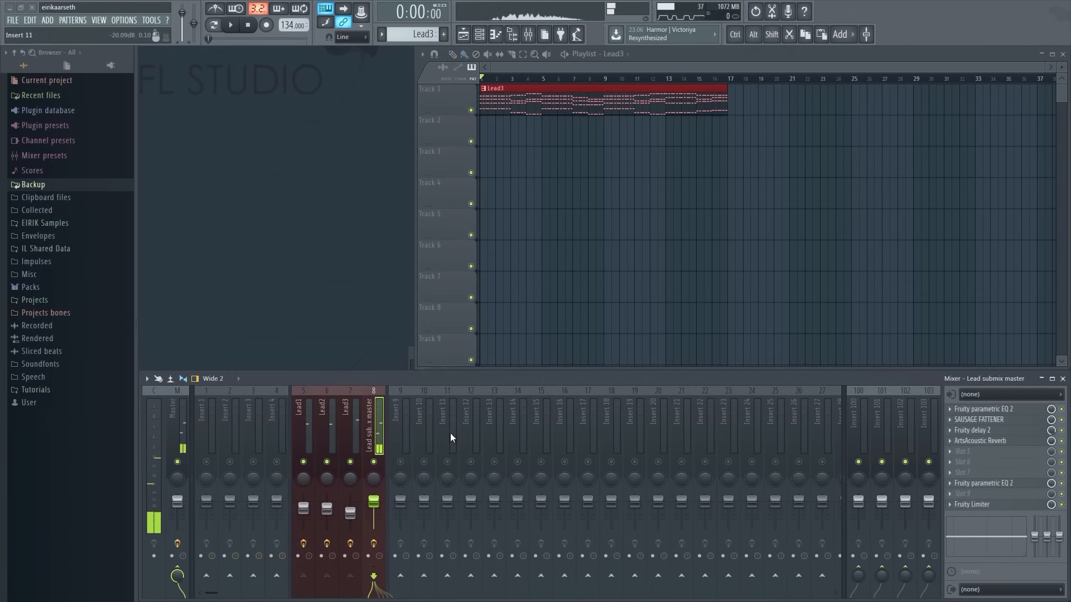
# - Show the channel rack and add a Layer channel below the leads
pyautogui.click(481, 35)
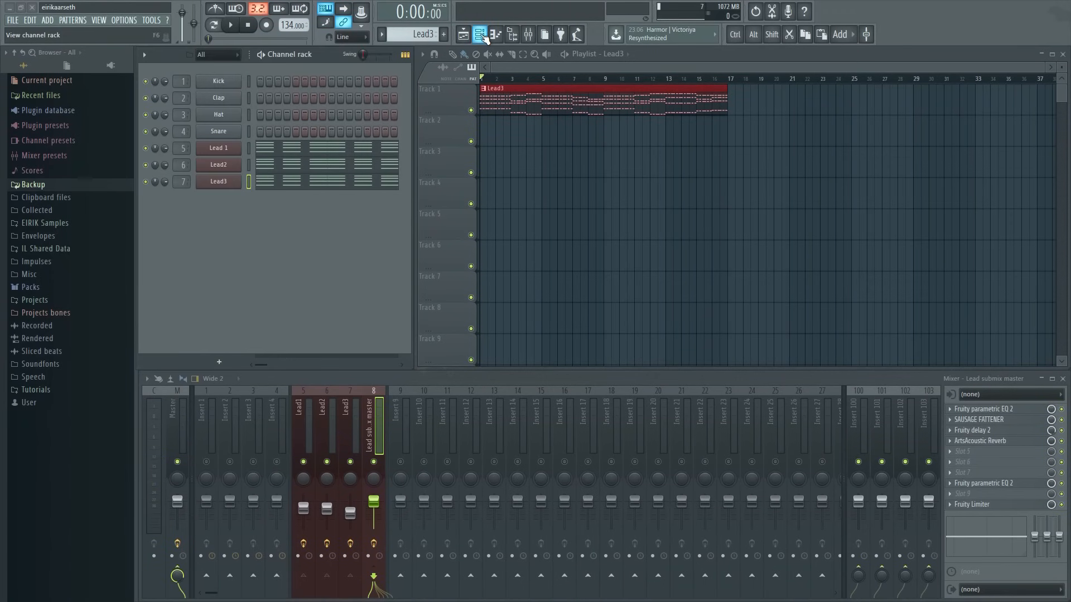
pyautogui.click(219, 366)
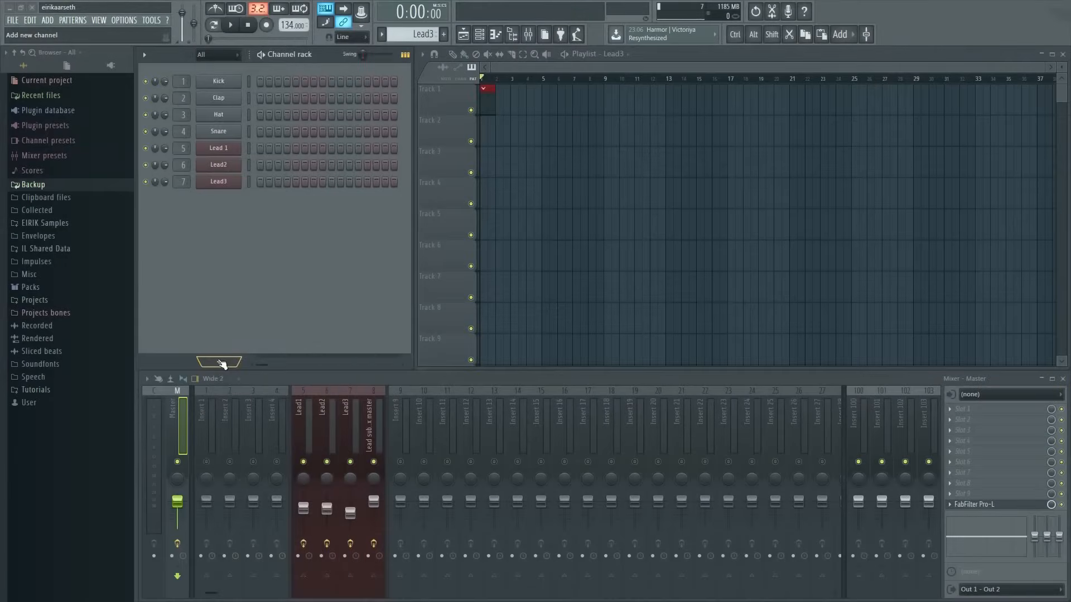
pyautogui.click(219, 361)
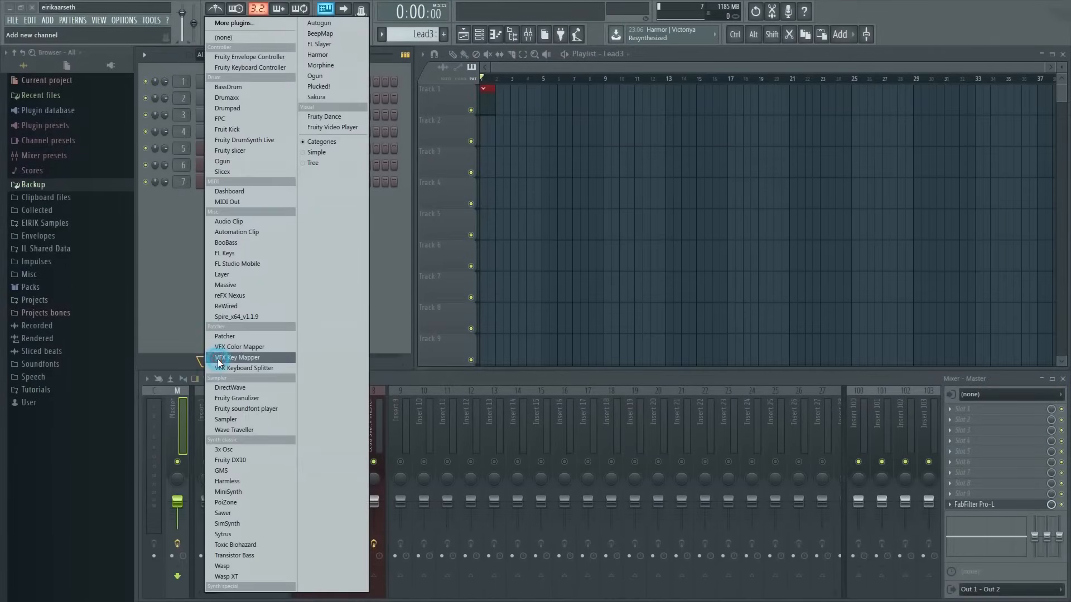
pyautogui.click(236, 23)
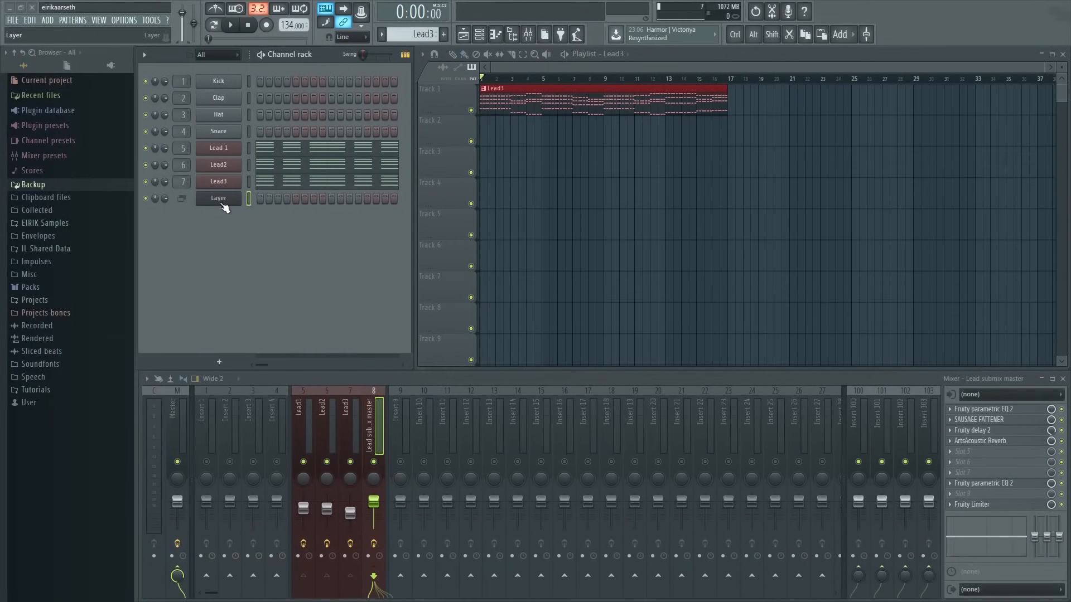
# - Set Lead 1, Lead2 and Lead3 as the Layer channel's children and check the assignment by showing the children
pyautogui.click(219, 201)
pyautogui.moveTo(250, 148); pyautogui.dragTo(248, 179)
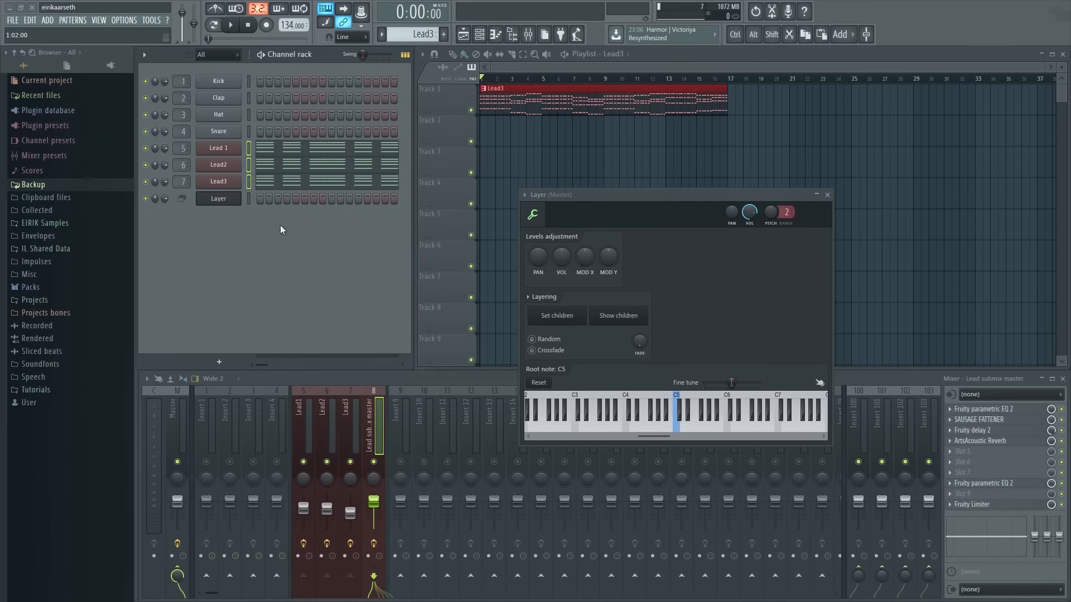
pyautogui.click(557, 316)
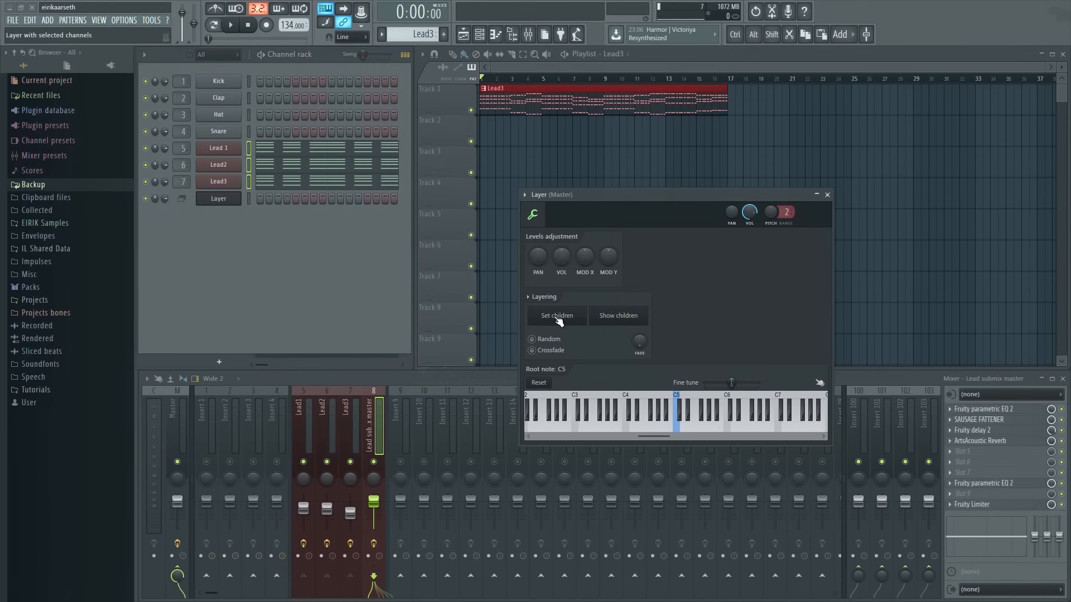
pyautogui.click(247, 115)
pyautogui.click(618, 314)
# - Cut the notes from Lead 1, Lead2 and Lead3 and paste them into the Layer channel
pyautogui.rightClick(220, 149)
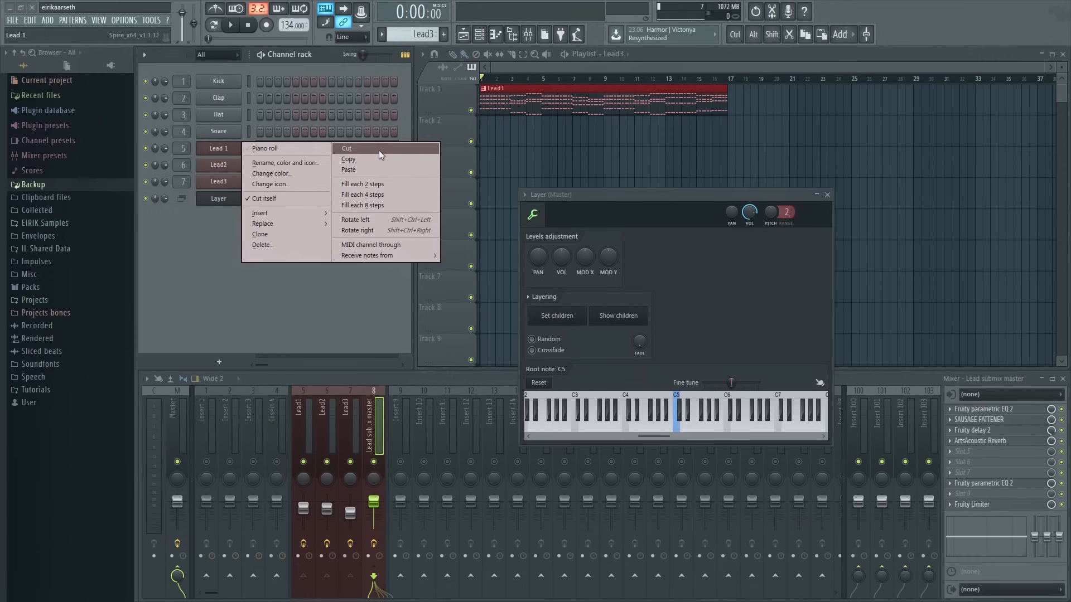
pyautogui.click(379, 150)
pyautogui.rightClick(218, 165)
pyautogui.click(346, 165)
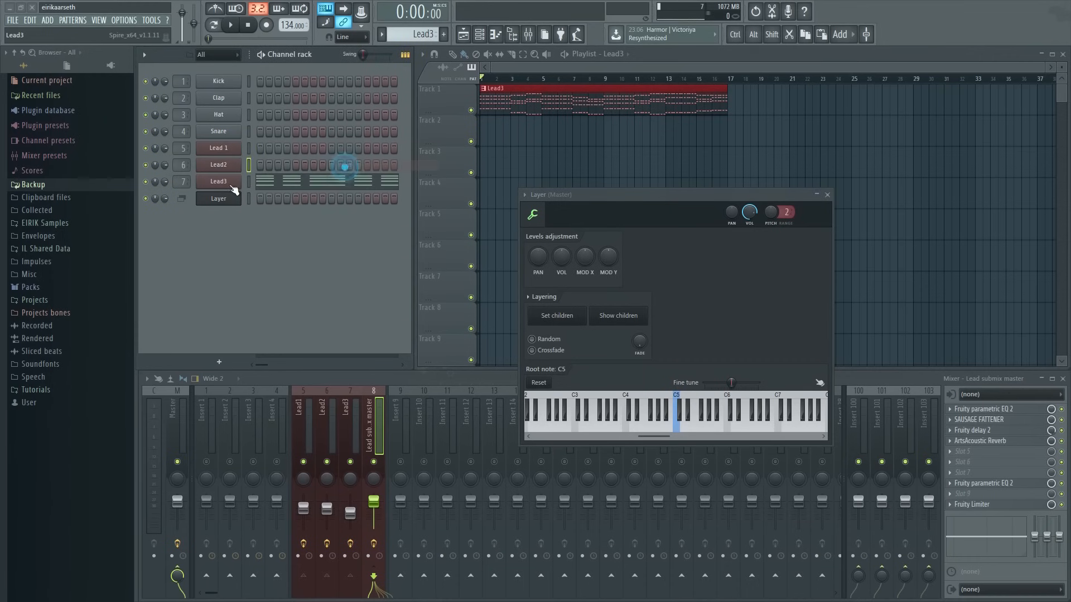
pyautogui.rightClick(218, 183)
pyautogui.click(371, 181)
pyautogui.rightClick(229, 199)
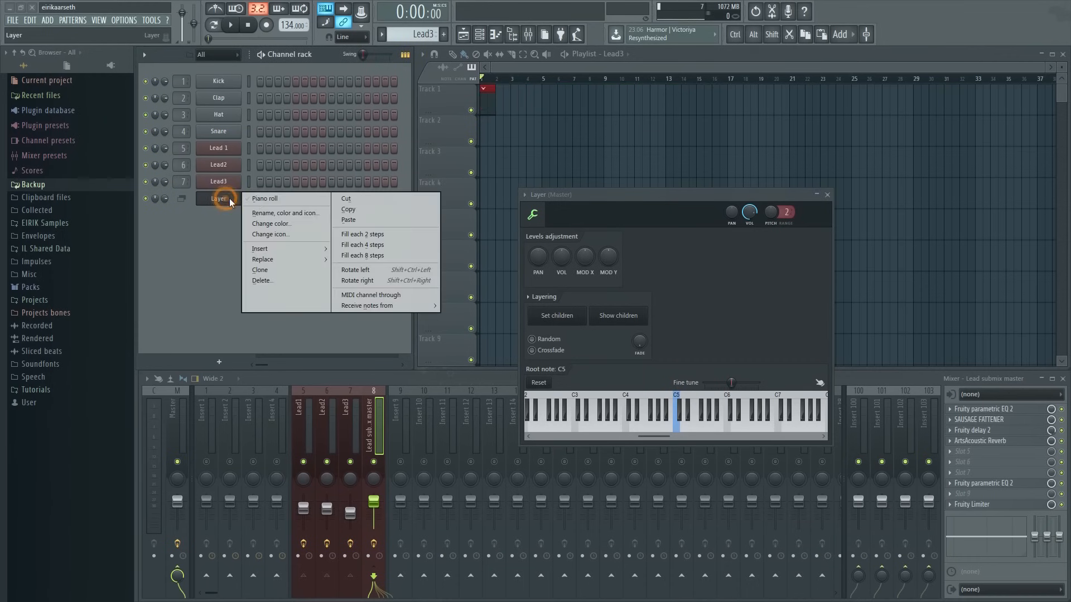
pyautogui.click(389, 220)
# - Play the layered leads while briefly muting Lead 1 and Lead2, stop playback and close the Layer settings
pyautogui.press('space')
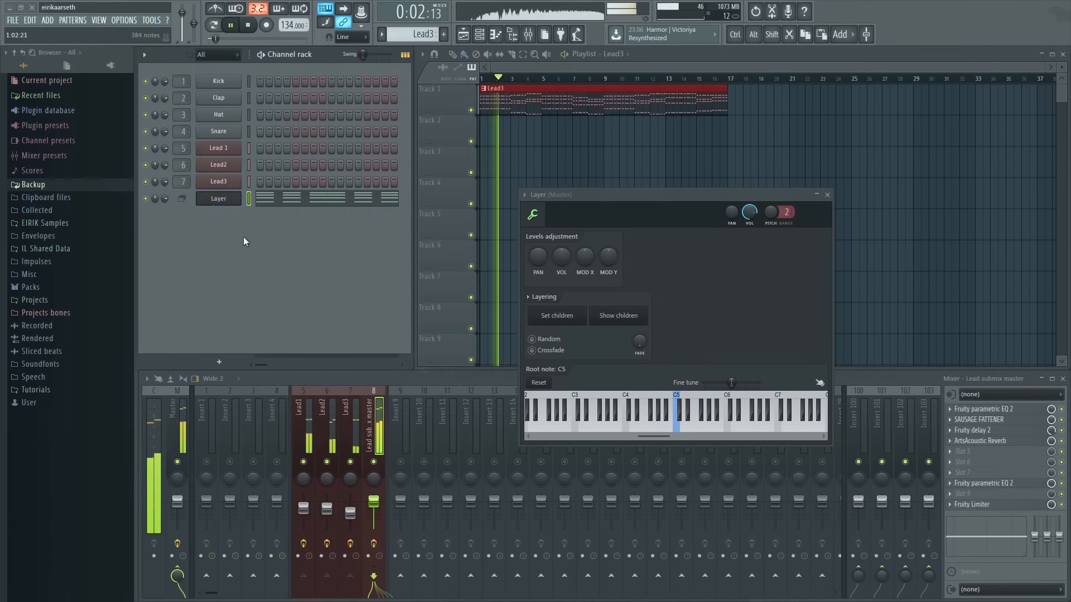
pyautogui.click(145, 148)
pyautogui.click(146, 165)
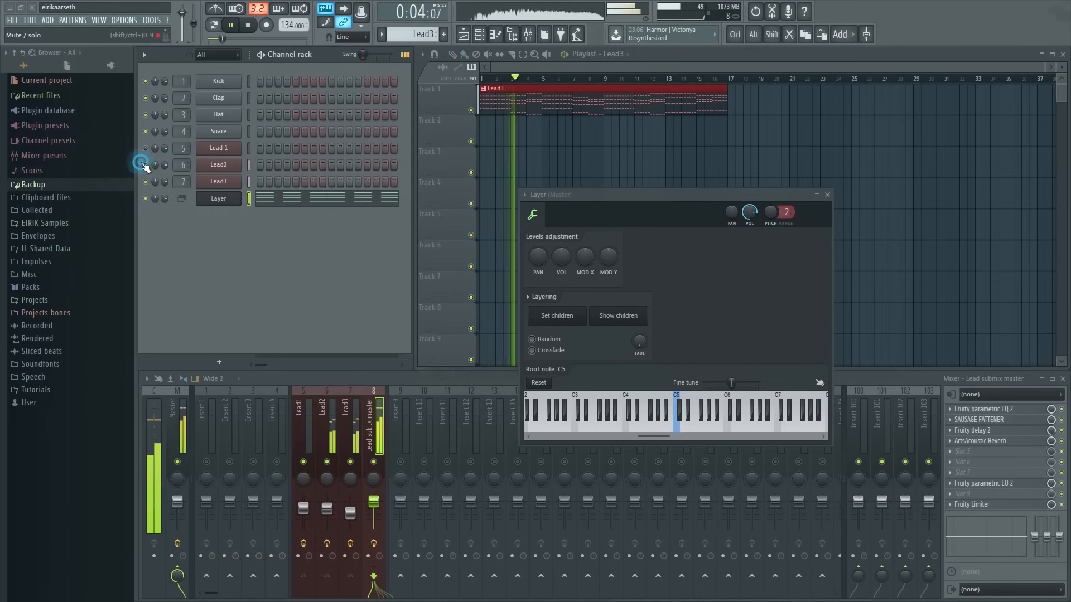
pyautogui.click(146, 165)
pyautogui.click(146, 148)
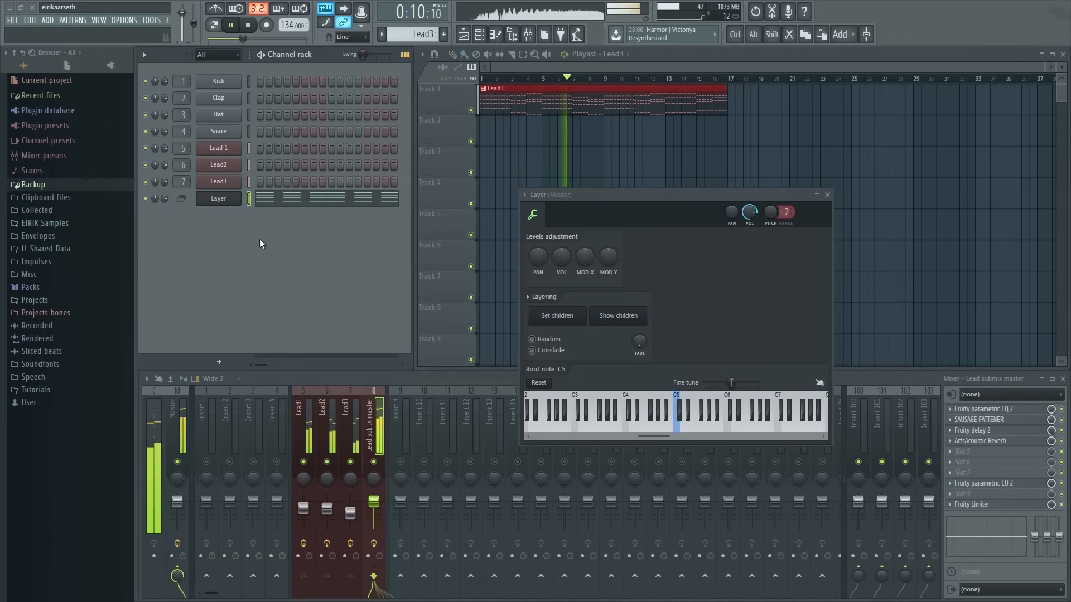
pyautogui.press('space')
pyautogui.click(229, 200)
pyautogui.click(230, 201)
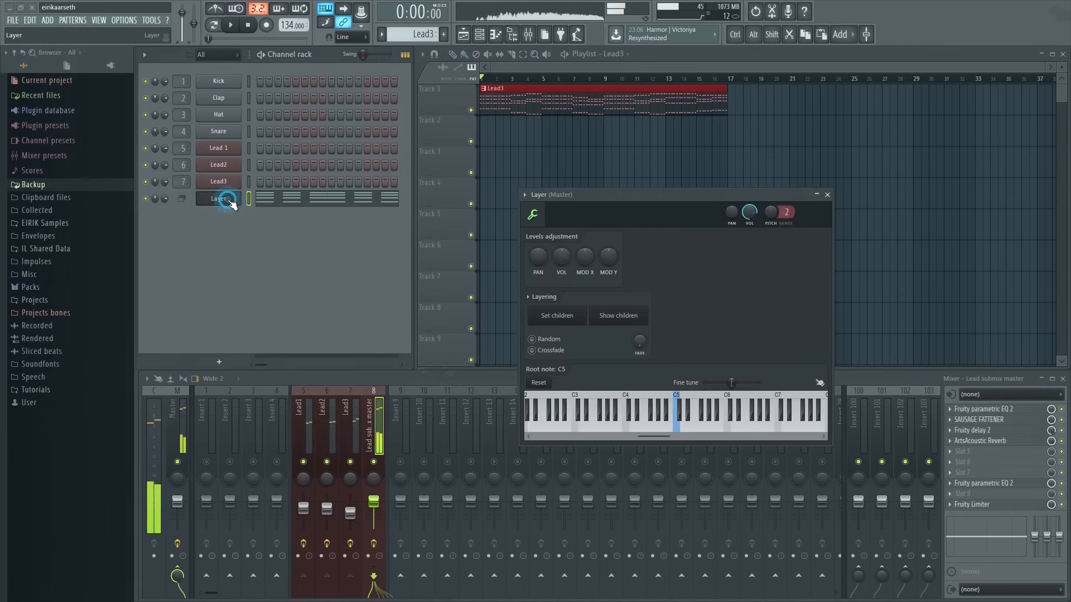
pyautogui.click(823, 196)
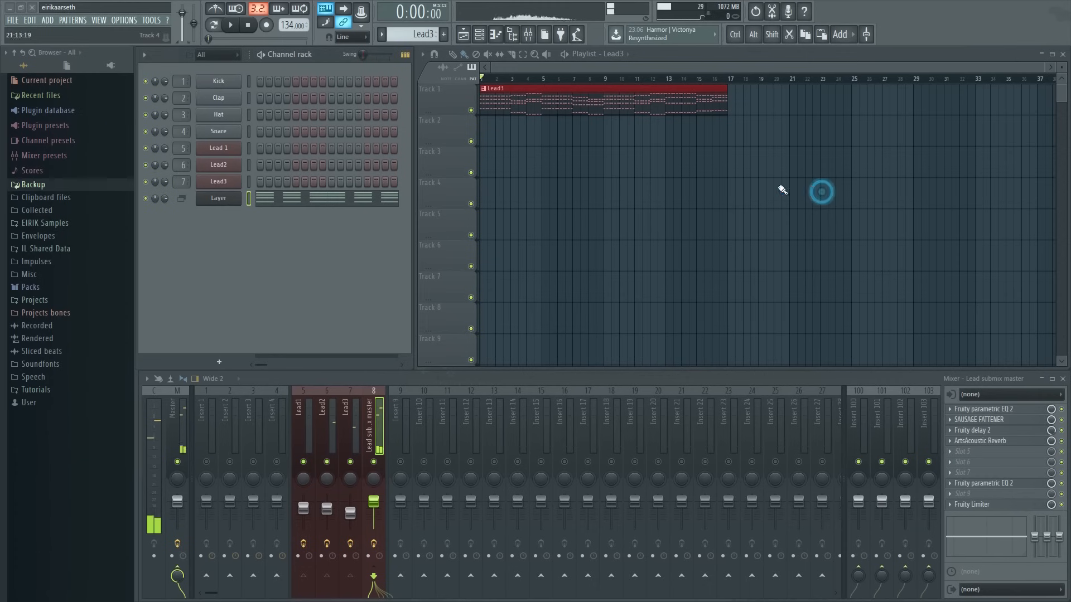
# - Audition several keys in the Layer channel's piano roll to hear all three leads together, and close it
pyautogui.rightClick(216, 199)
pyautogui.click(289, 199)
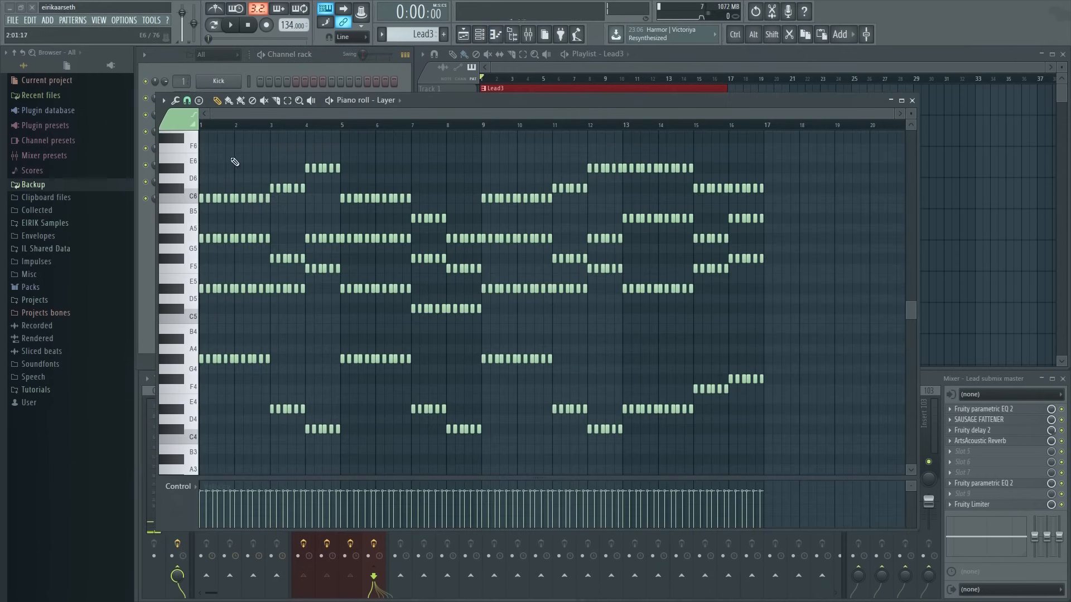
pyautogui.click(180, 147)
pyautogui.click(172, 367)
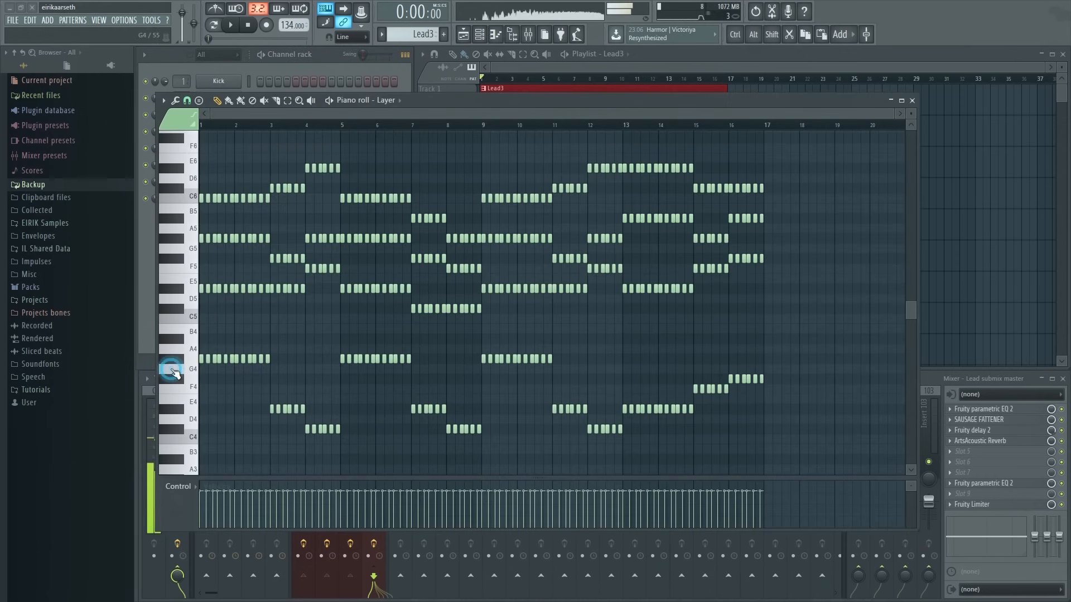
pyautogui.click(190, 332)
pyautogui.click(179, 299)
pyautogui.click(176, 258)
pyautogui.click(174, 239)
pyautogui.click(174, 219)
pyautogui.click(911, 100)
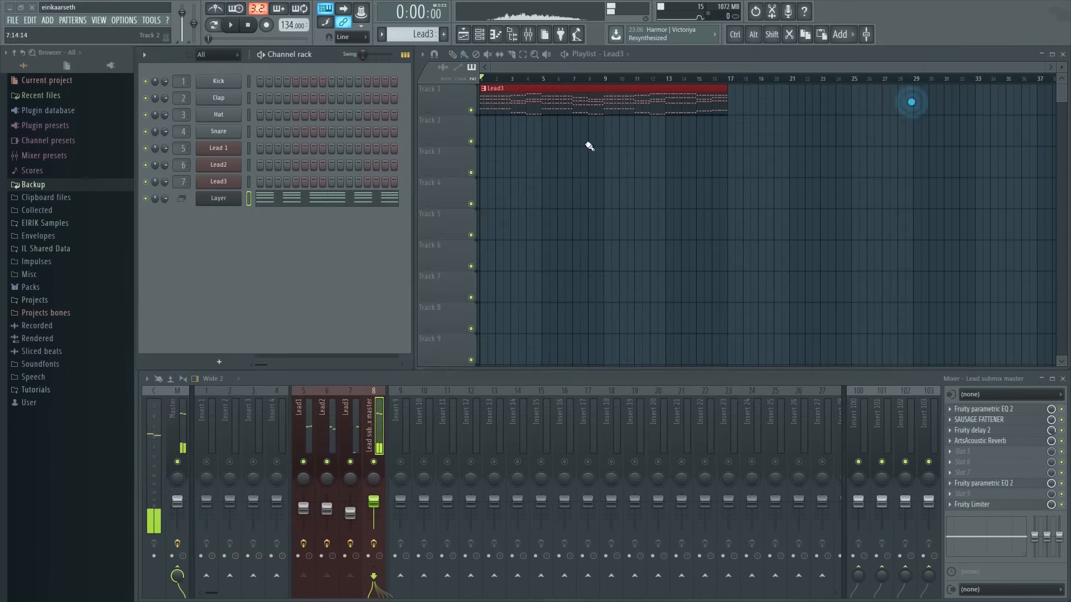
# - Add a Patcher channel and insert a Spire instance into its map
pyautogui.click(220, 362)
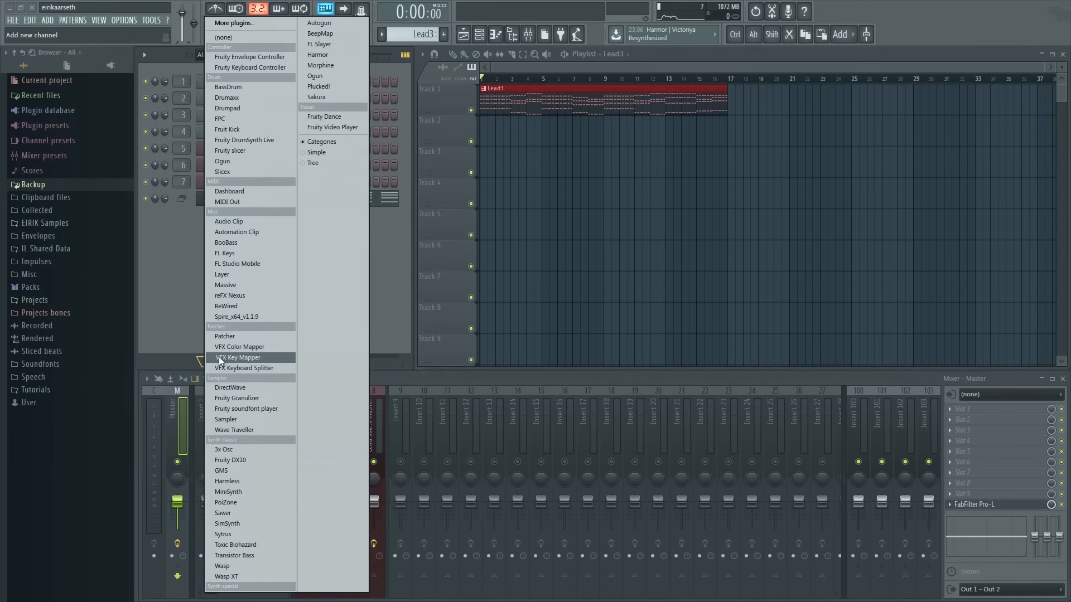
pyautogui.click(241, 336)
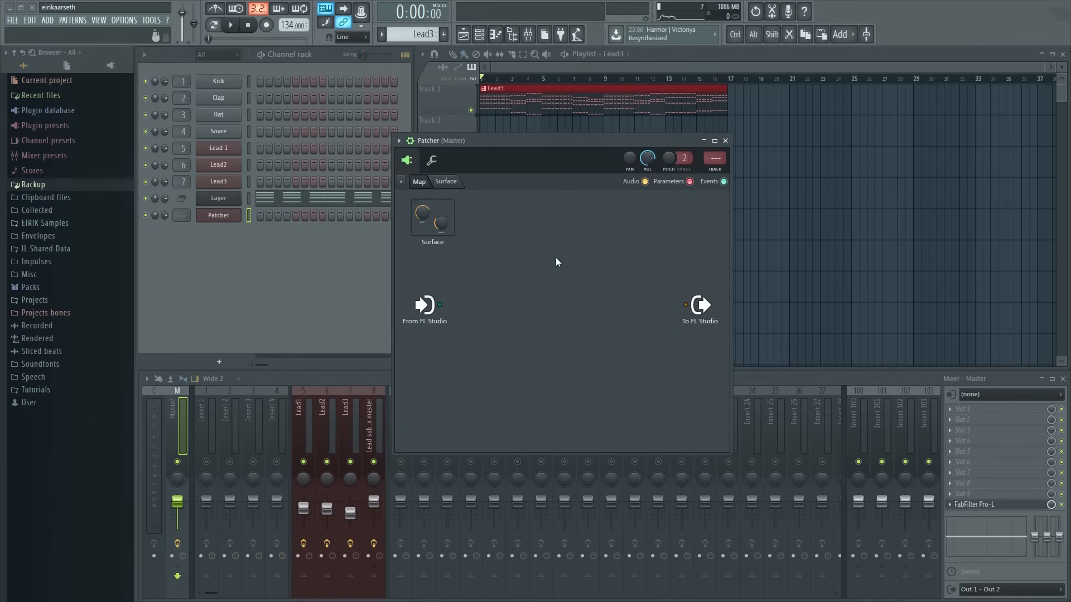
pyautogui.rightClick(537, 276)
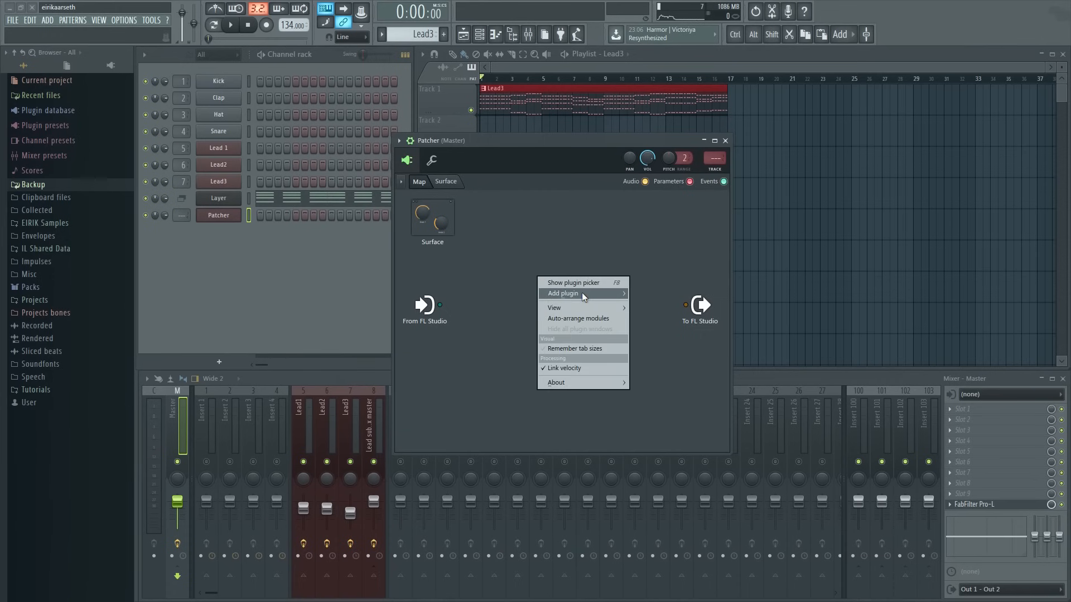
pyautogui.moveTo(582, 292)
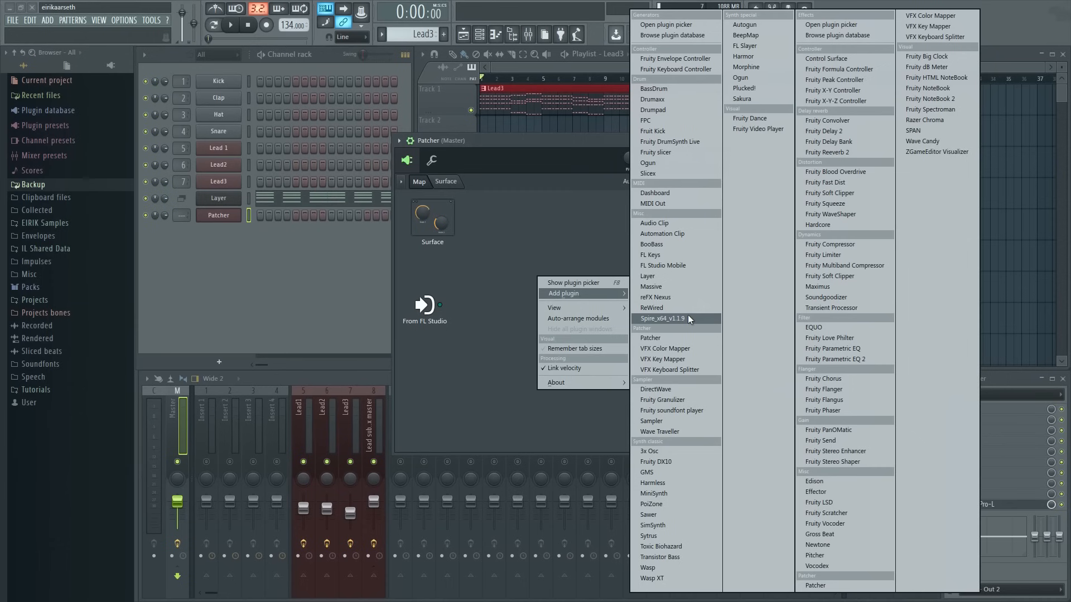
pyautogui.click(669, 318)
# - Add two more Spire instances to the Patcher map and arrange the three in a vertical stack between input and output
pyautogui.rightClick(527, 249)
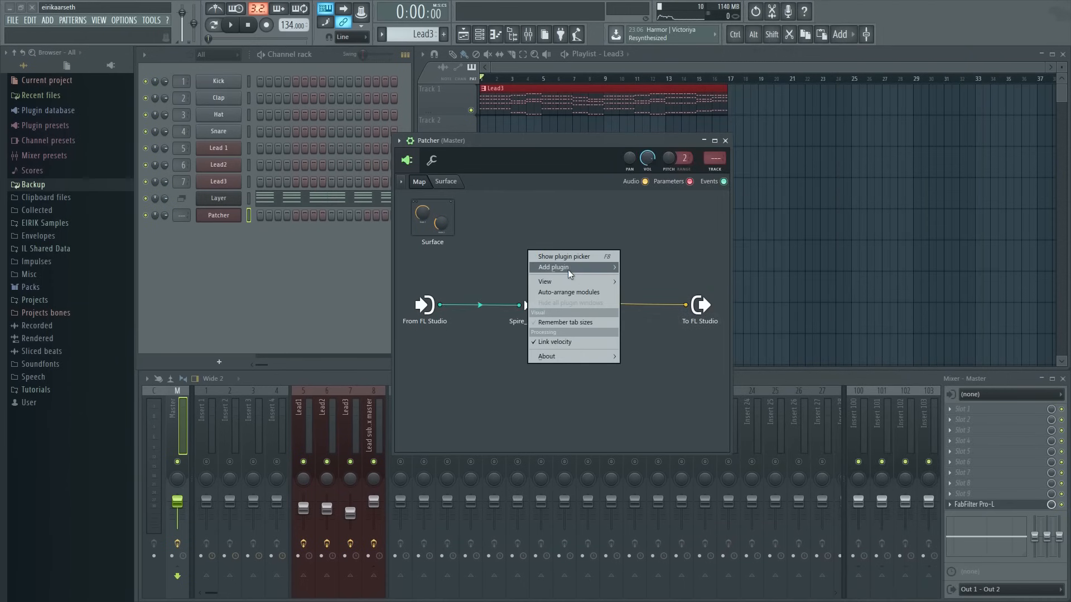
pyautogui.moveTo(610, 270)
pyautogui.click(660, 318)
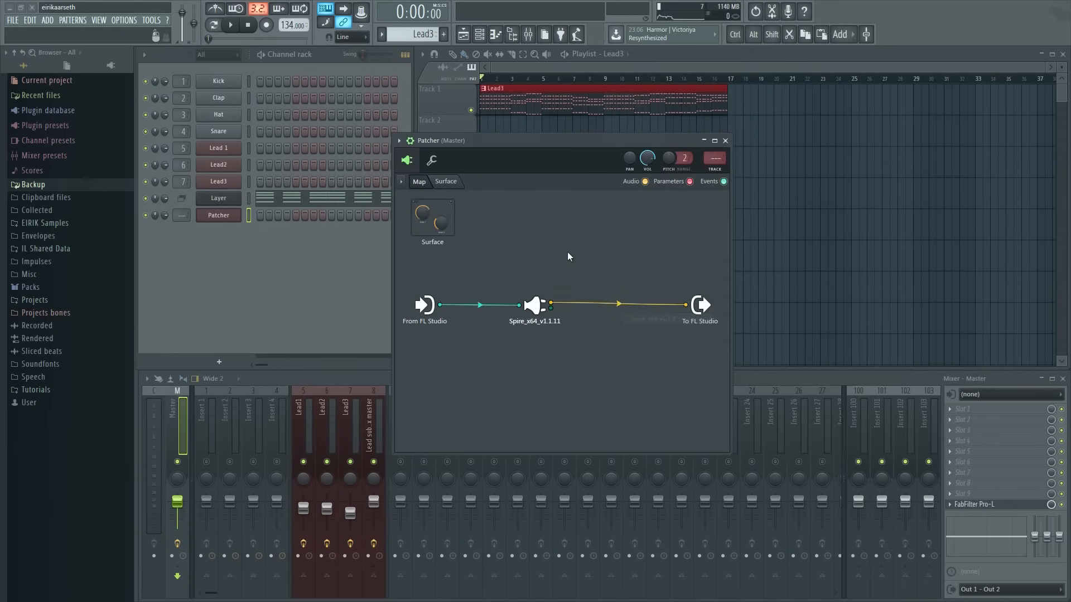
pyautogui.rightClick(538, 220)
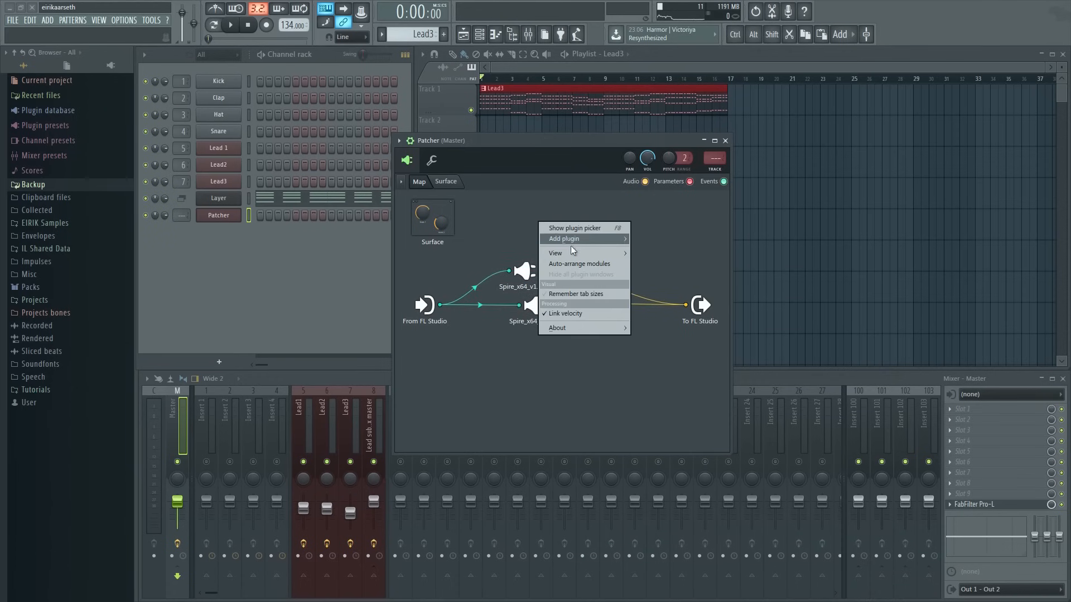
pyautogui.moveTo(577, 238)
pyautogui.click(674, 310)
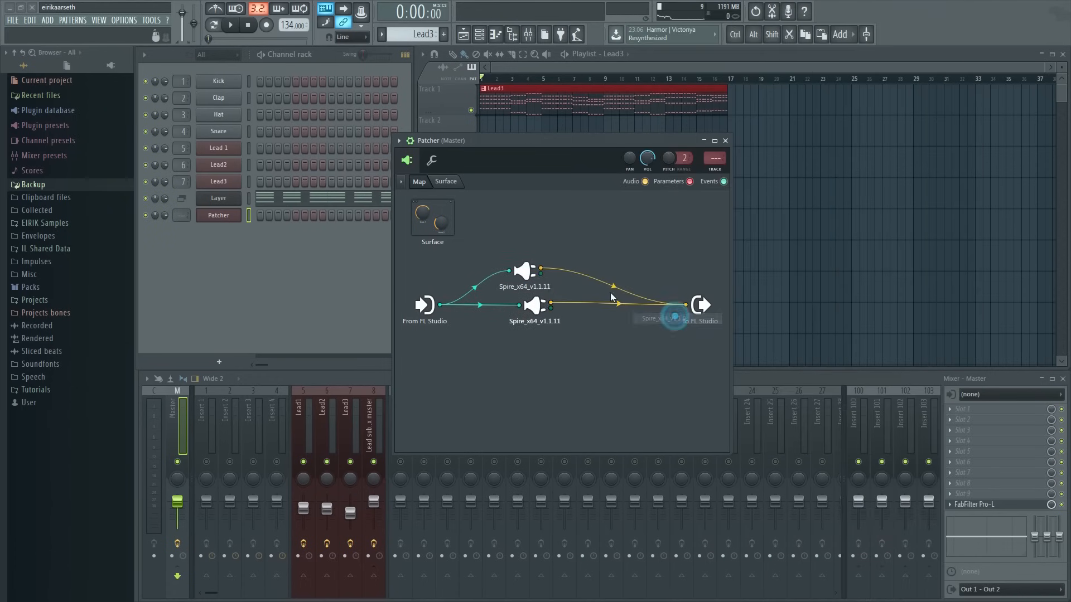
pyautogui.moveTo(538, 306); pyautogui.dragTo(539, 353)
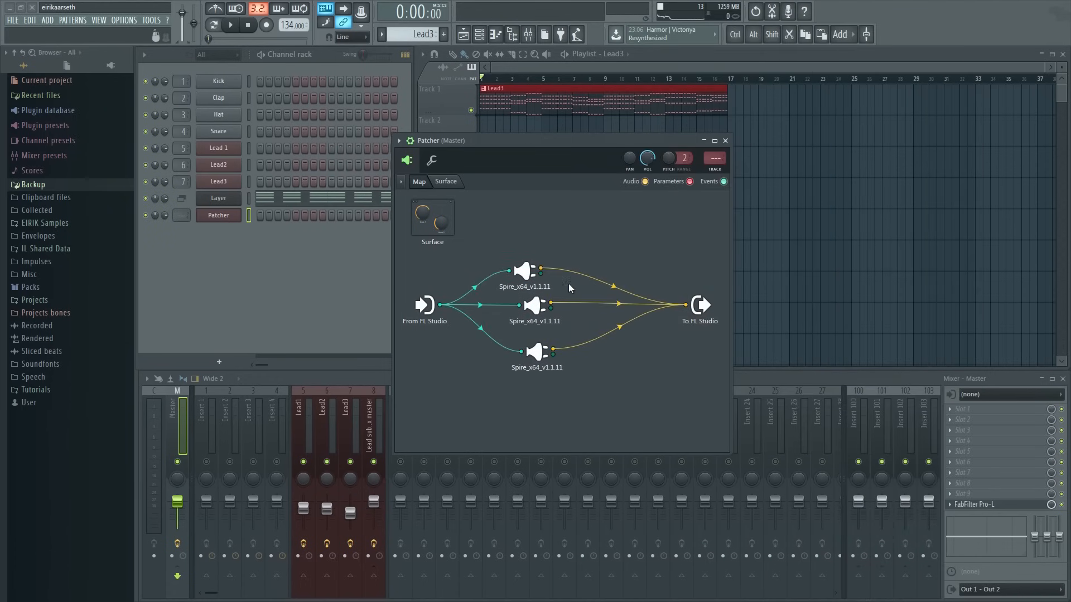
# - Open the interfaces of the upper and middle Spire instances in the Patcher map, closing each after viewing it
pyautogui.doubleClick(524, 272)
pyautogui.click(778, 162)
pyautogui.doubleClick(537, 306)
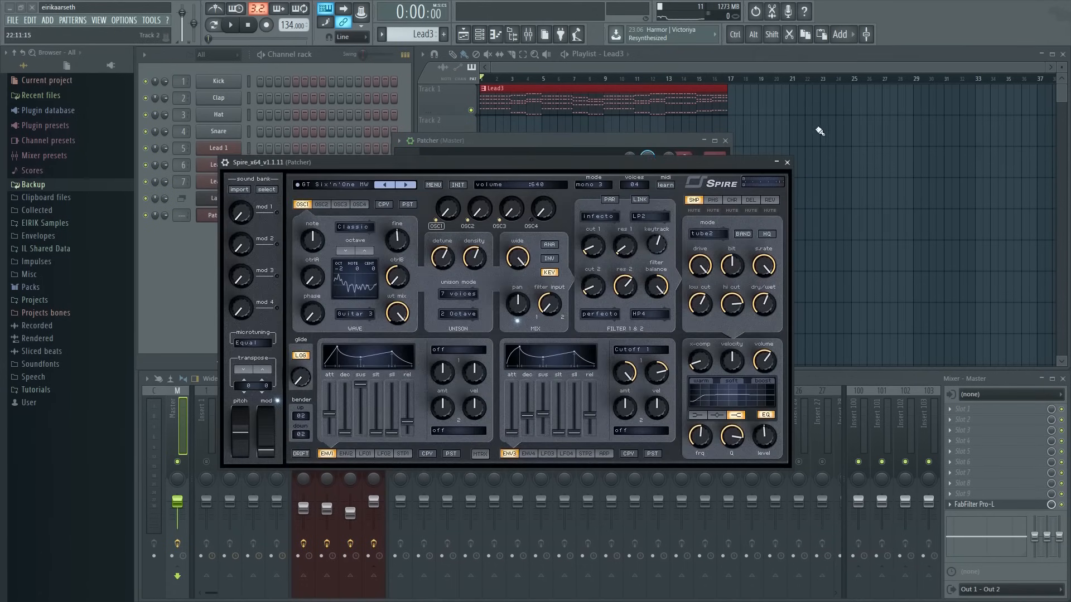
pyautogui.click(787, 163)
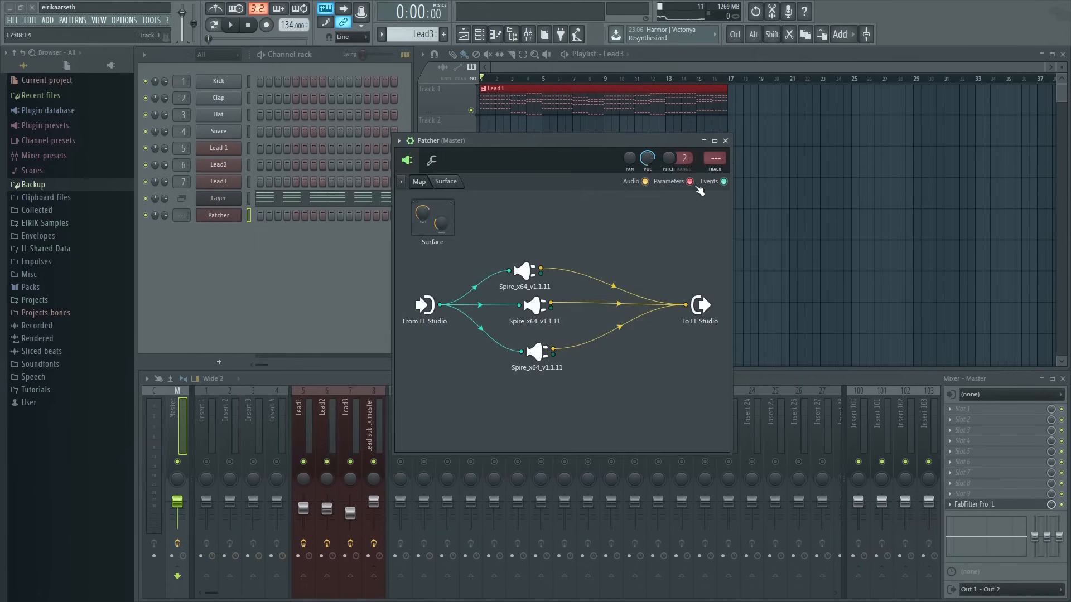
# - Cut the notes from the Layer channel, paste them into the Patcher channel and close the Patcher window
pyautogui.rightClick(233, 205)
pyautogui.click(343, 196)
pyautogui.rightClick(221, 216)
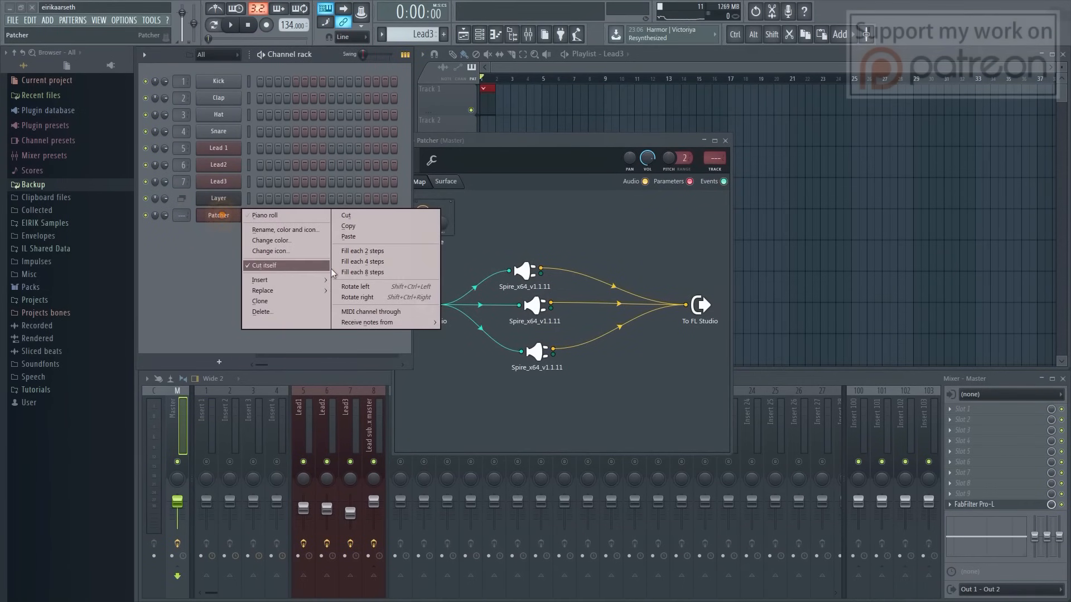
pyautogui.click(384, 239)
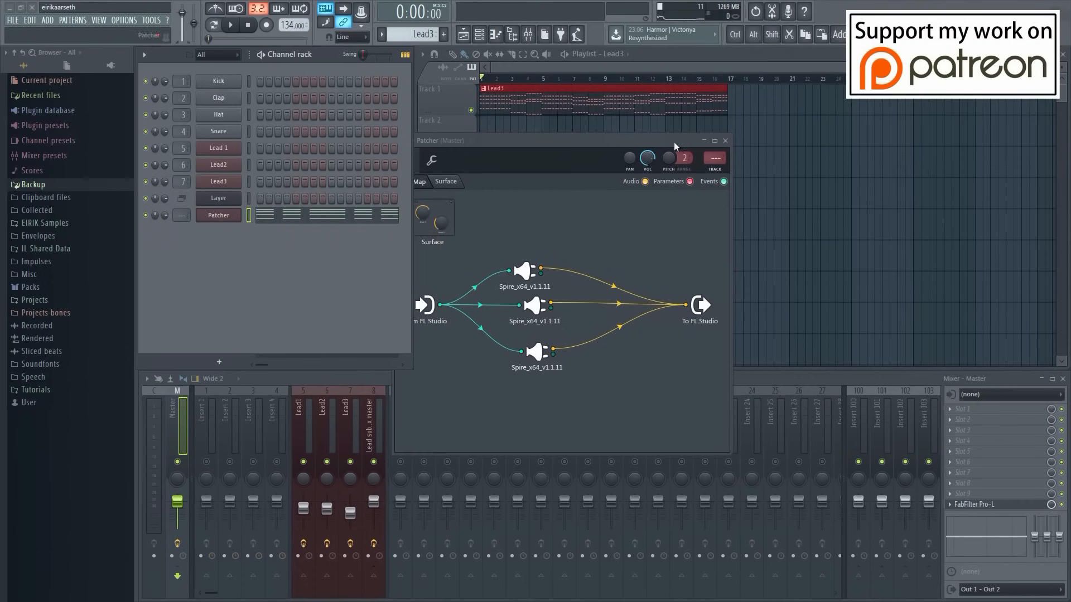
pyautogui.click(726, 141)
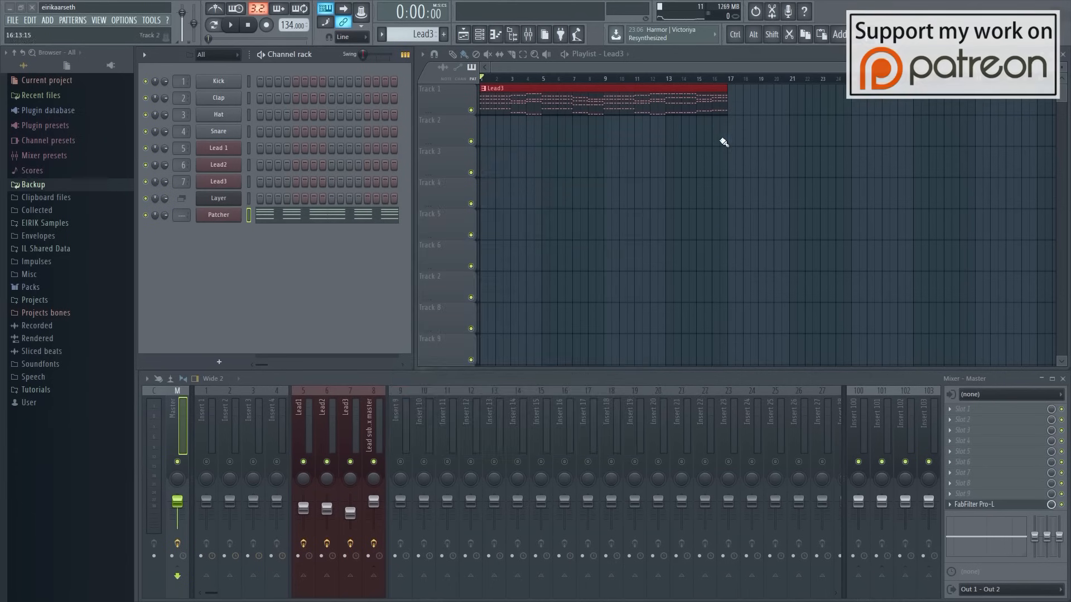